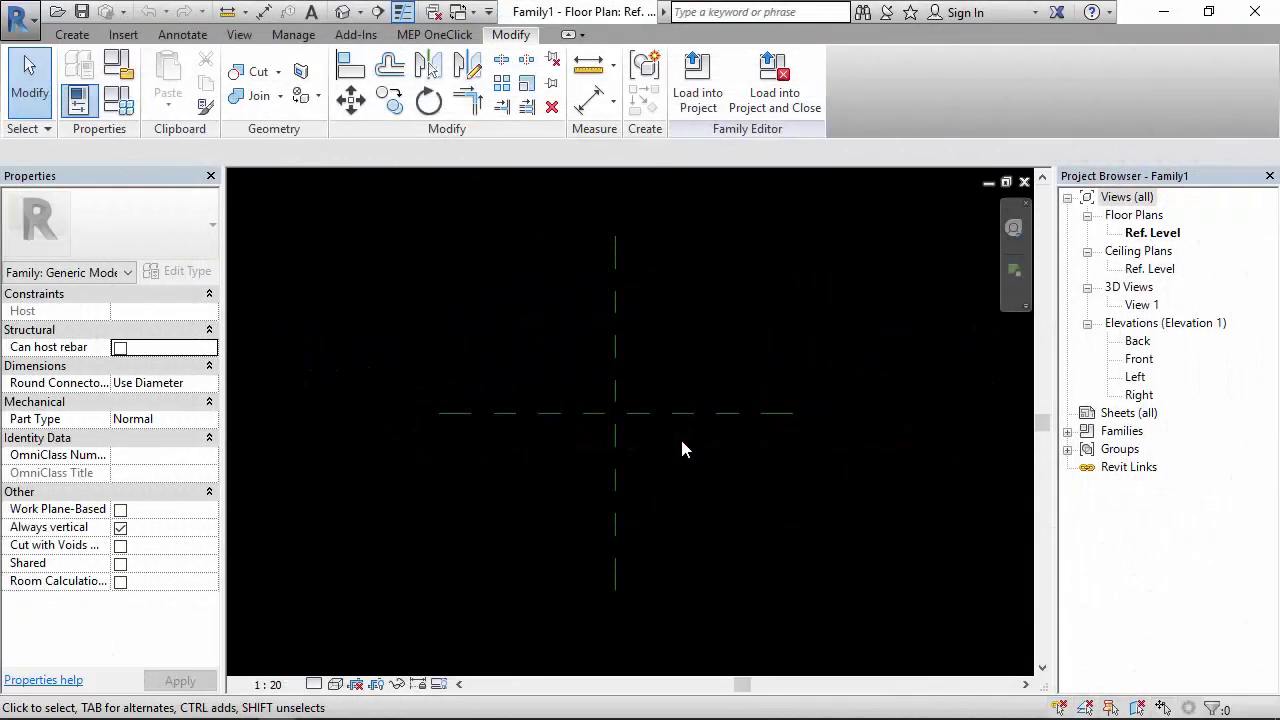
# Step: Frame the reference planes in the Ref. Level plan and start a new solid Extrusion from the Create tab
pyautogui.moveTo(603, 457); pyautogui.dragTo(600, 446, button='middle')
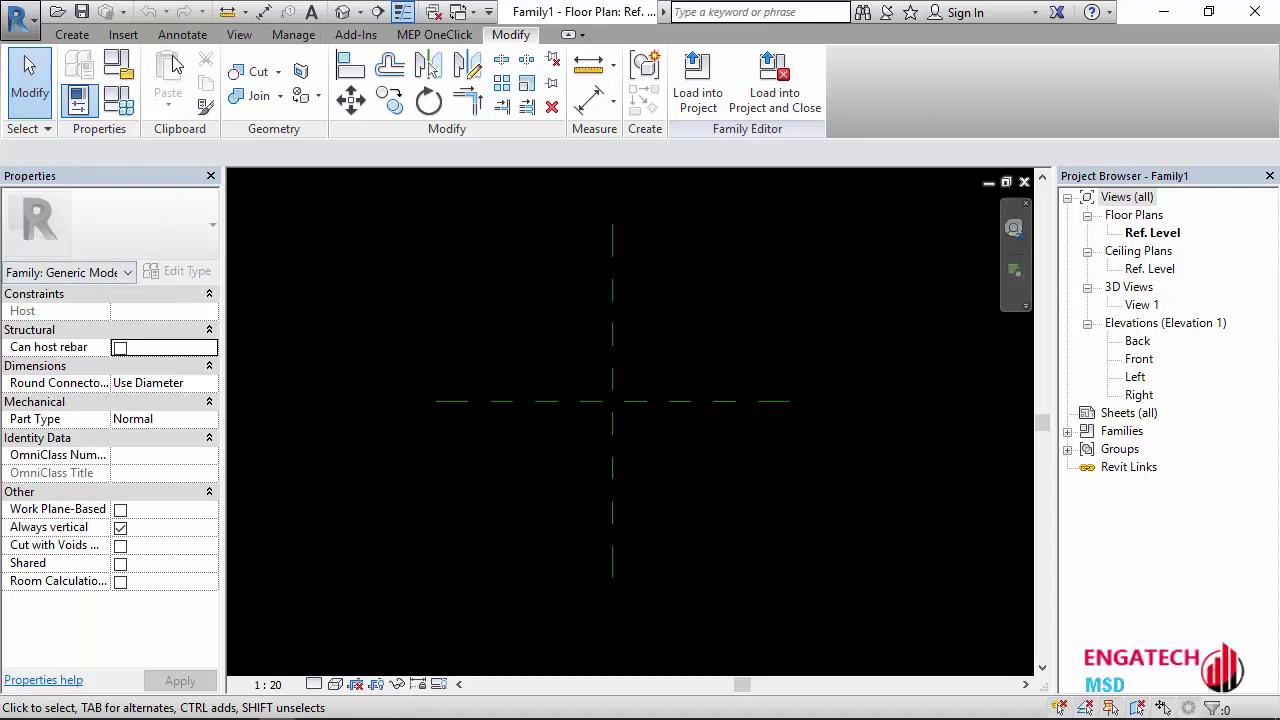
pyautogui.click(240, 34)
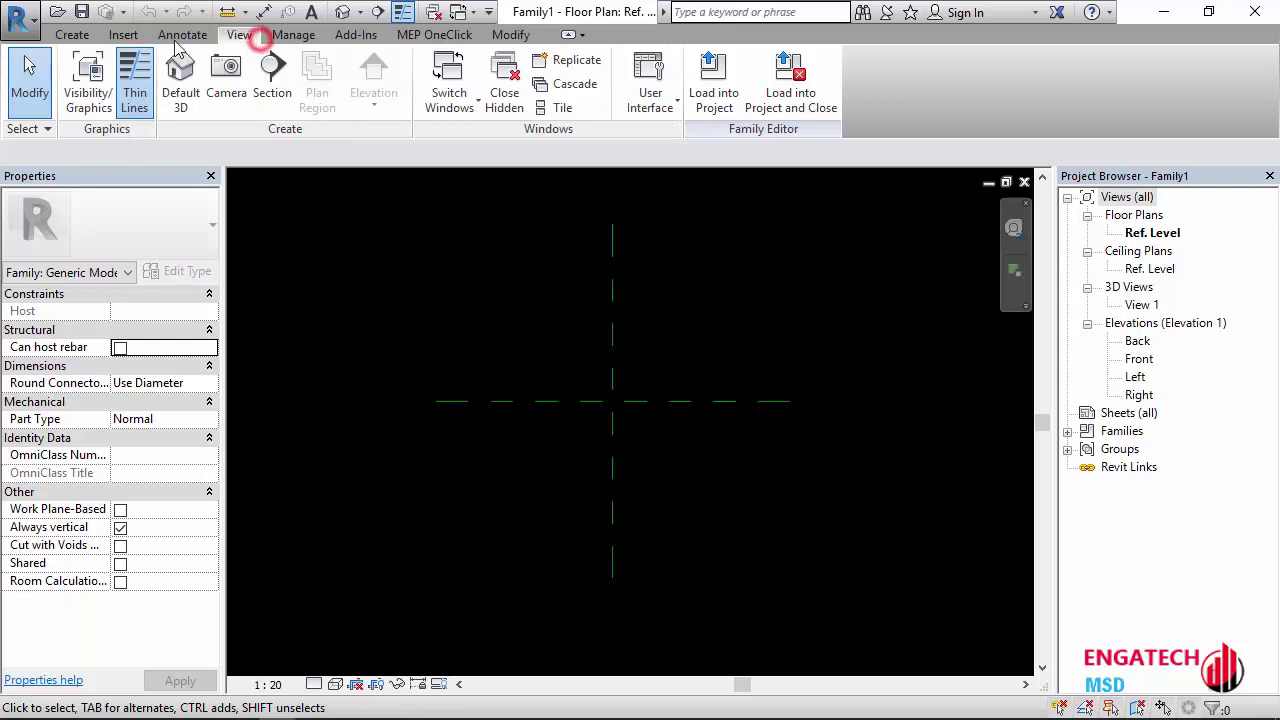
pyautogui.click(74, 40)
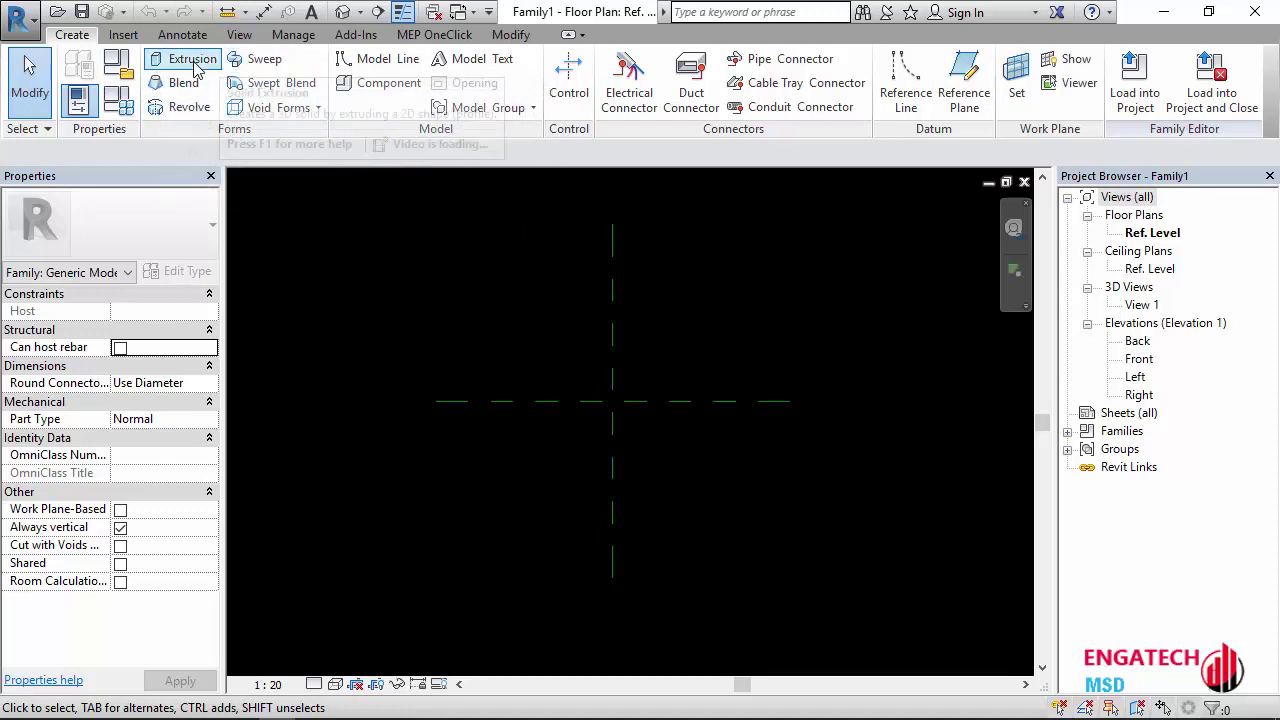
pyautogui.moveTo(366, 286); pyautogui.dragTo(343, 300, button='middle')
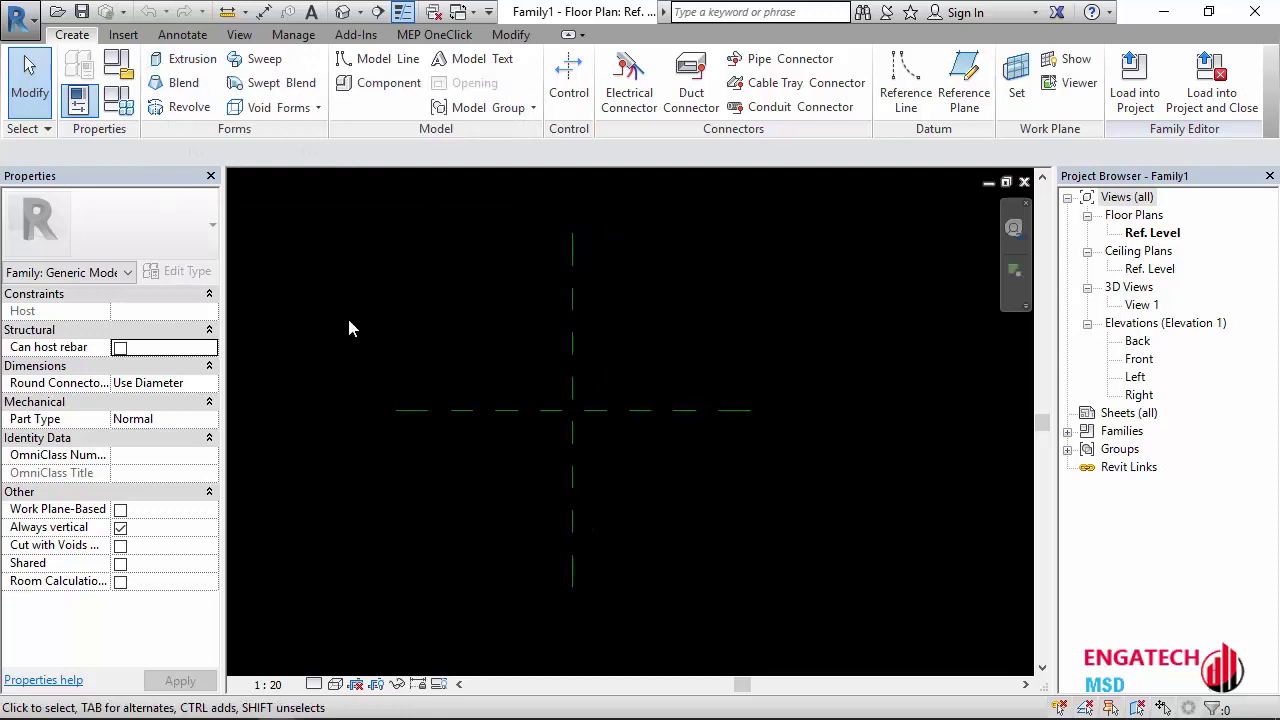
pyautogui.moveTo(467, 336); pyautogui.dragTo(466, 345, button='middle')
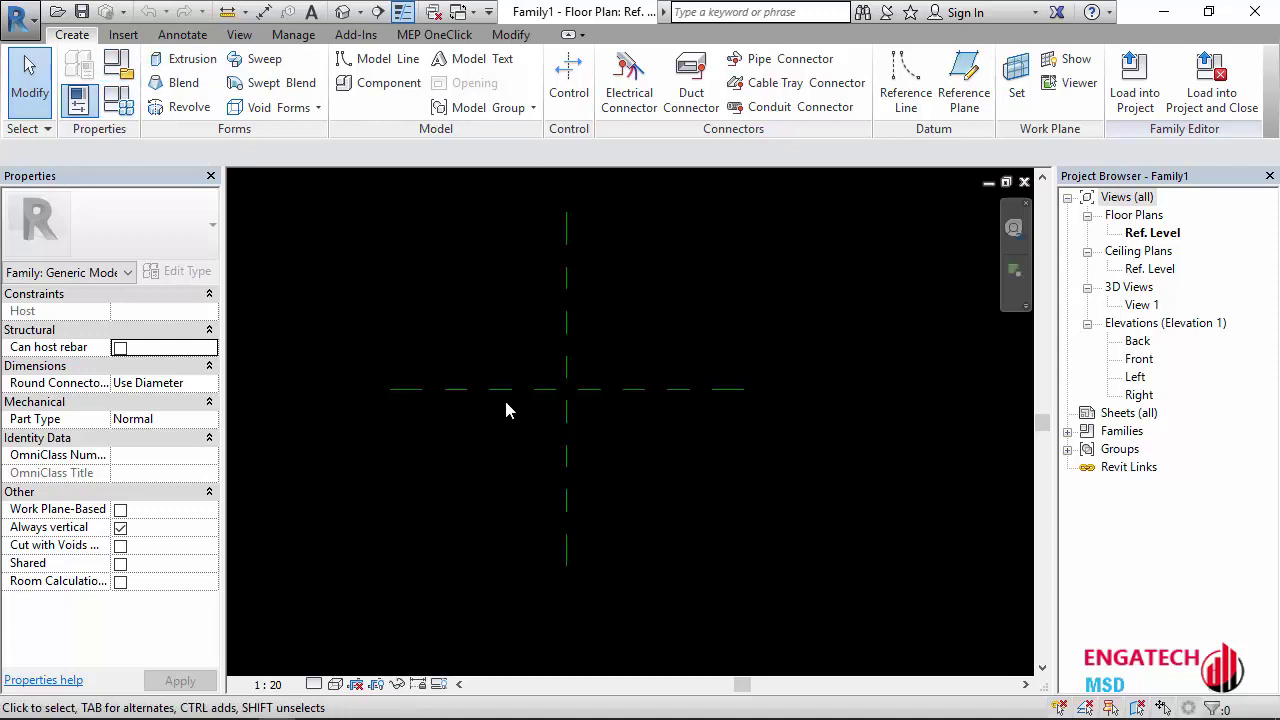
pyautogui.scroll(1, 505, 410)
pyautogui.moveTo(505, 410); pyautogui.dragTo(505, 438, button='middle')
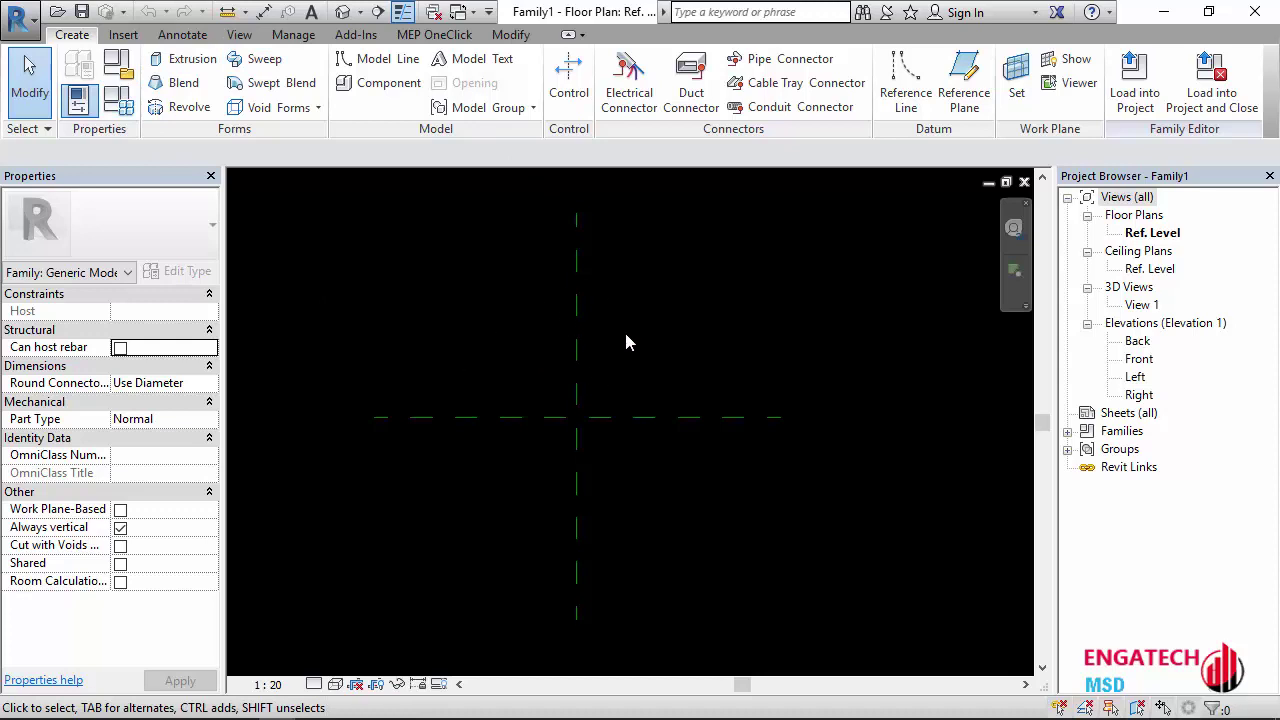
pyautogui.moveTo(450, 320)
pyautogui.mouseDown(button='middle')
pyautogui.moveTo(457, 338)
pyautogui.moveTo(518, 320)
pyautogui.mouseUp(button='middle')
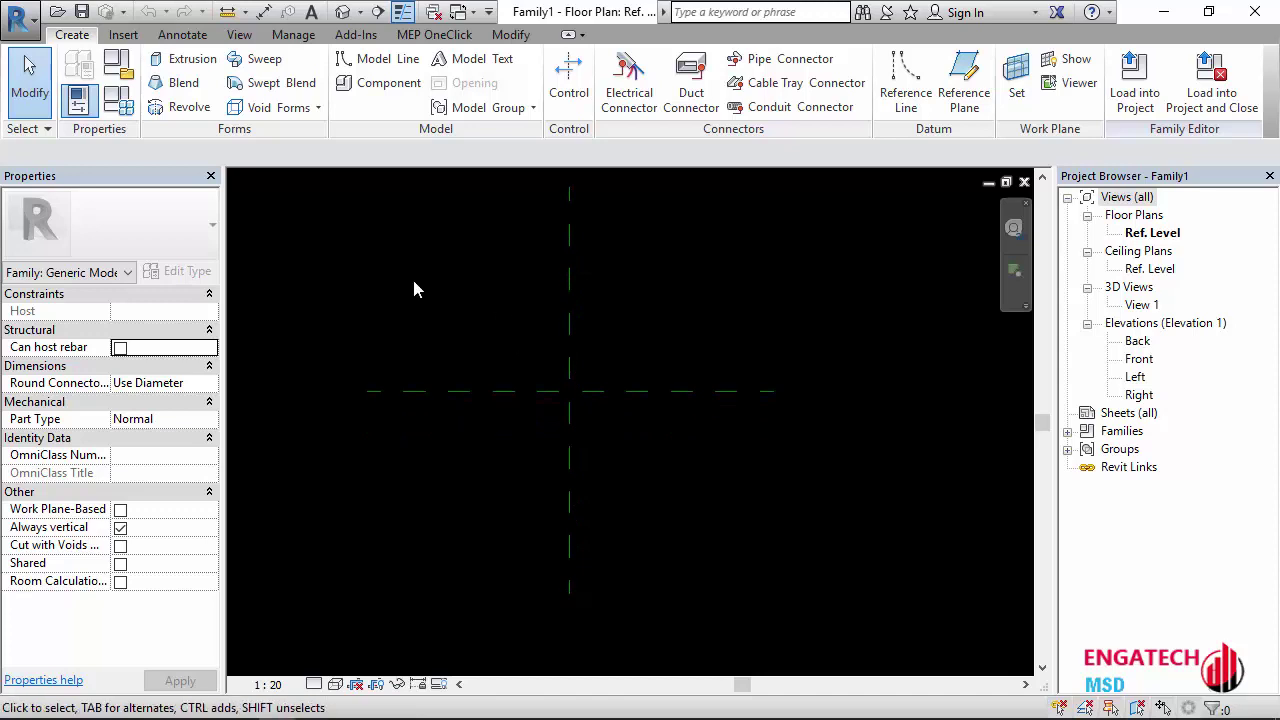
pyautogui.click(192, 60)
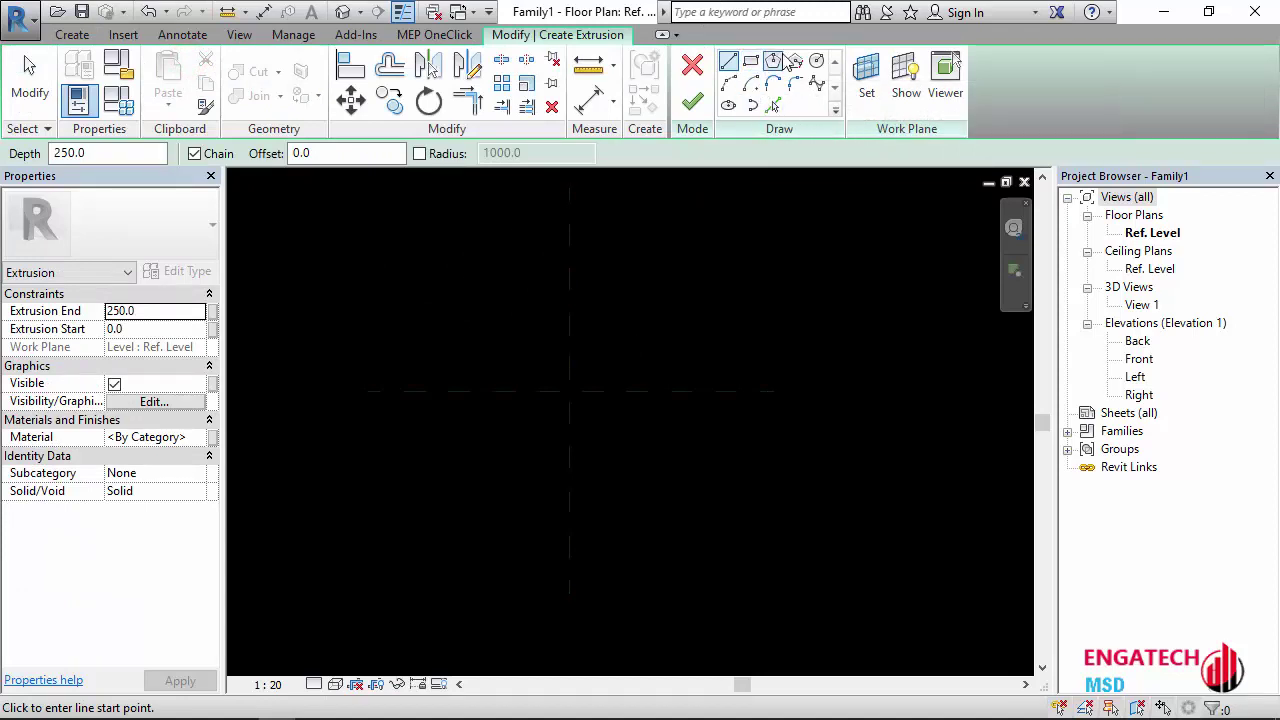
# Step: Draw a 2800 × 1600 rectangle profile around the reference-plane intersection using the Rectangle tool
pyautogui.click(751, 61)
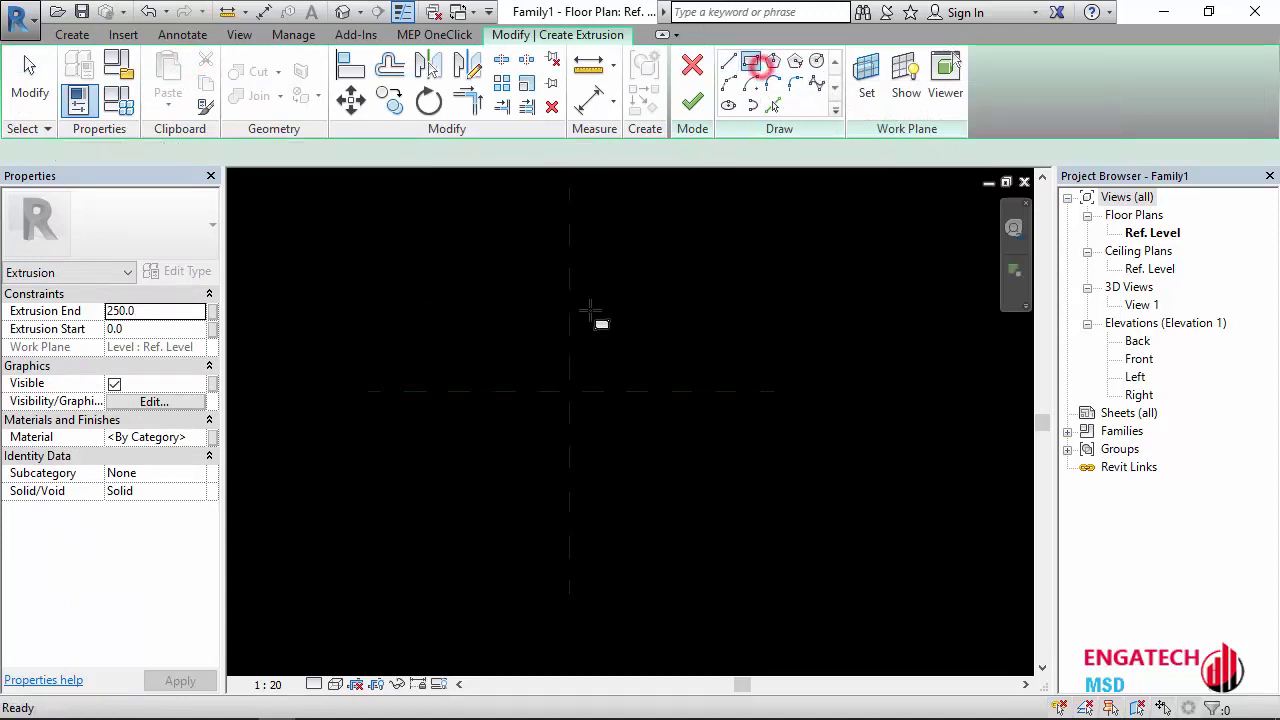
pyautogui.click(448, 325)
pyautogui.click(731, 486)
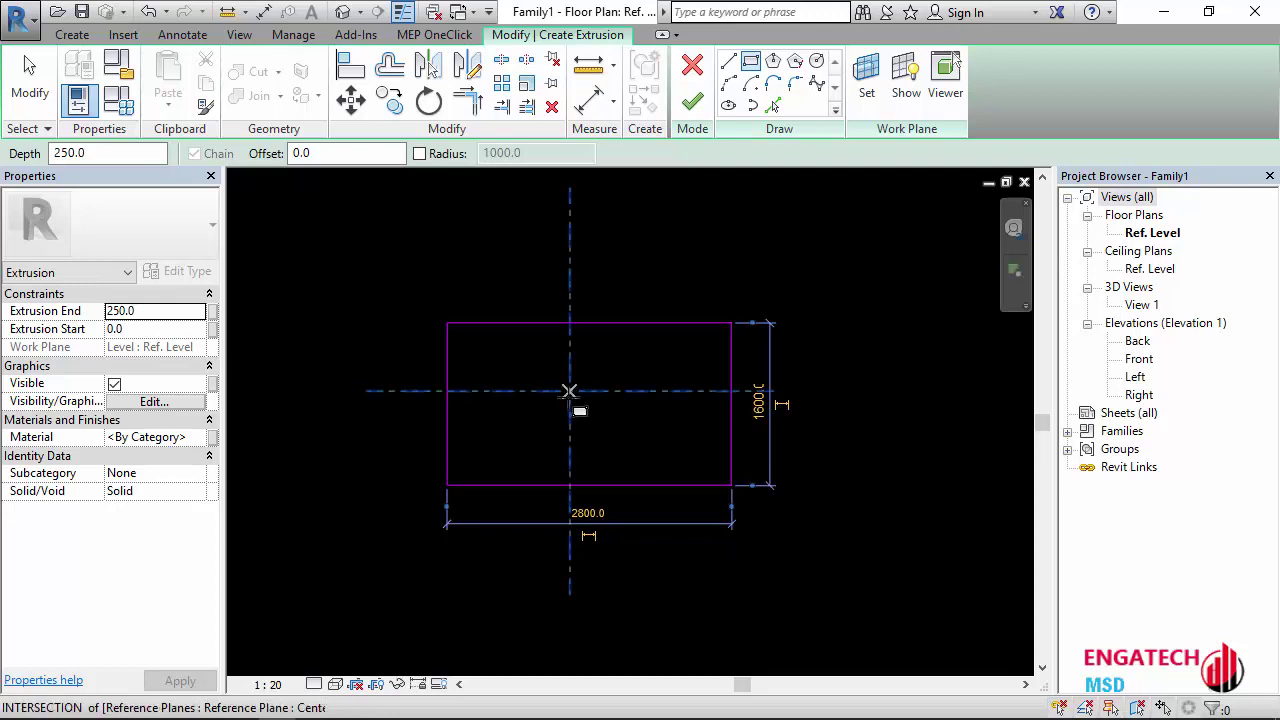
pyautogui.moveTo(432, 404); pyautogui.dragTo(582, 369, button='middle')
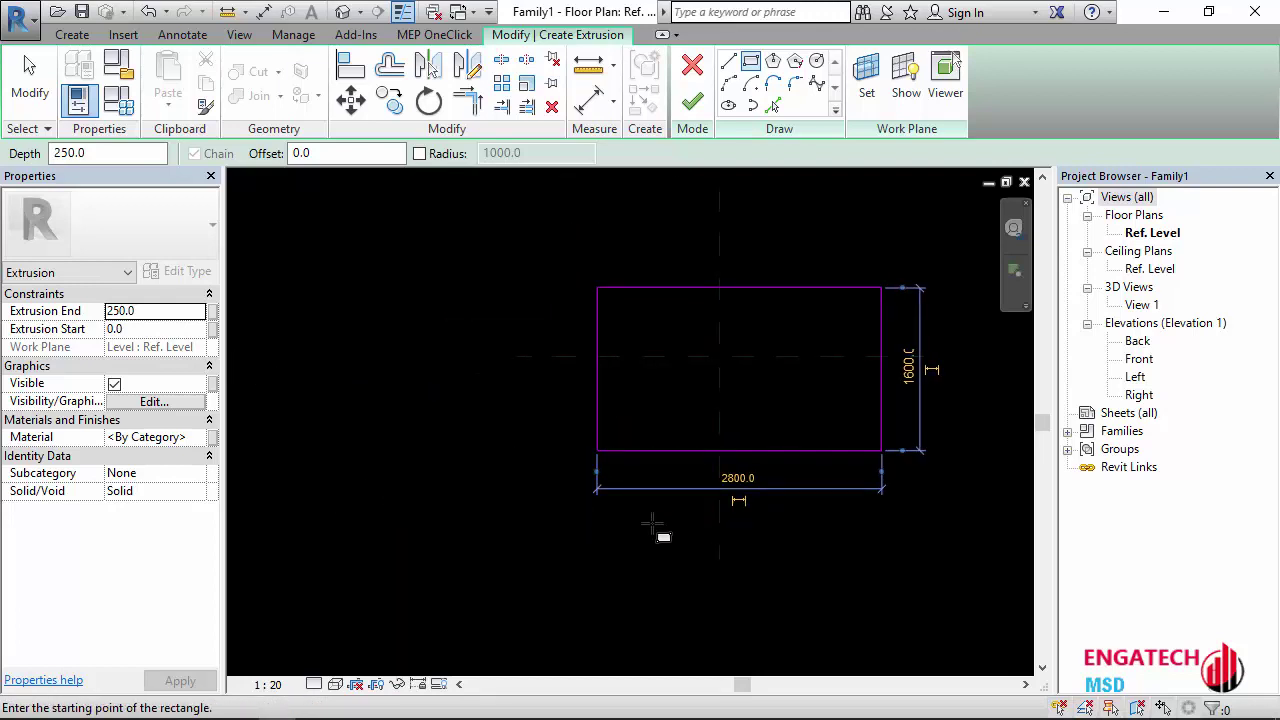
pyautogui.moveTo(652, 524); pyautogui.dragTo(458, 564, button='middle')
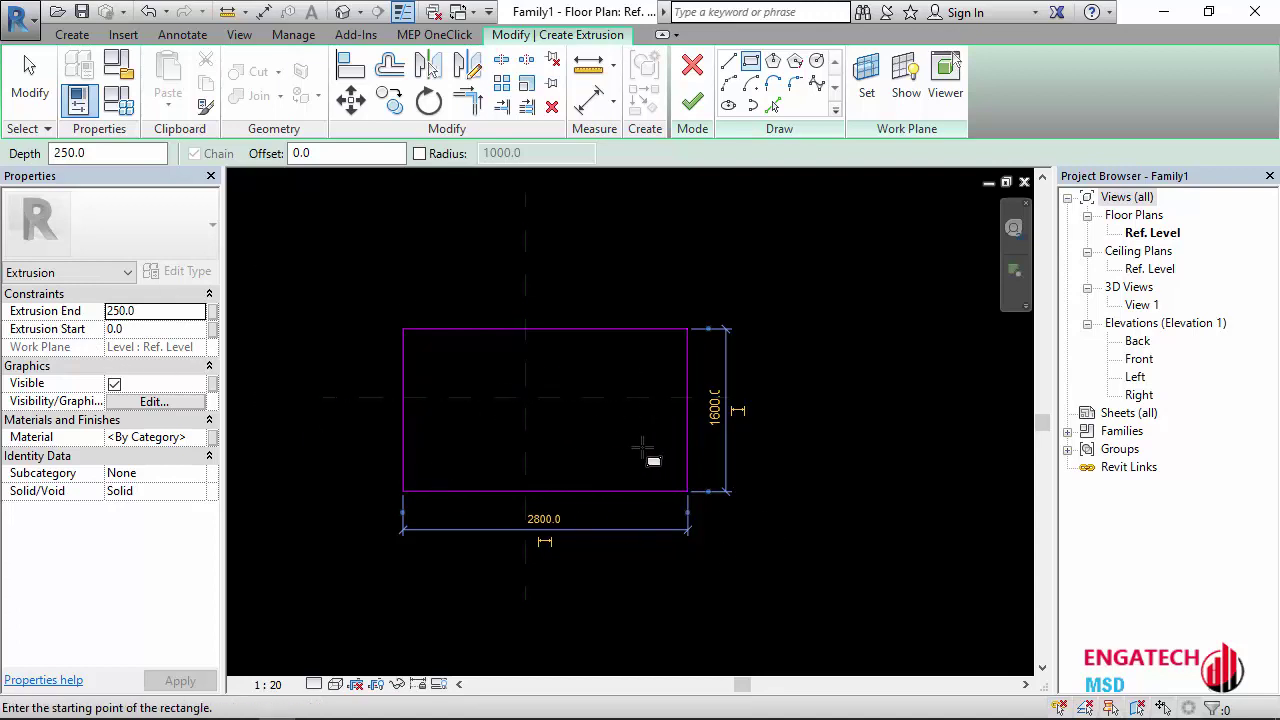
pyautogui.moveTo(643, 447)
pyautogui.mouseDown(button='middle')
pyautogui.moveTo(689, 459)
pyautogui.moveTo(683, 443)
pyautogui.mouseUp(button='middle')
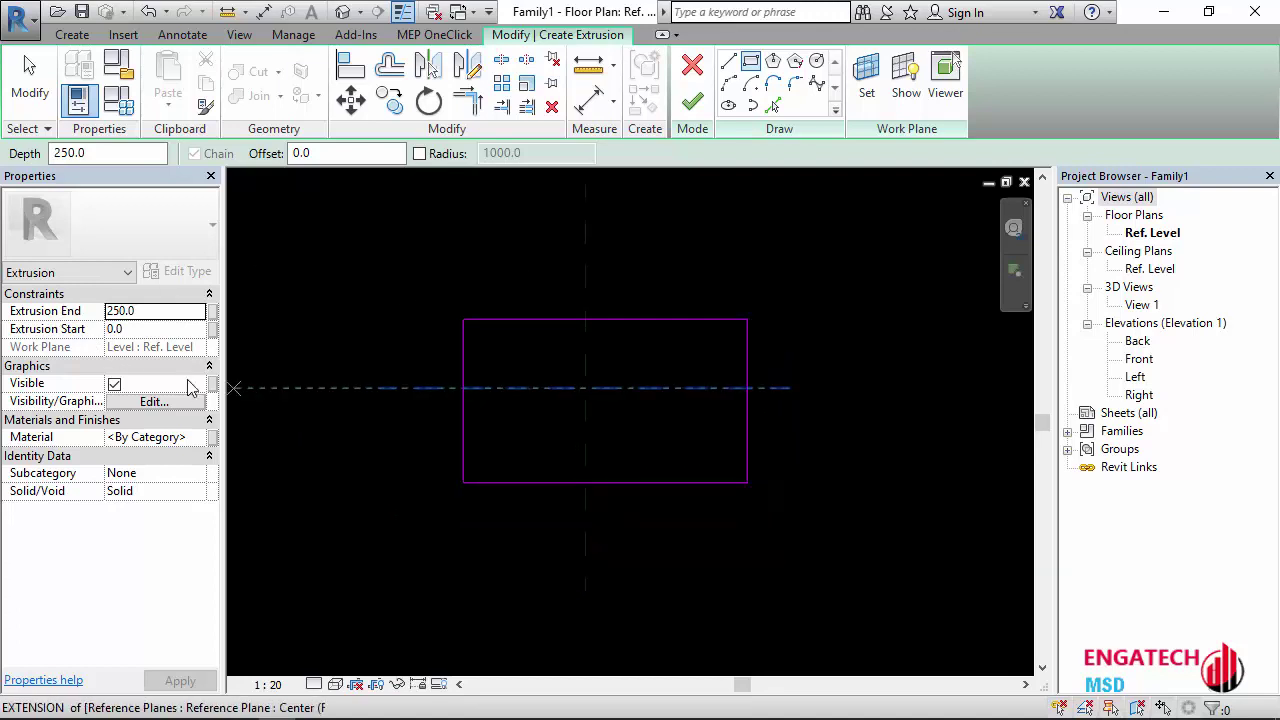
# Step: Set Extrusion Start to -250 so the extrusion runs from -250 to 250, then finish it as a solid box
pyautogui.click(140, 330)
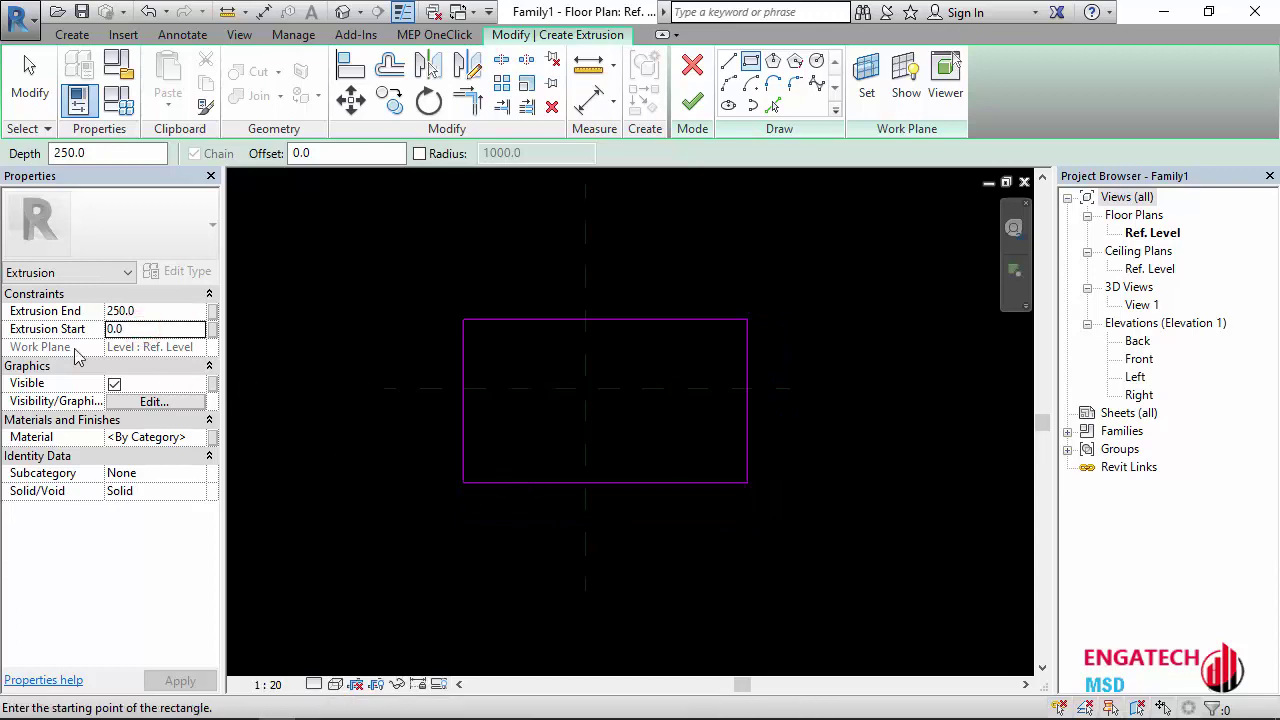
pyautogui.click(130, 329)
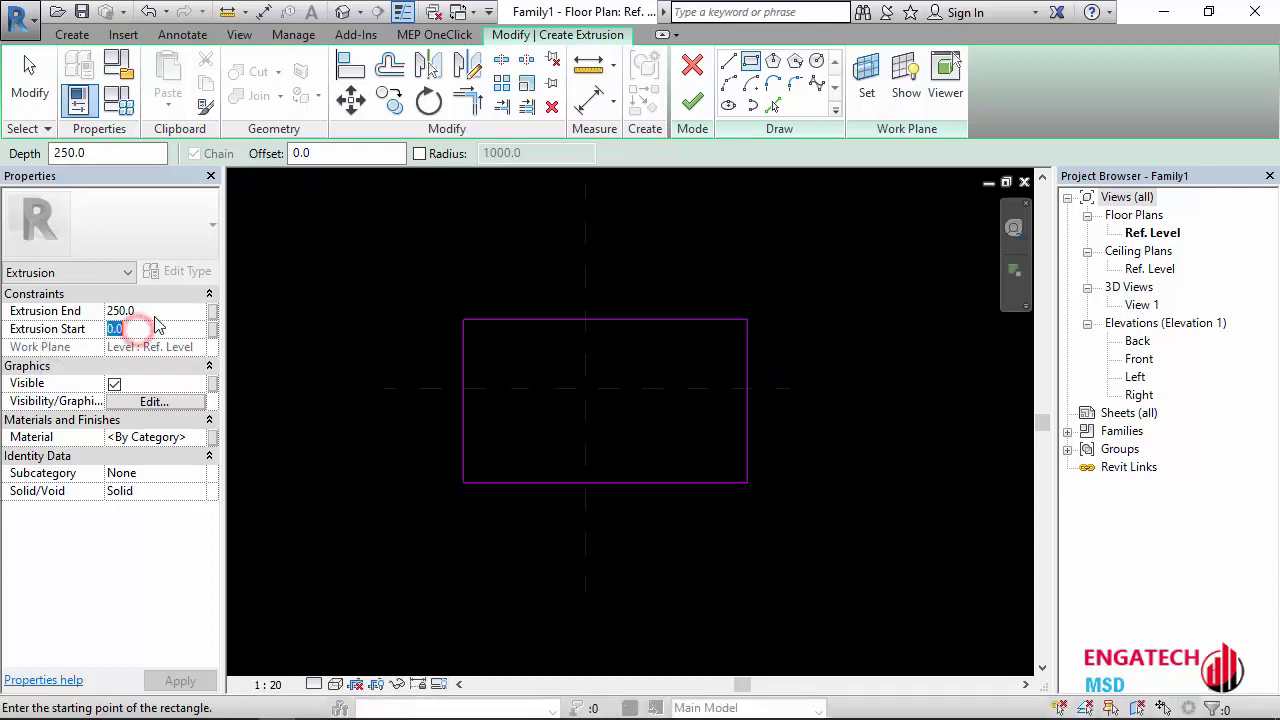
pyautogui.click(160, 311)
pyautogui.click(137, 330)
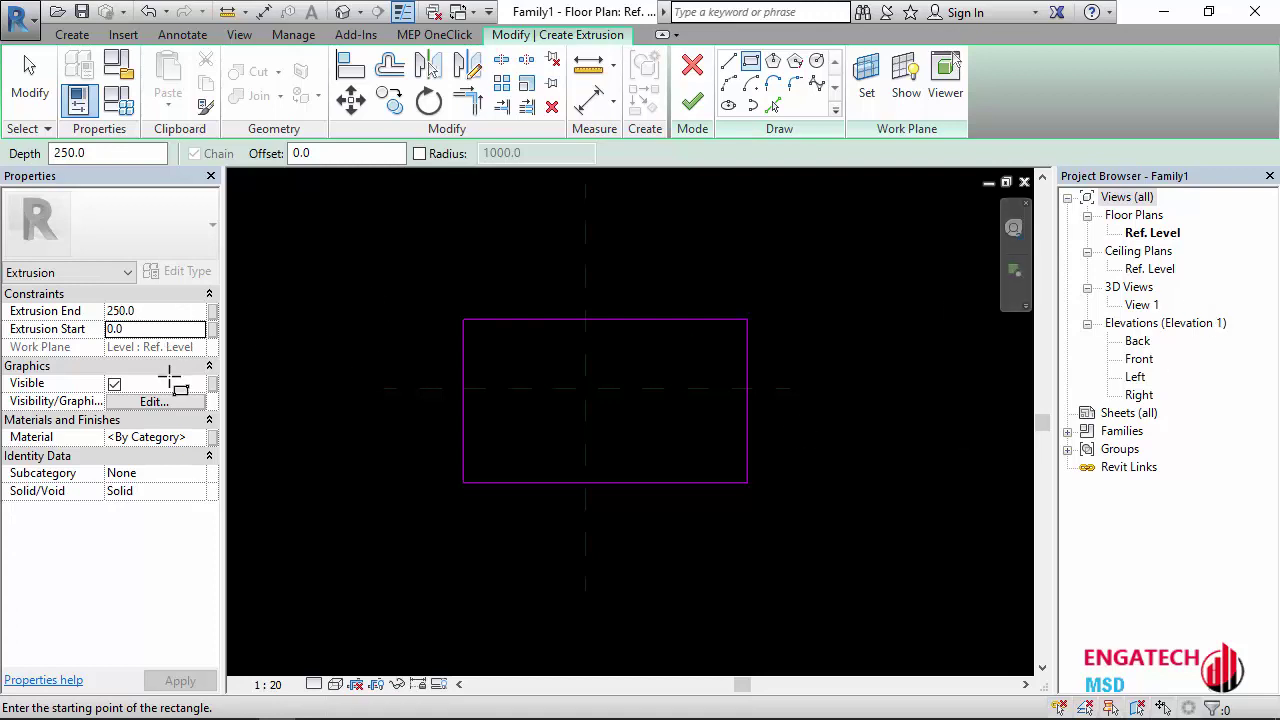
pyautogui.click(150, 331)
pyautogui.write('-')
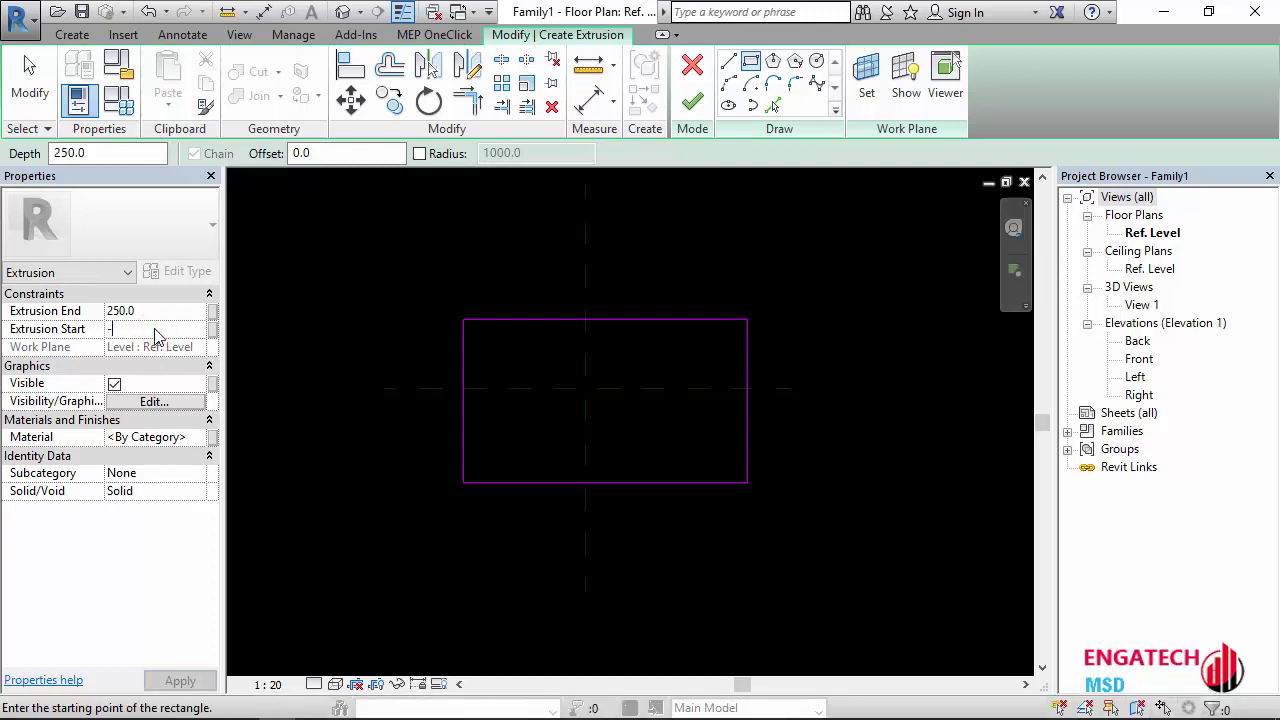
pyautogui.write('250')
pyautogui.press('Return')
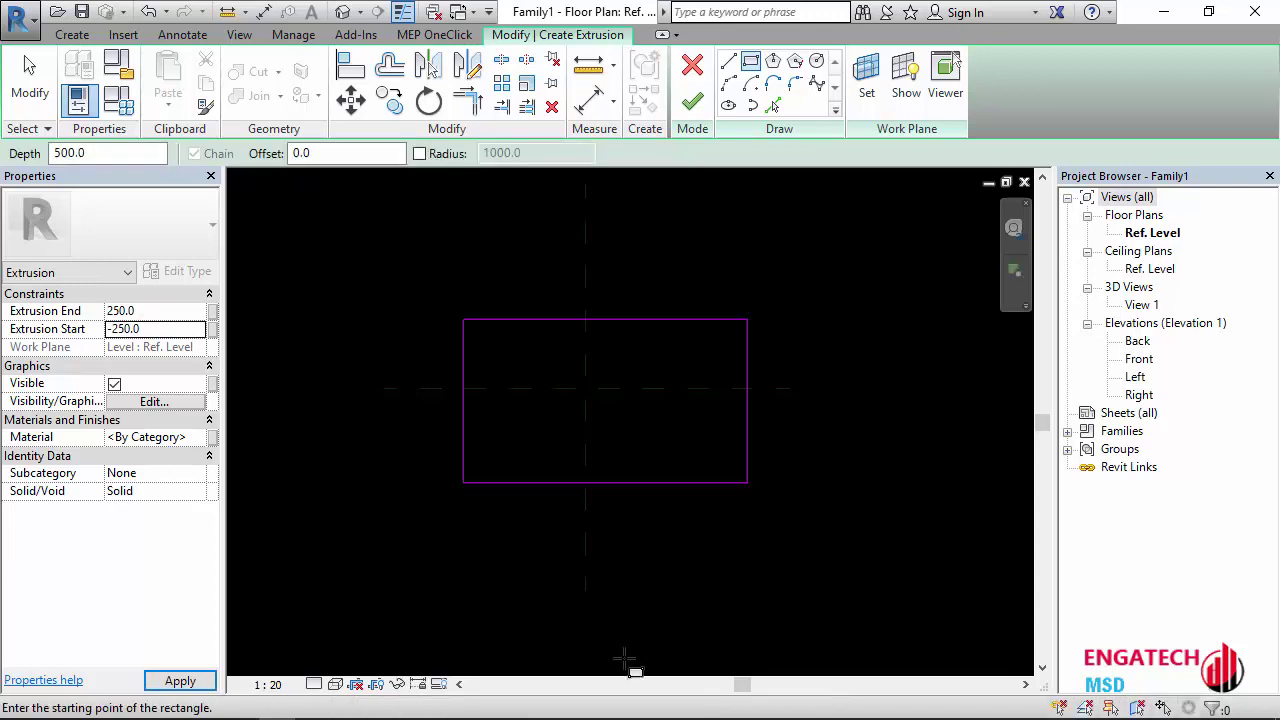
pyautogui.click(692, 101)
pyautogui.click(873, 347)
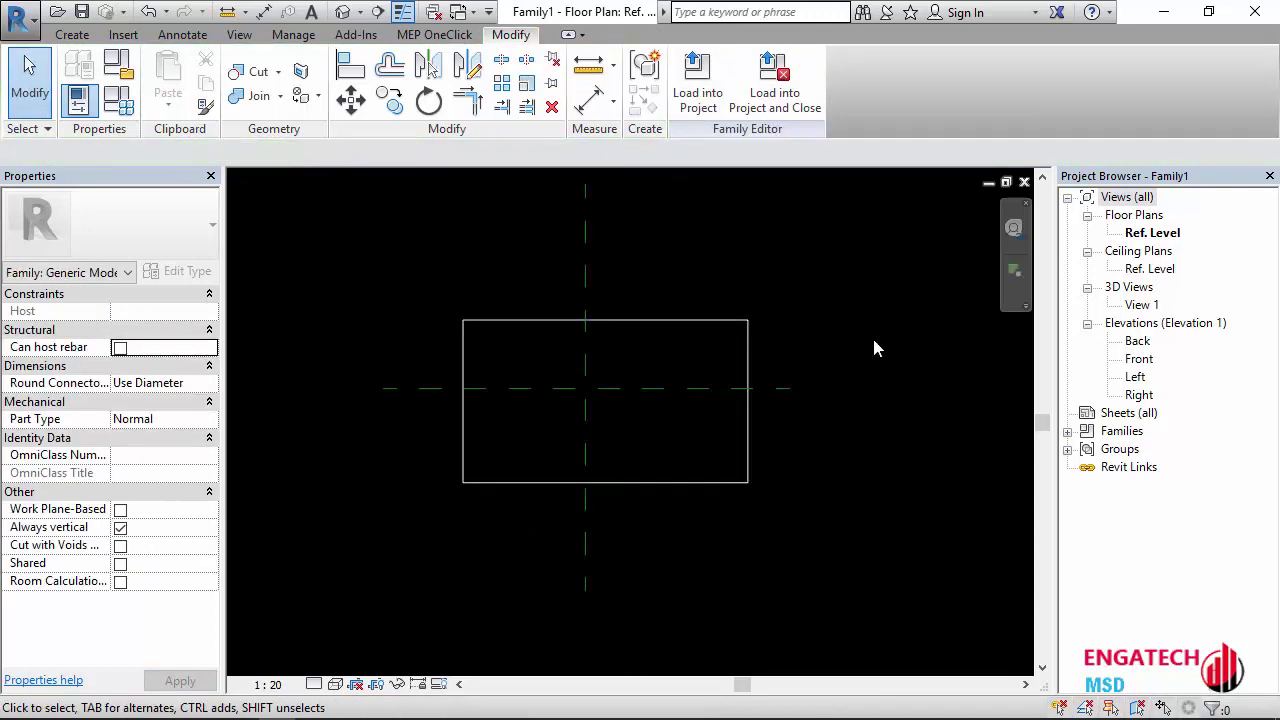
# Step: In the Front elevation, add two 250 aligned dimensions from the reference plane to the box's bottom and top edges
pyautogui.doubleClick(1142, 360)
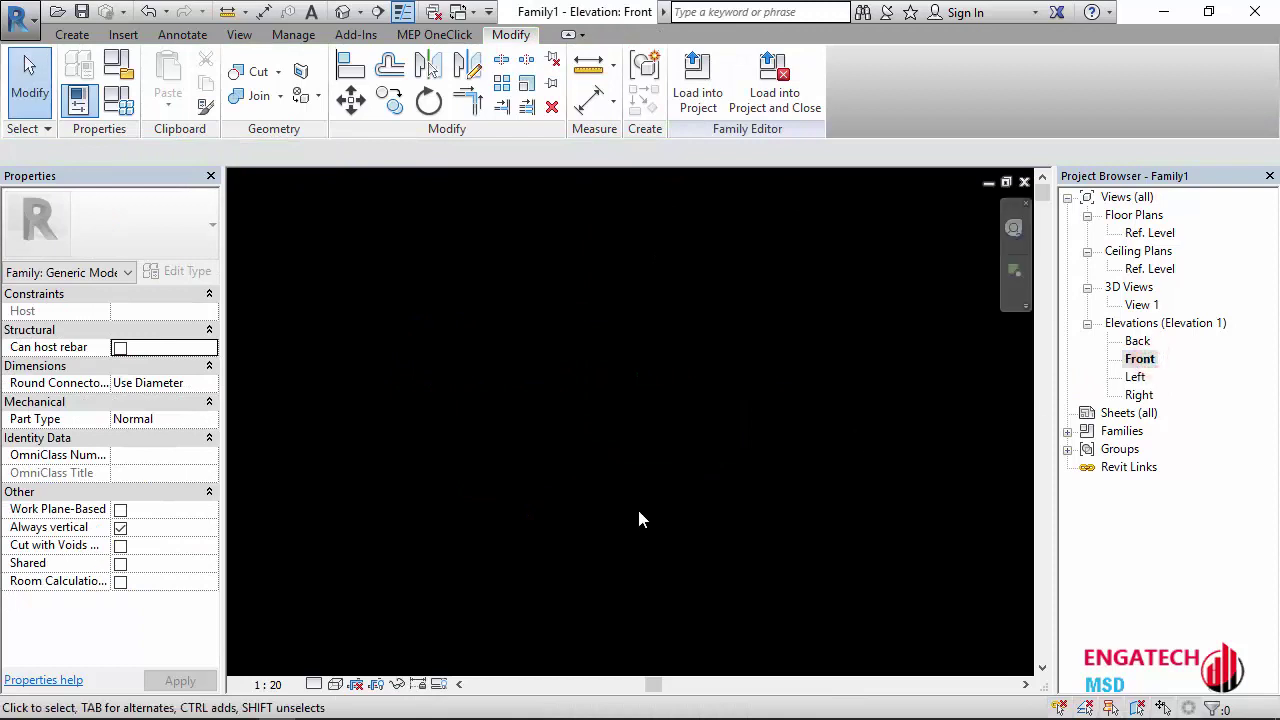
pyautogui.moveTo(669, 493); pyautogui.dragTo(757, 430, button='middle')
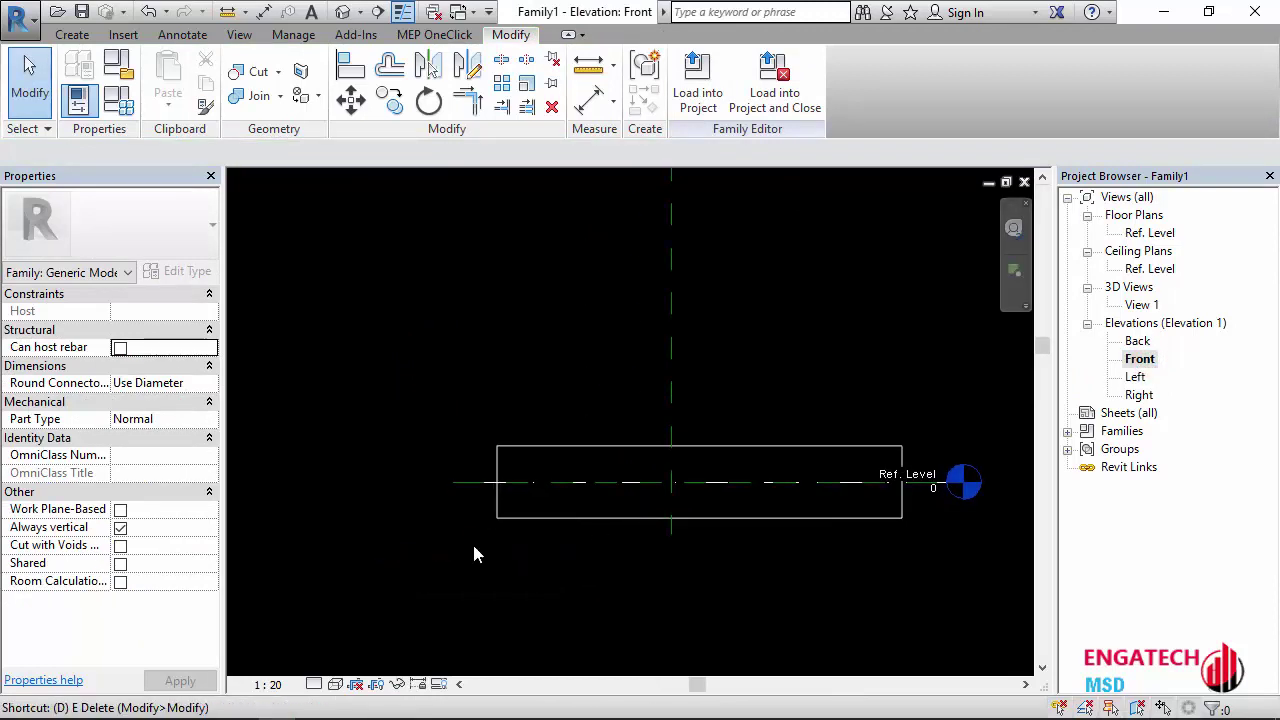
pyautogui.press('i')
pyautogui.scroll(1, 477, 530)
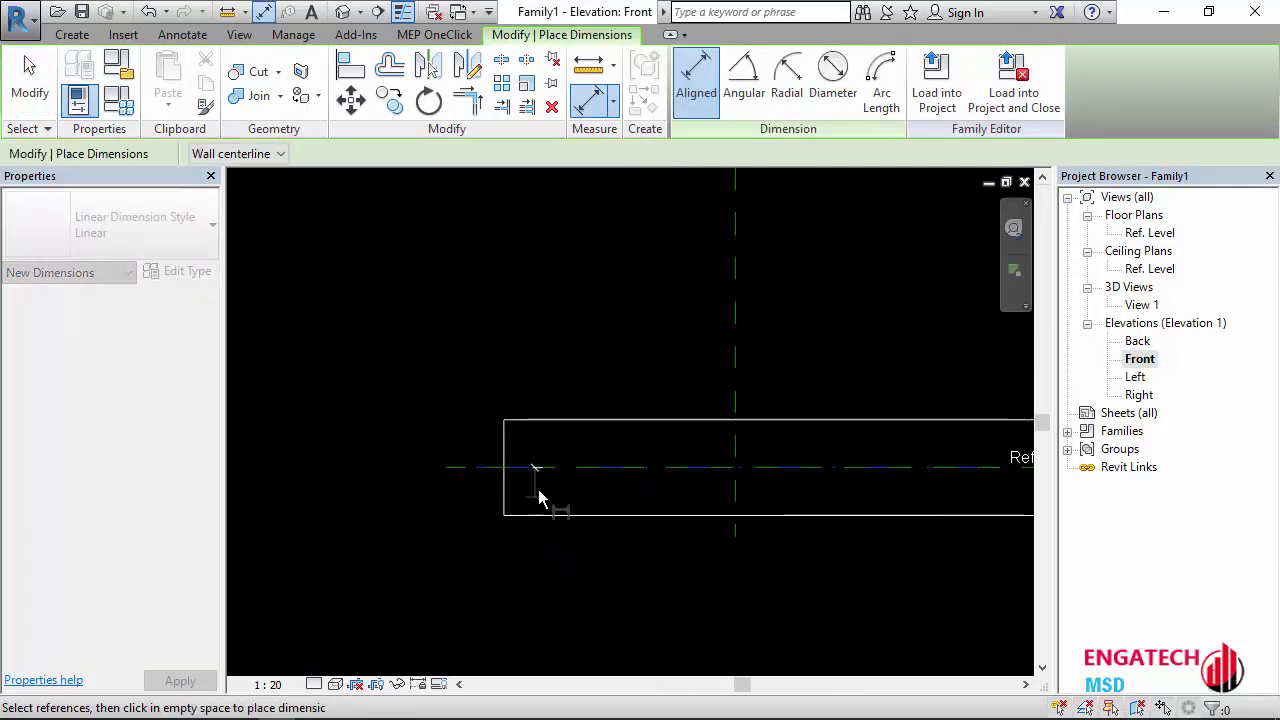
pyautogui.click(538, 490)
pyautogui.click(600, 514)
pyautogui.click(434, 513)
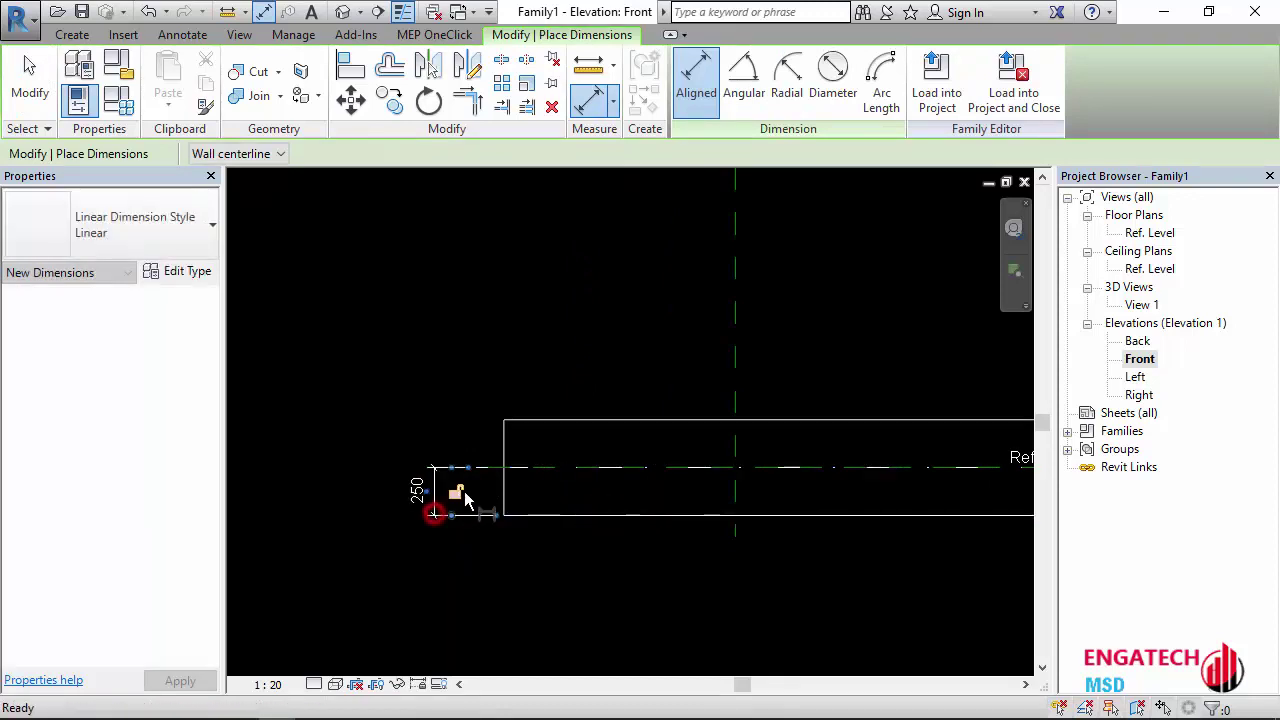
pyautogui.click(499, 468)
pyautogui.click(547, 470)
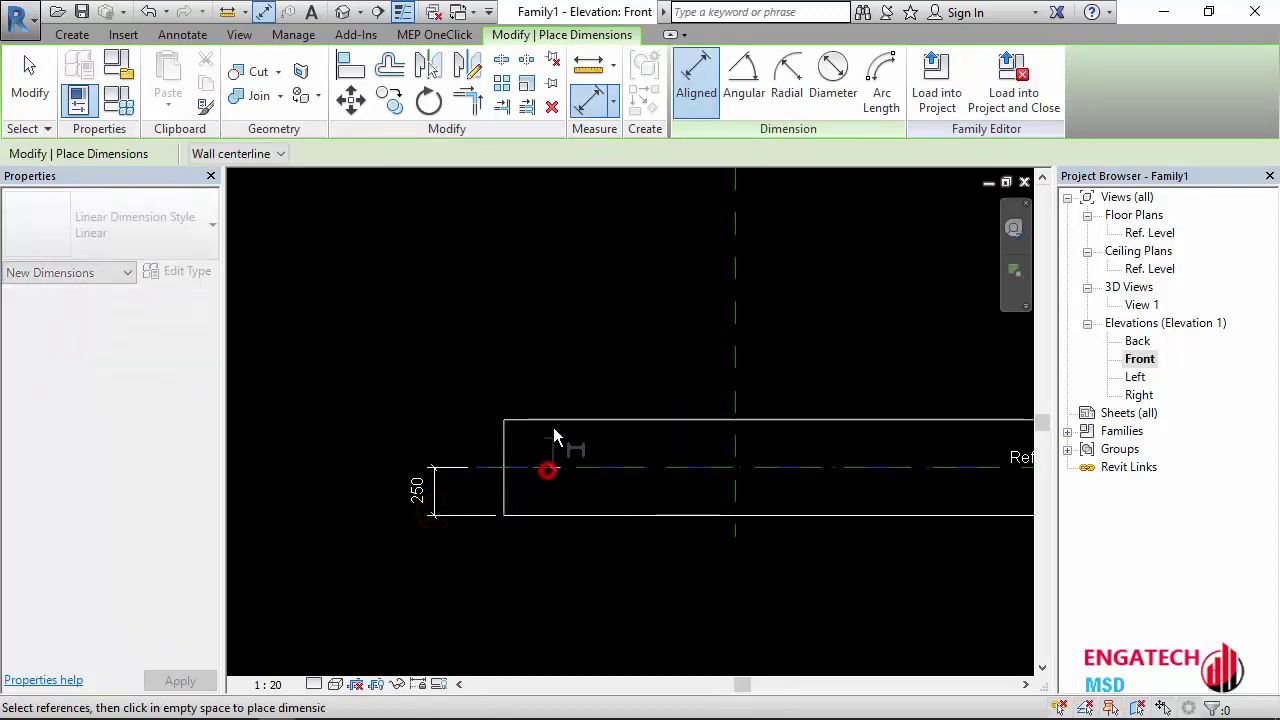
pyautogui.click(557, 420)
pyautogui.click(436, 430)
pyautogui.press('Escape')
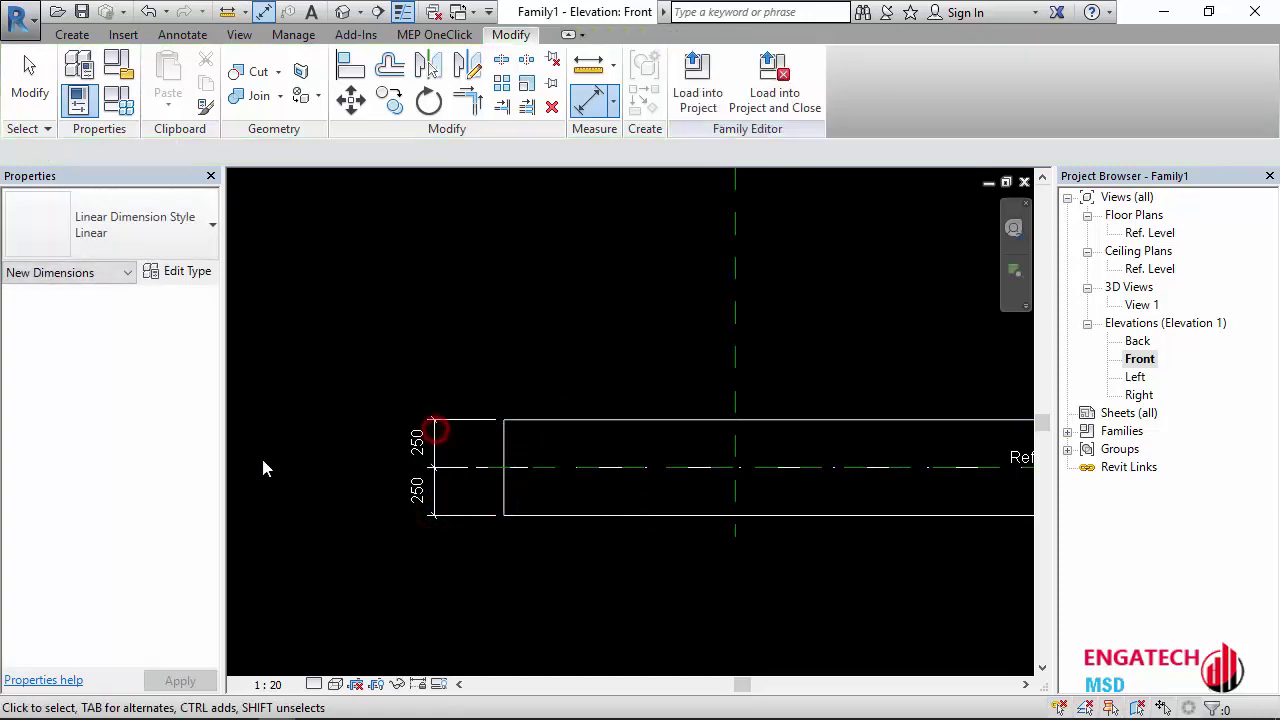
pyautogui.press('Escape')
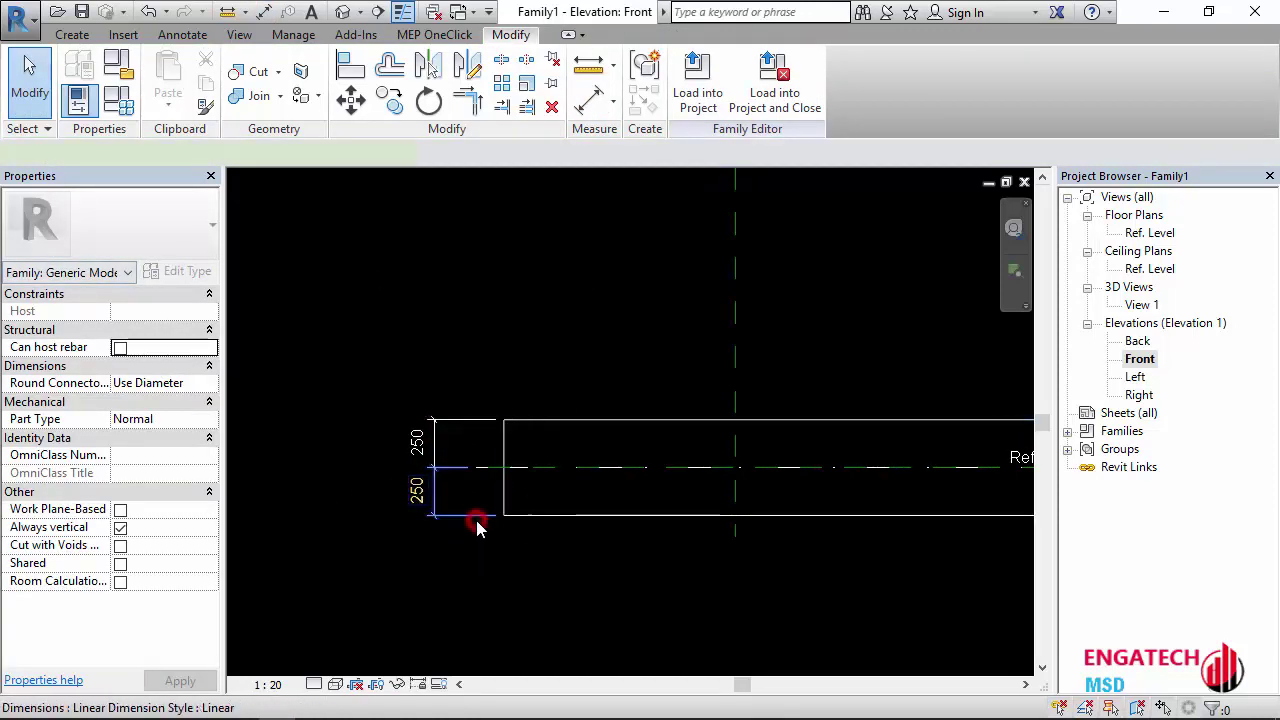
# Step: Delete both 250 dimensions and switch to the default 3D view
pyautogui.click(475, 516)
pyautogui.press('Delete')
pyautogui.click(467, 421)
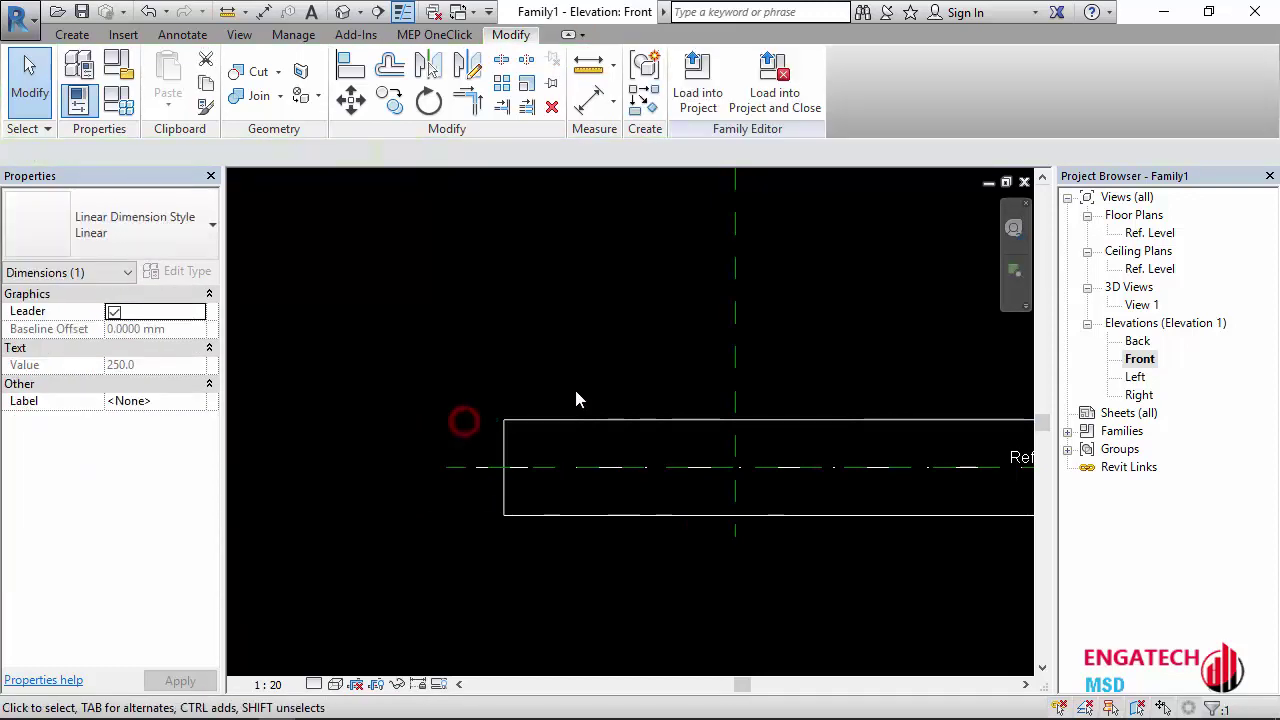
pyautogui.press('Delete')
pyautogui.click(343, 14)
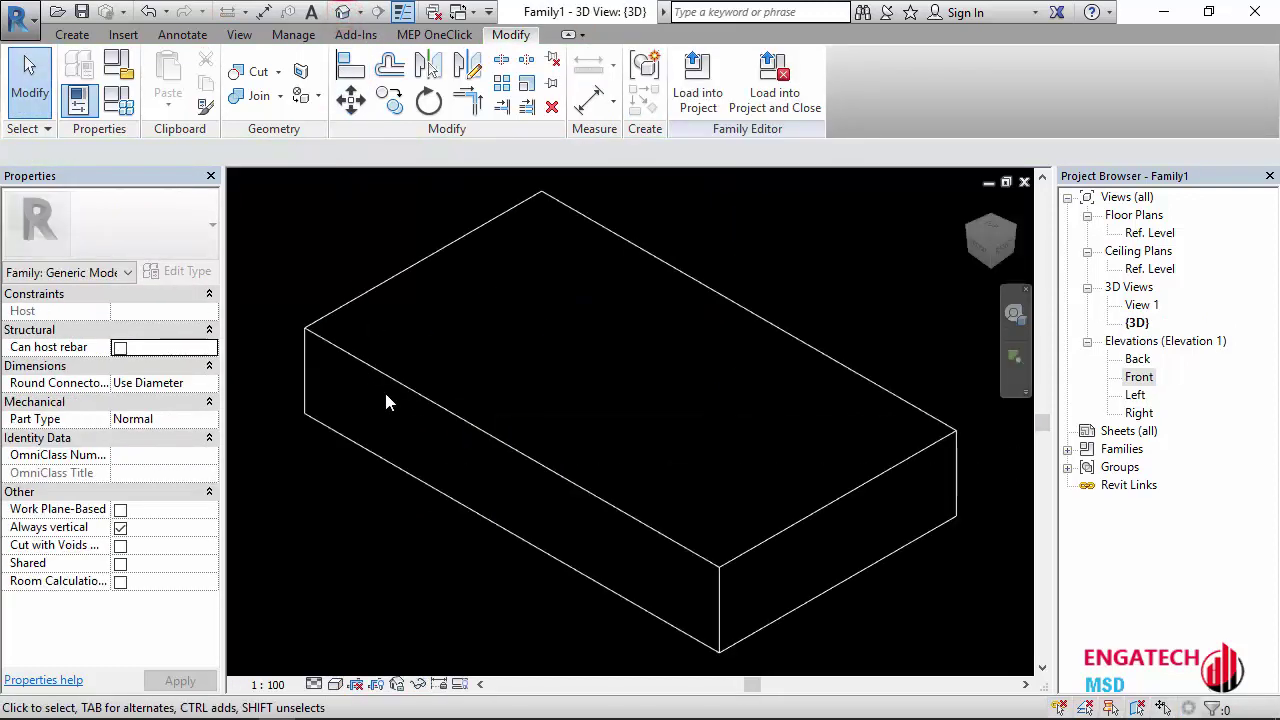
# Step: Stretch the box with its shape handles, widening it and setting its ends to 544.9 and -375.5
pyautogui.keyDown('shift'); pyautogui.moveTo(343, 449); pyautogui.dragTo(420, 458, button='middle'); pyautogui.keyUp('shift')
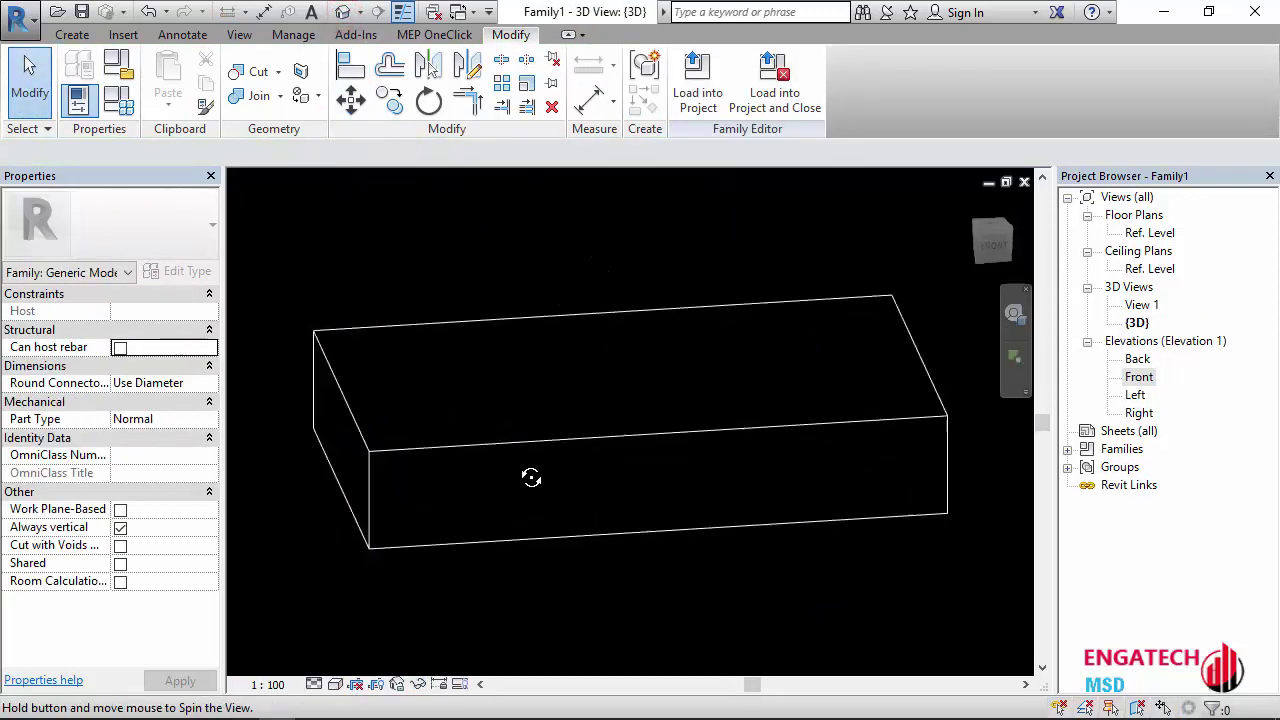
pyautogui.click(439, 412)
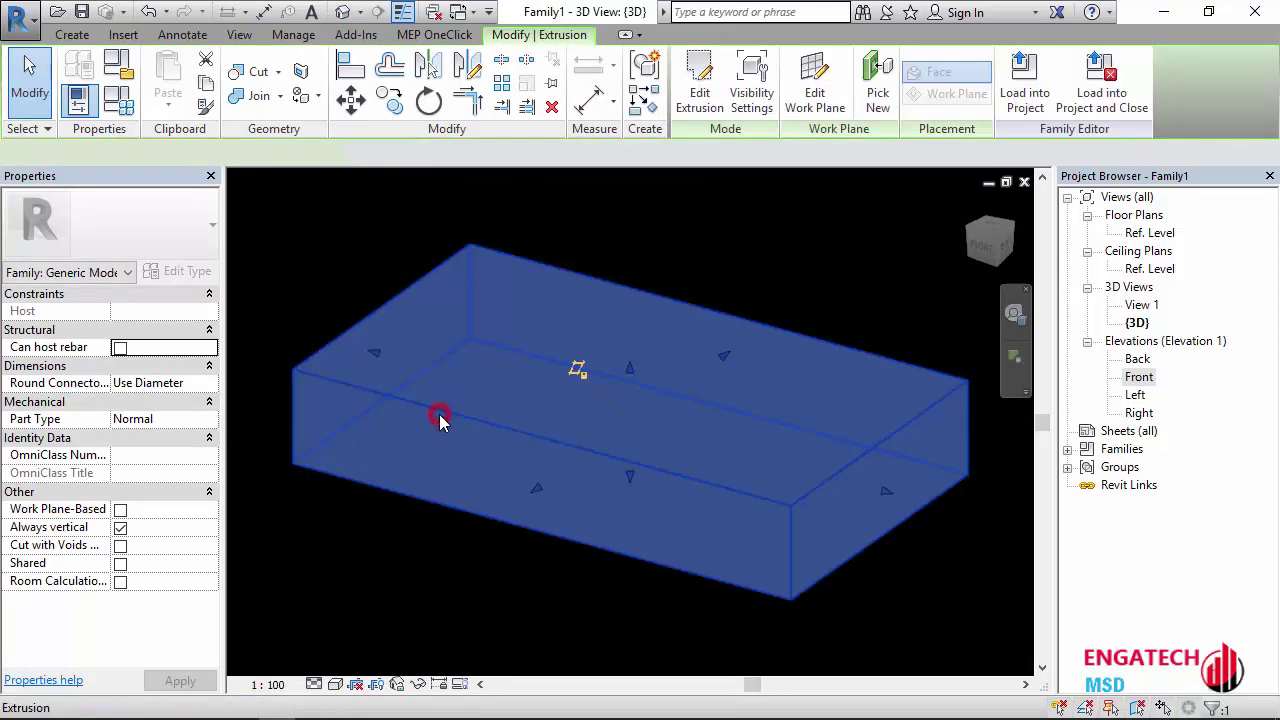
pyautogui.moveTo(526, 598)
pyautogui.keyDown('shift'); pyautogui.mouseDown(button='middle')
pyautogui.moveTo(506, 606)
pyautogui.moveTo(509, 634)
pyautogui.moveTo(471, 617)
pyautogui.moveTo(456, 574)
pyautogui.moveTo(466, 589)
pyautogui.moveTo(494, 463)
pyautogui.mouseUp(button='middle'); pyautogui.keyUp('shift')
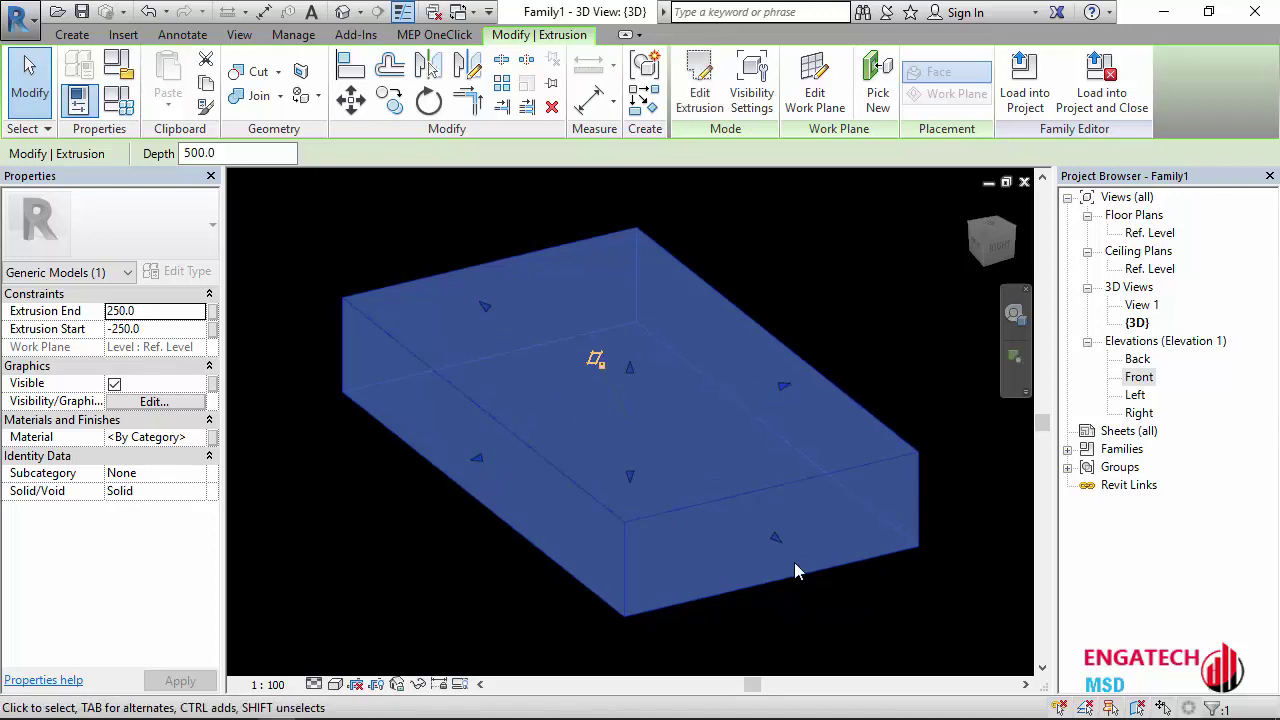
pyautogui.moveTo(601, 430)
pyautogui.keyDown('shift'); pyautogui.mouseDown(button='middle')
pyautogui.moveTo(686, 373)
pyautogui.moveTo(640, 380)
pyautogui.mouseUp(button='middle'); pyautogui.keyUp('shift')
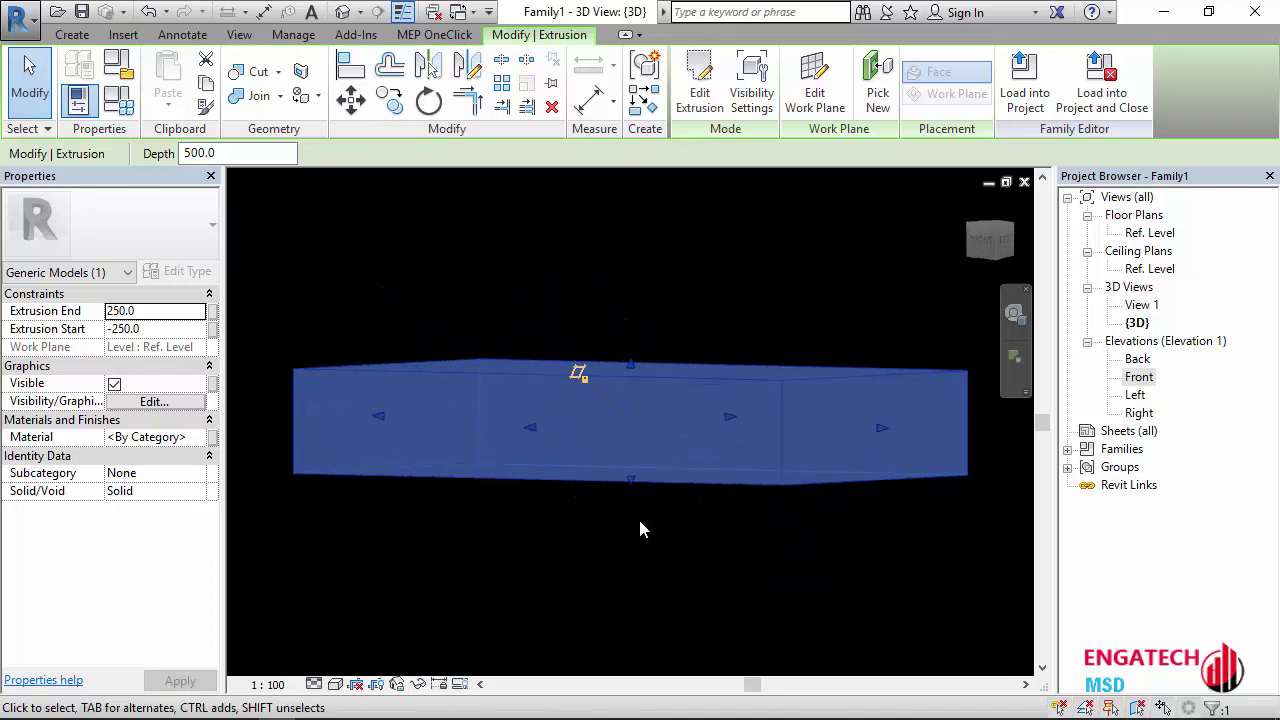
pyautogui.moveTo(630, 481)
pyautogui.mouseDown()
pyautogui.moveTo(627, 563)
pyautogui.moveTo(631, 514)
pyautogui.mouseUp()
pyautogui.keyDown('shift'); pyautogui.moveTo(631, 606); pyautogui.dragTo(608, 372, button='middle'); pyautogui.keyUp('shift')
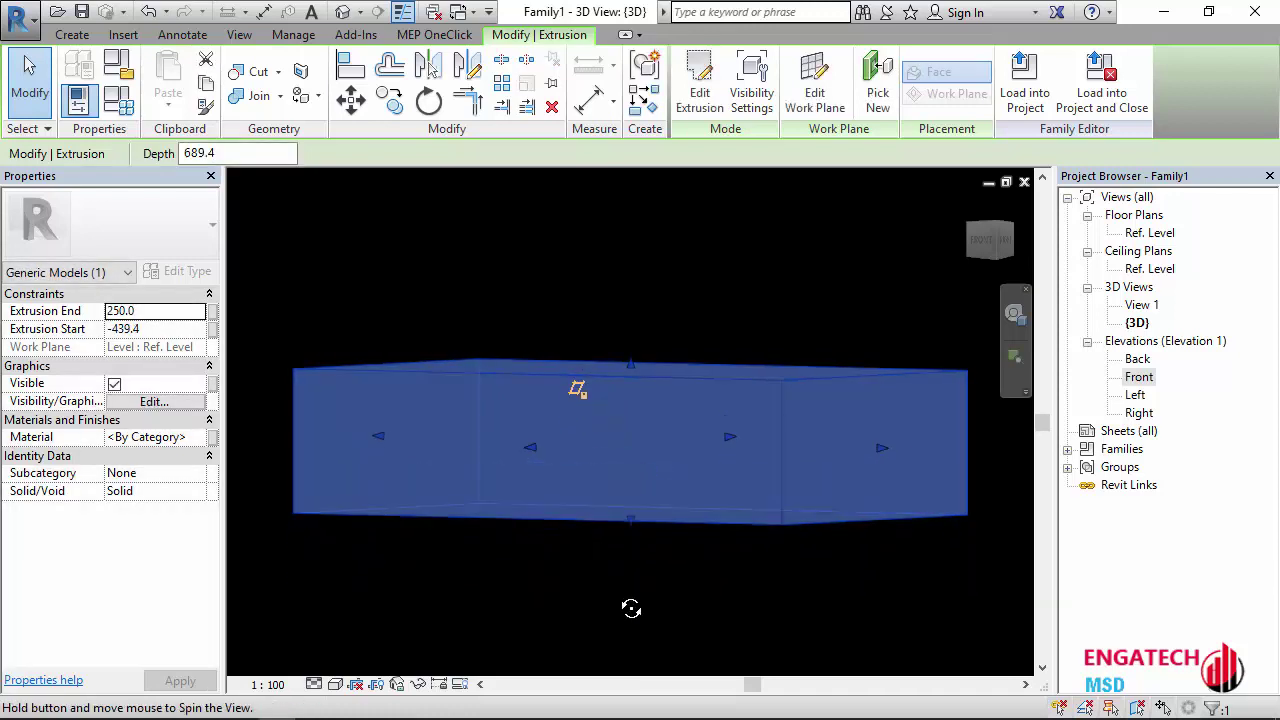
pyautogui.moveTo(630, 363); pyautogui.dragTo(630, 283)
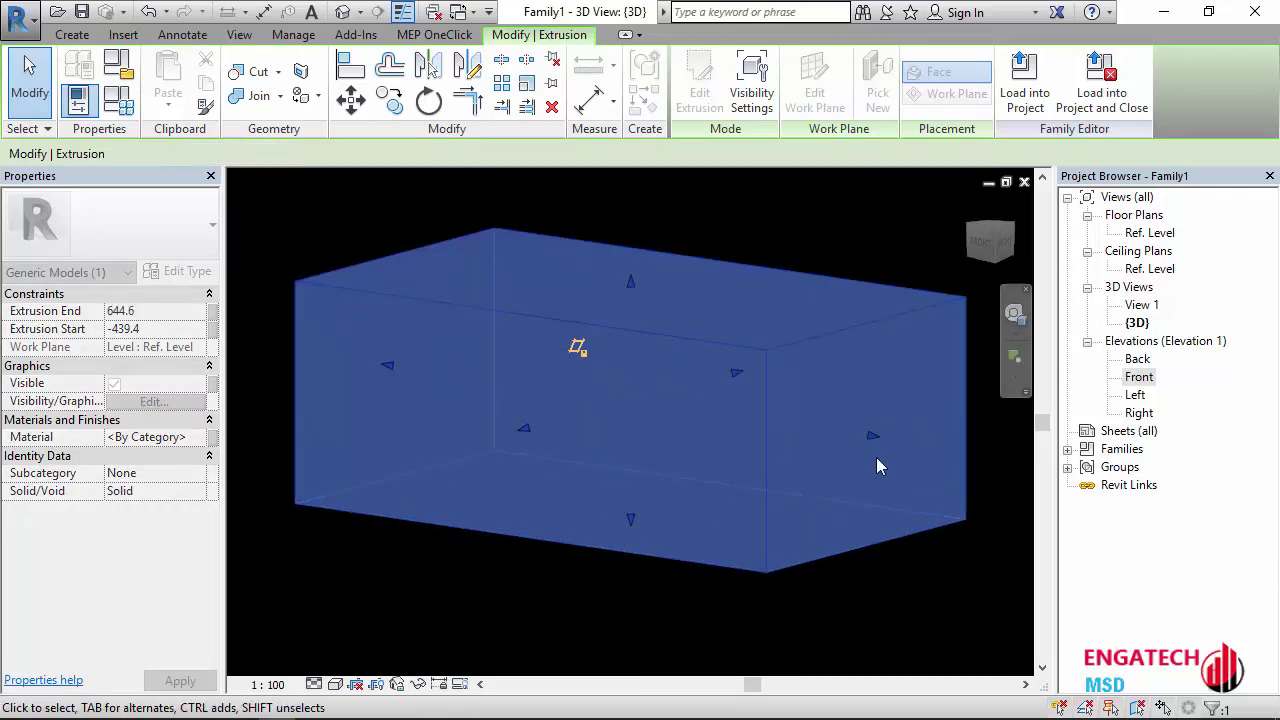
pyautogui.moveTo(873, 442); pyautogui.dragTo(931, 446)
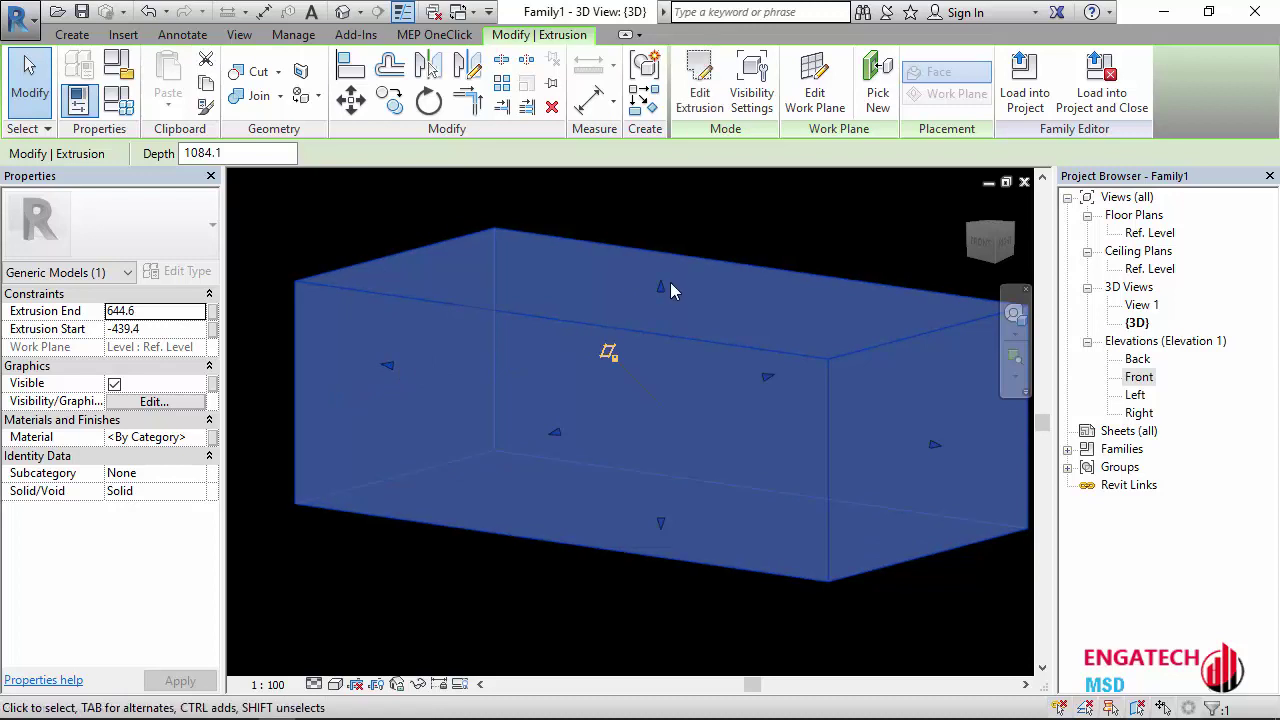
pyautogui.moveTo(662, 288); pyautogui.dragTo(666, 313)
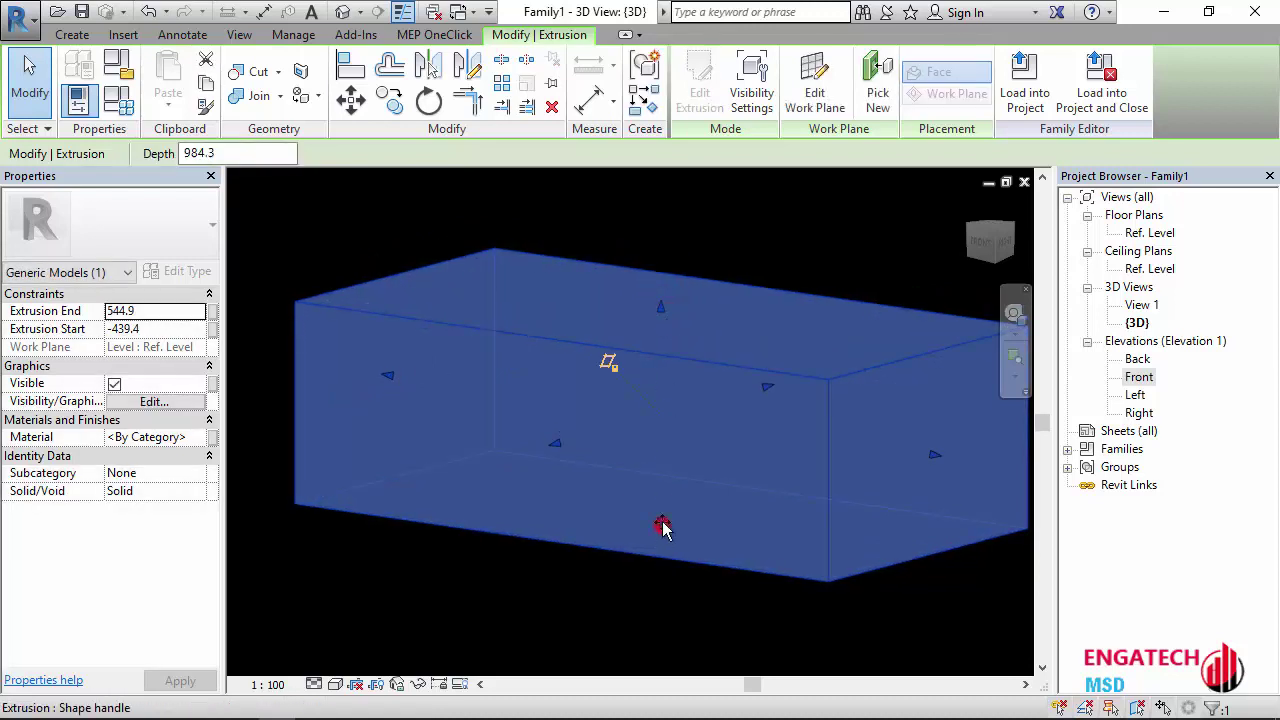
pyautogui.moveTo(663, 527); pyautogui.dragTo(623, 580)
pyautogui.press('Escape')
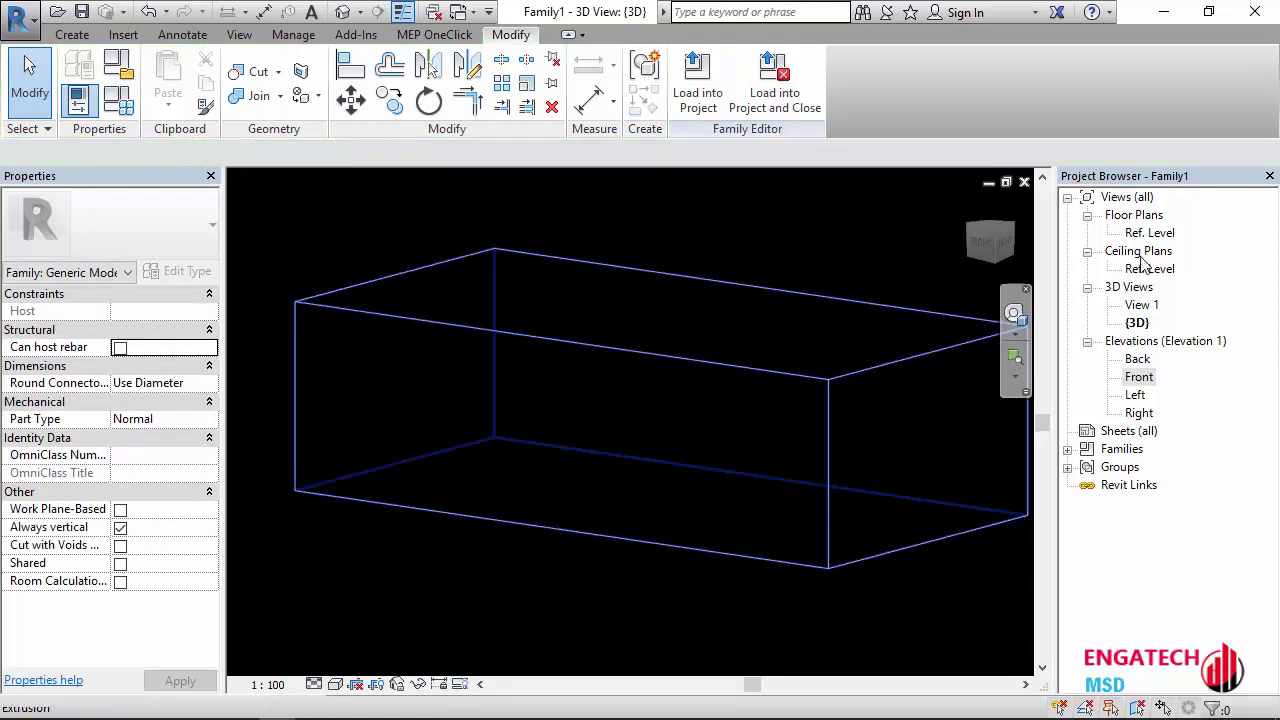
# Step: Open the Ref. Level floor plan from the 3D view
pyautogui.click(500, 337)
pyautogui.moveTo(445, 547)
pyautogui.keyDown('shift'); pyautogui.mouseDown(button='middle')
pyautogui.moveTo(726, 453)
pyautogui.moveTo(766, 409)
pyautogui.moveTo(726, 451)
pyautogui.moveTo(735, 445)
pyautogui.mouseUp(button='middle'); pyautogui.keyUp('shift')
pyautogui.doubleClick(1150, 232)
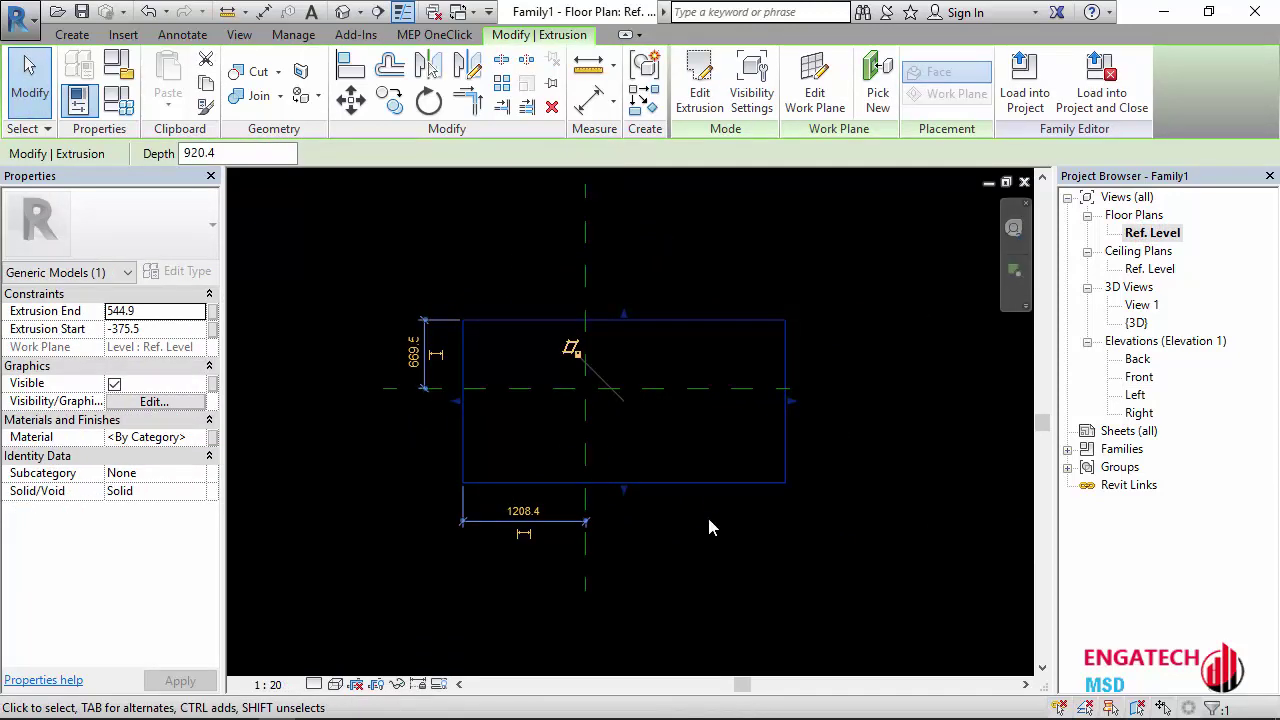
pyautogui.moveTo(407, 412); pyautogui.dragTo(435, 434, button='middle')
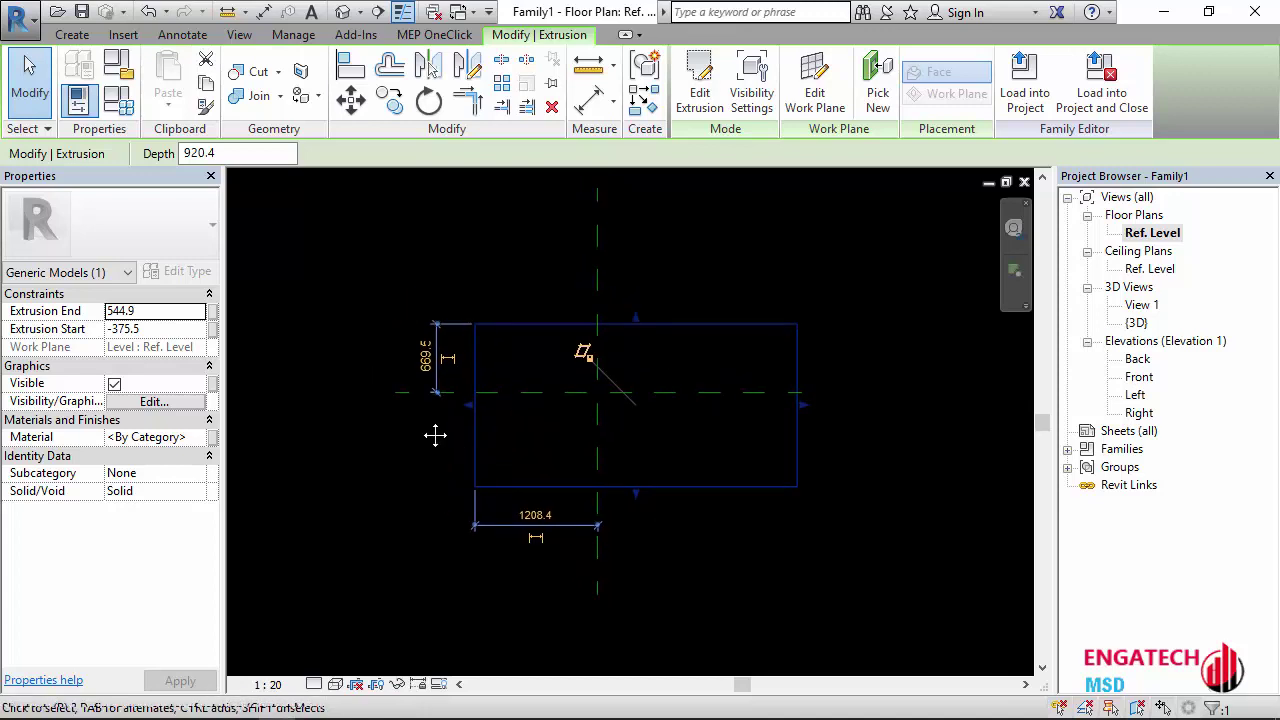
# Step: Draw four reference planes with RP, one beyond each side of the box
pyautogui.press('r')
pyautogui.press('p')
pyautogui.click(425, 200)
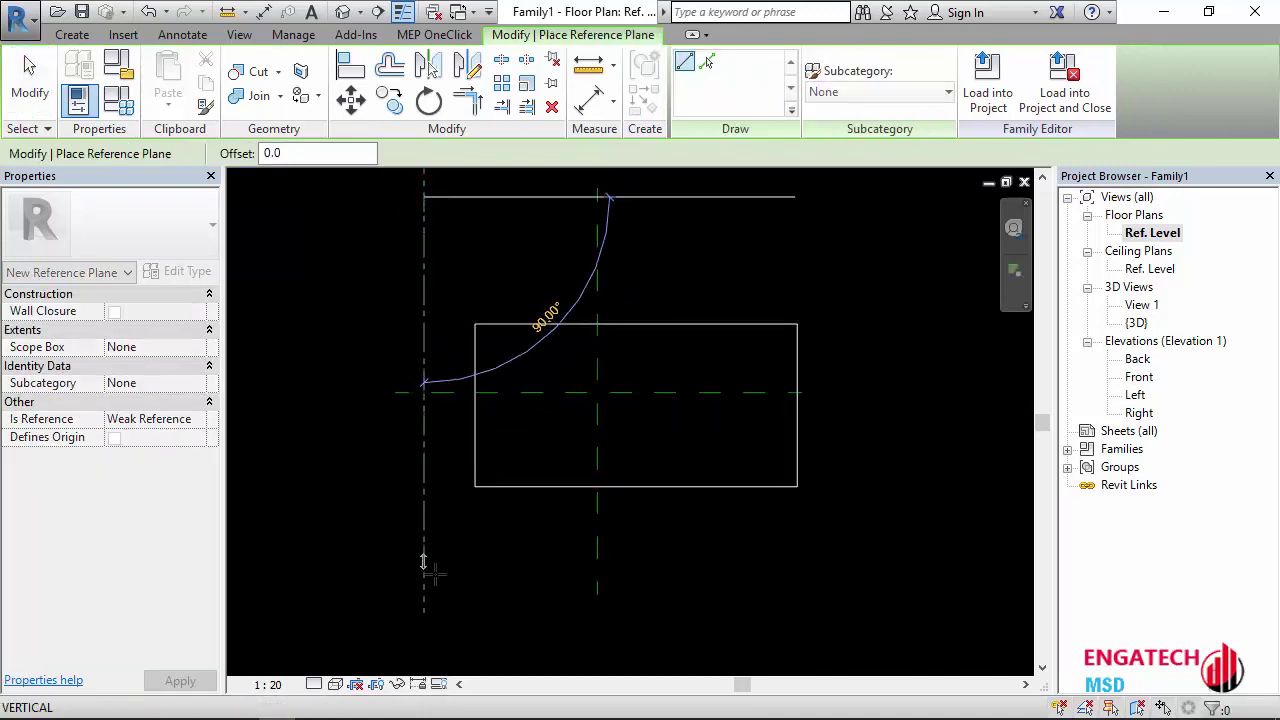
pyautogui.click(427, 596)
pyautogui.click(760, 196)
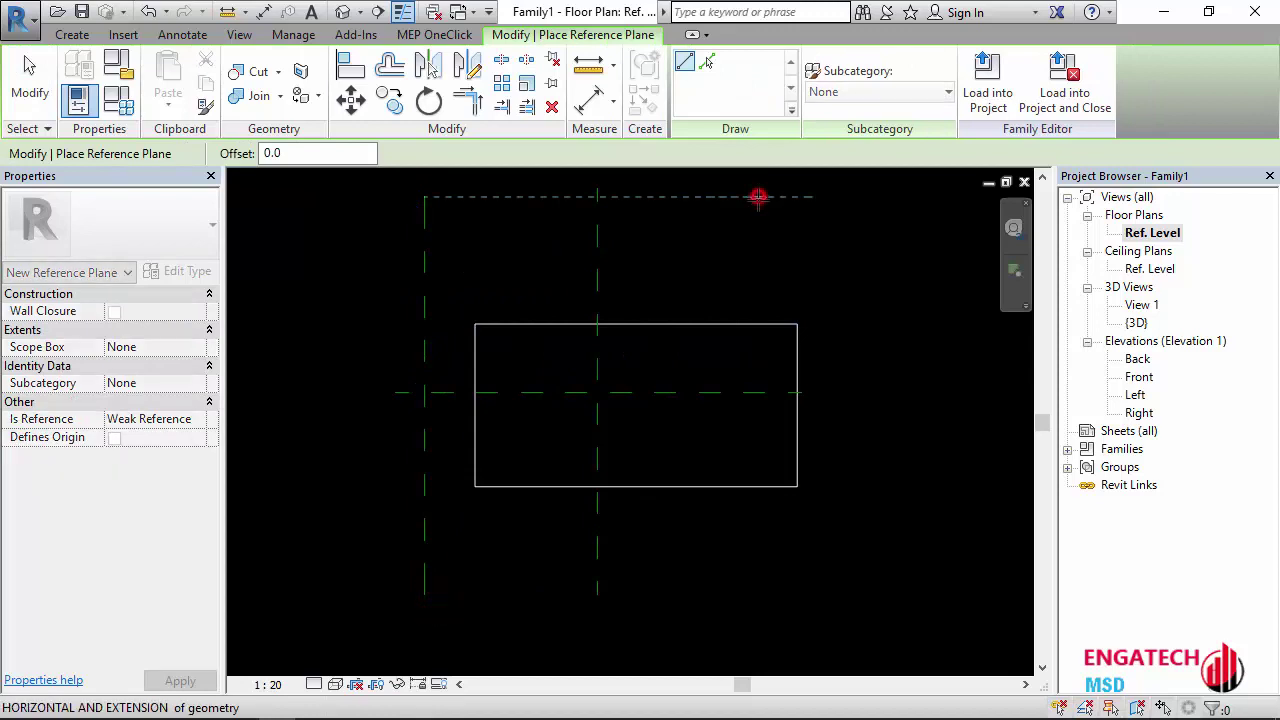
pyautogui.click(760, 597)
pyautogui.click(875, 244)
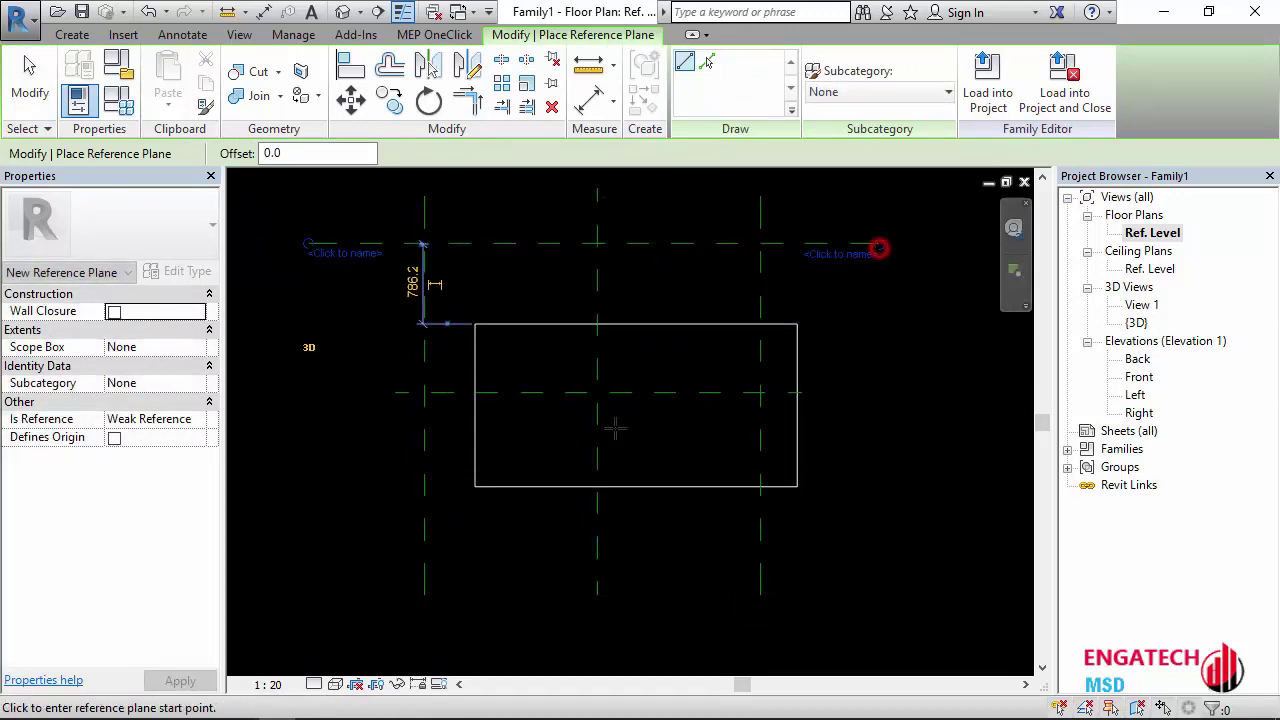
pyautogui.click(294, 518)
pyautogui.click(908, 520)
pyautogui.press('Escape')
pyautogui.press('Escape')
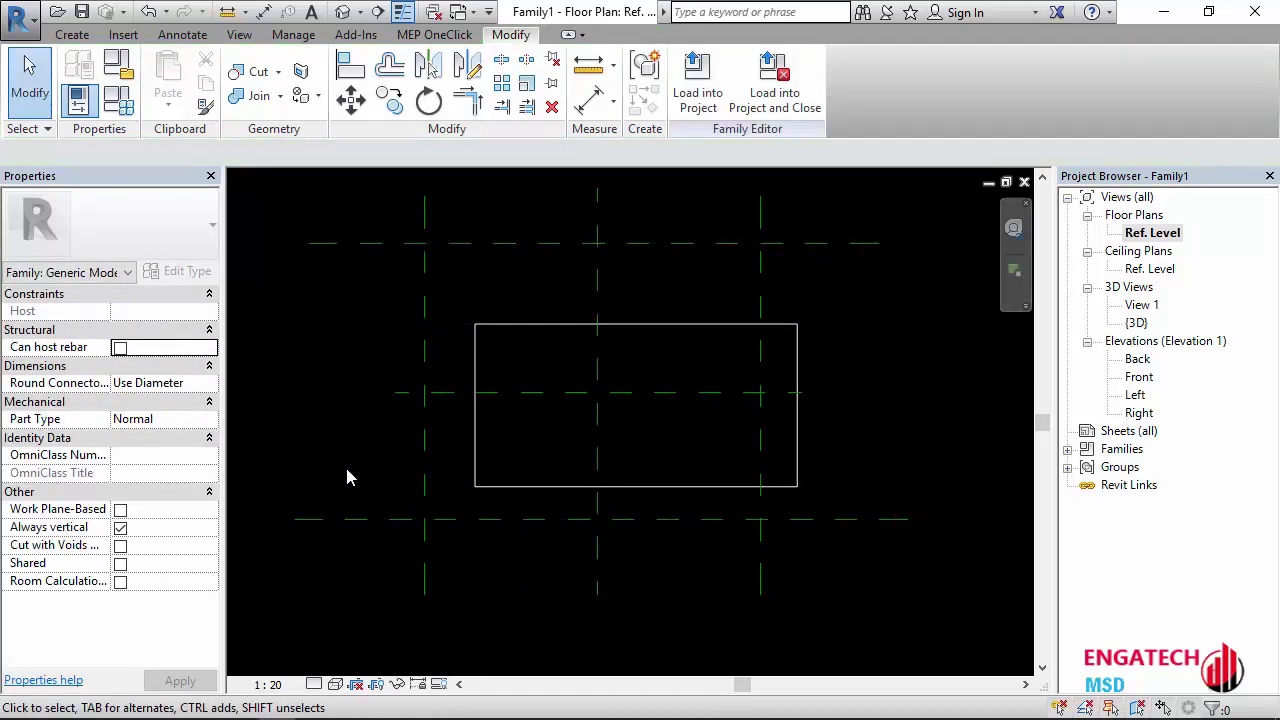
# Step: Start an aligned dimension from the centre front/back plane to the lower reference plane
pyautogui.moveTo(361, 382); pyautogui.dragTo(463, 355, button='middle')
pyautogui.press('i')
pyautogui.click(512, 366)
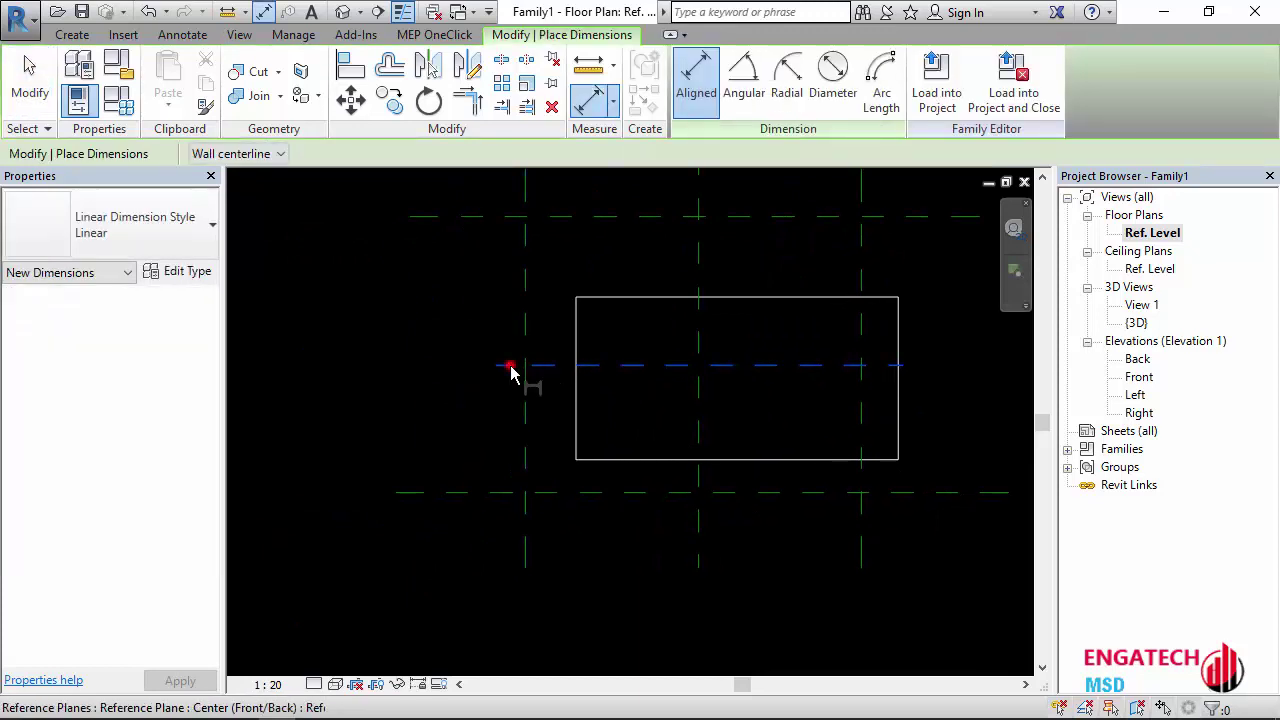
pyautogui.click(475, 492)
# Step: Place the 1257 dimension and dimension the upper reference plane 1468 from the centre
pyautogui.click(343, 476)
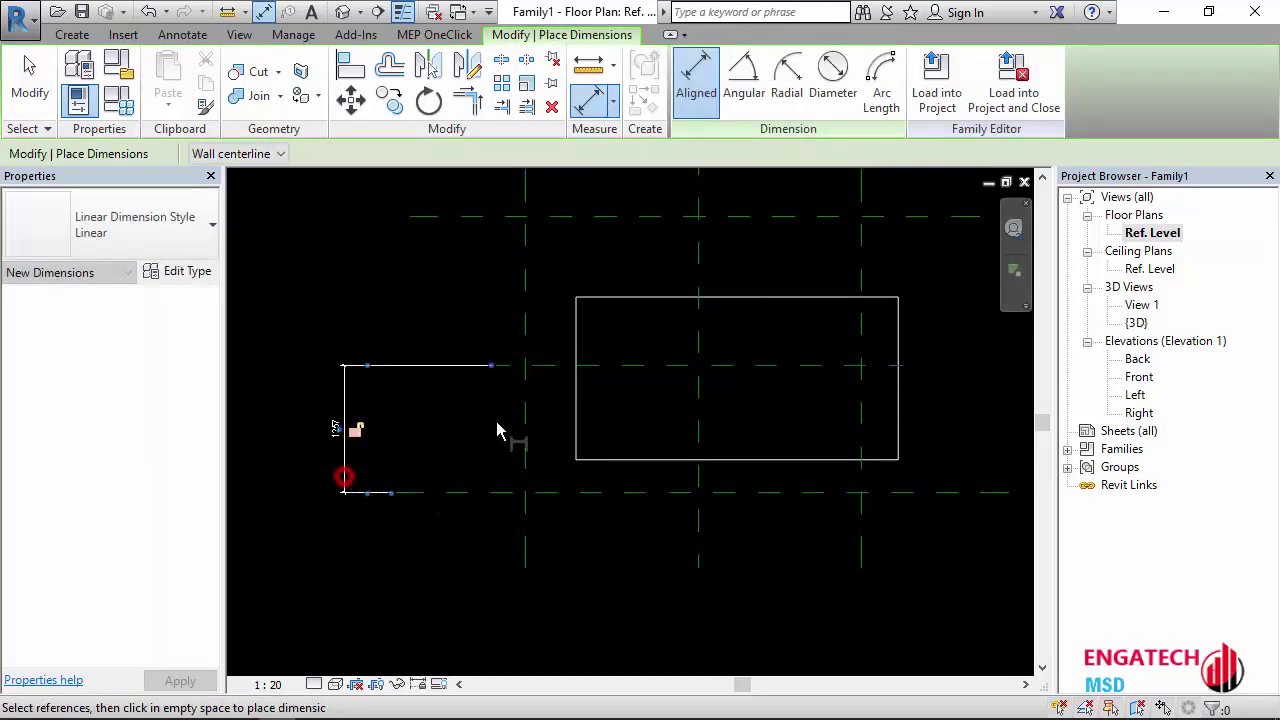
pyautogui.click(561, 366)
pyautogui.click(487, 216)
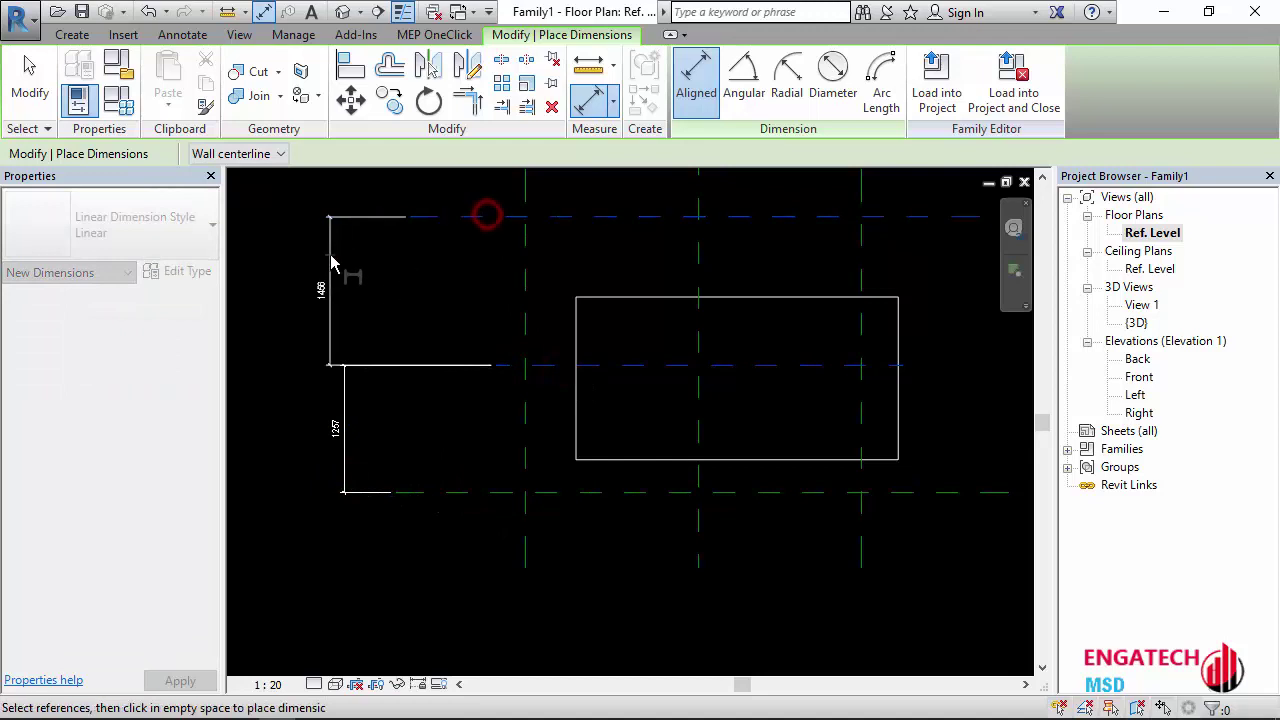
pyautogui.click(343, 258)
pyautogui.moveTo(596, 373); pyautogui.dragTo(531, 440, button='middle')
pyautogui.scroll(-1, 531, 440)
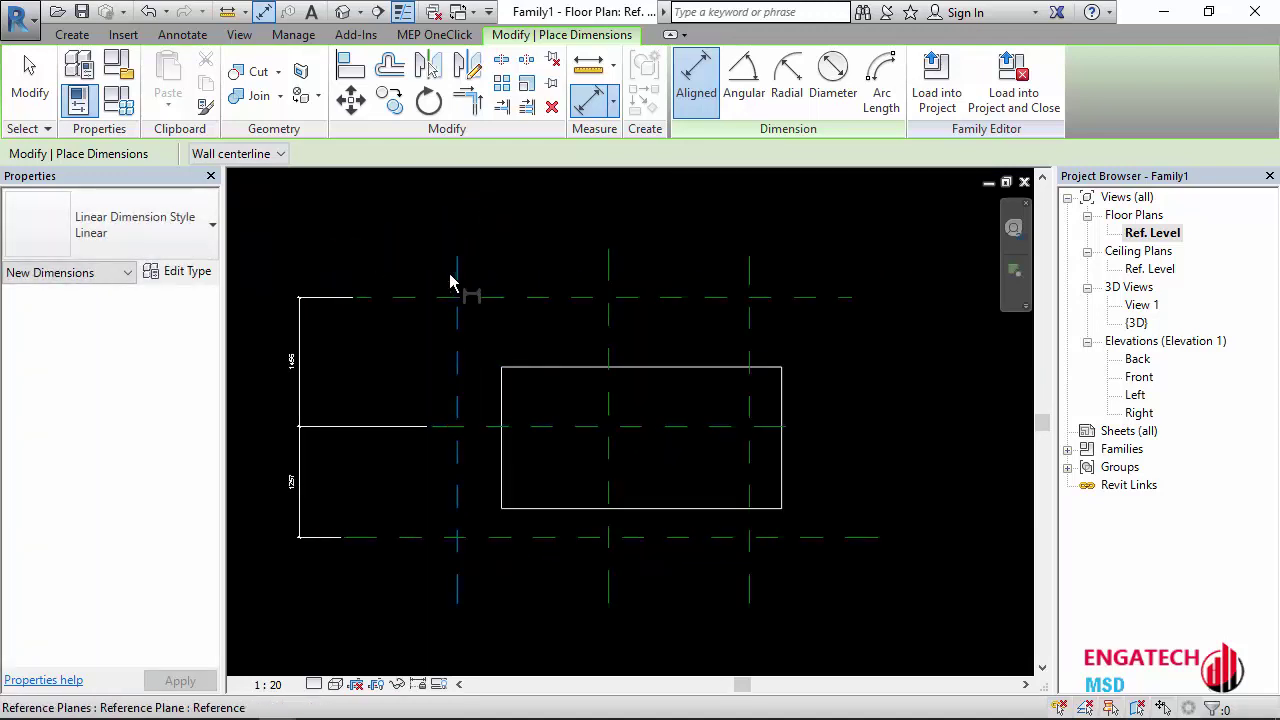
# Step: Dimension the left and right reference planes from the centre plane at 1710 and 1800
pyautogui.click(608, 285)
pyautogui.click(457, 280)
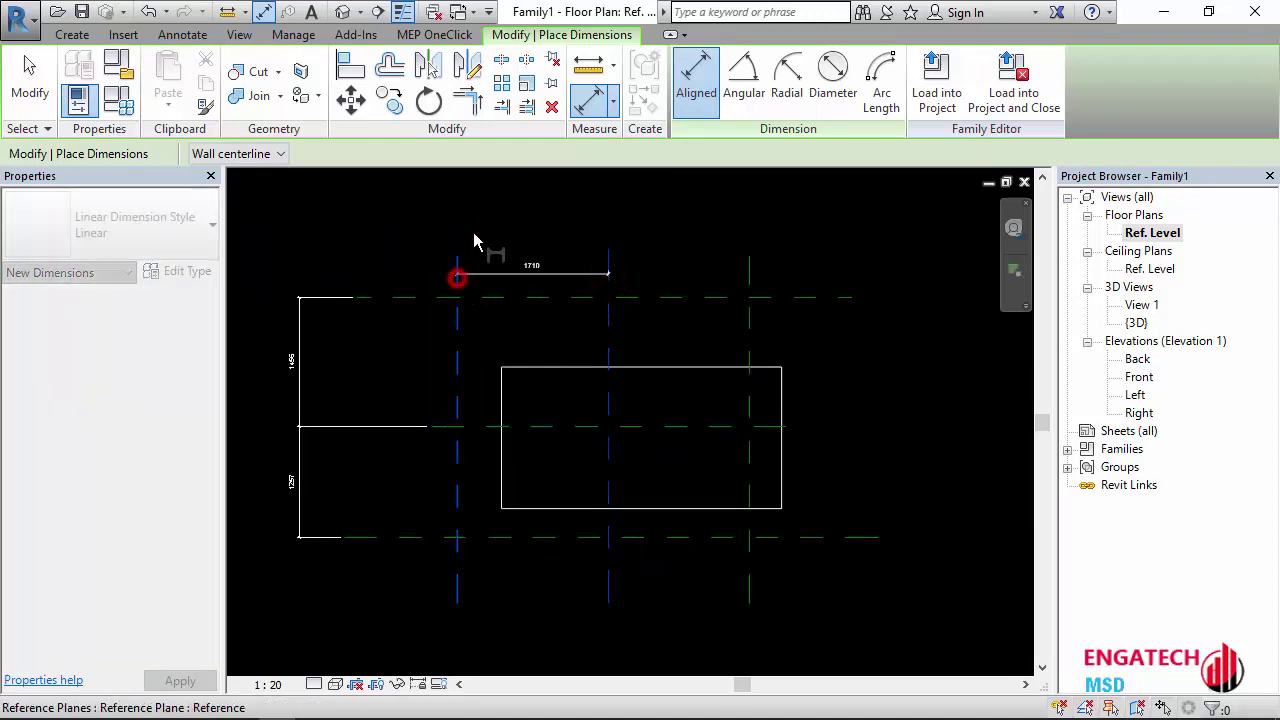
pyautogui.click(487, 200)
pyautogui.click(608, 272)
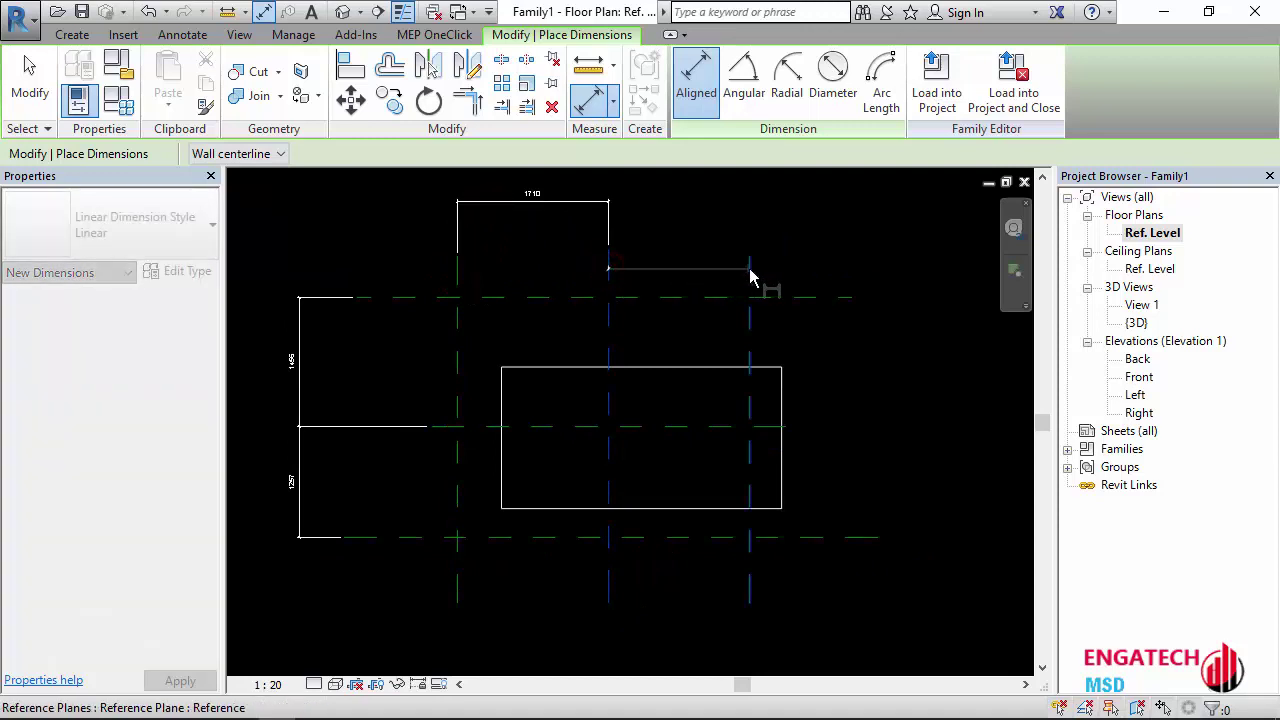
pyautogui.click(750, 272)
pyautogui.click(735, 213)
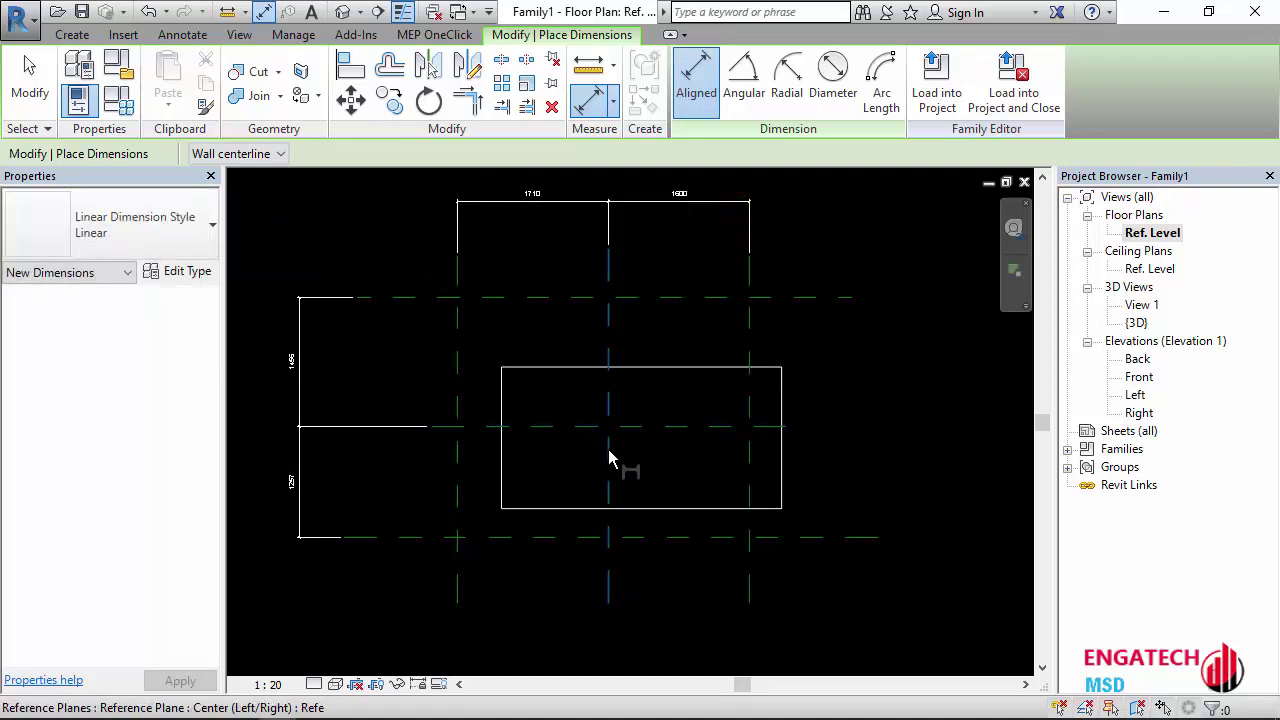
pyautogui.press('Escape')
pyautogui.press('Escape')
pyautogui.click(556, 373)
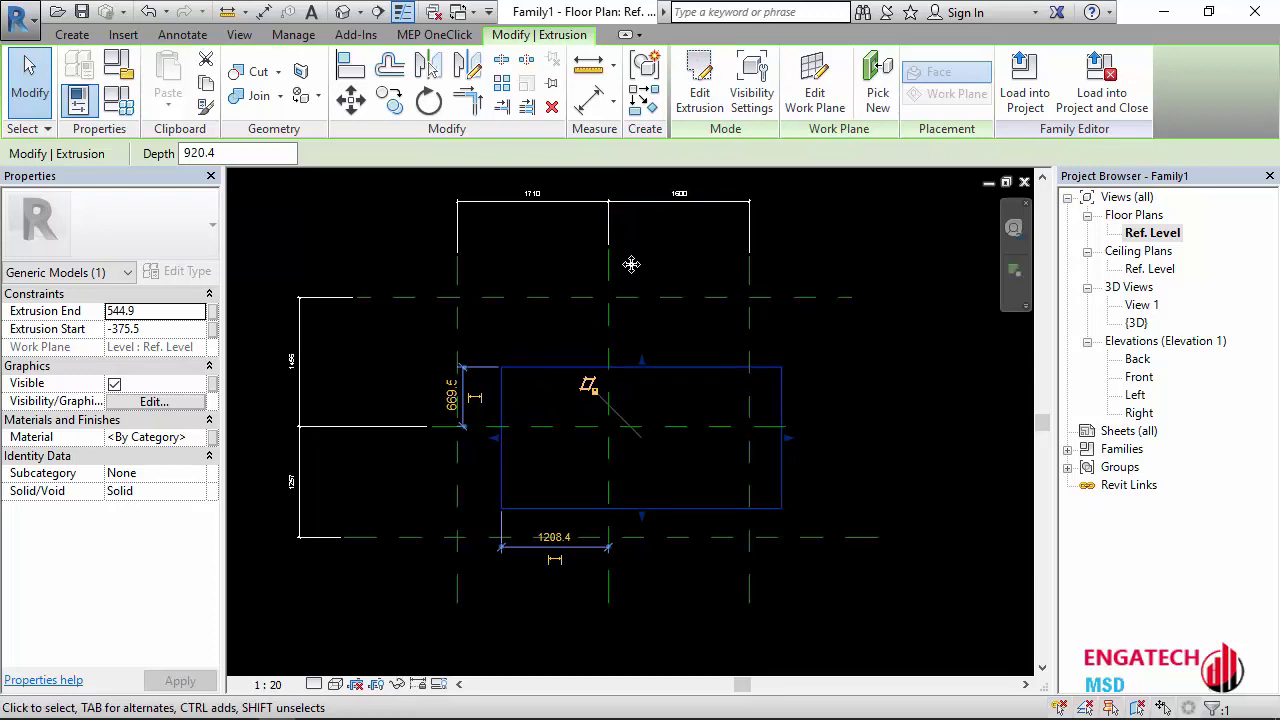
# Step: Edit the box's sketch and align its top, left, bottom and right edges onto the reference planes
pyautogui.click(699, 85)
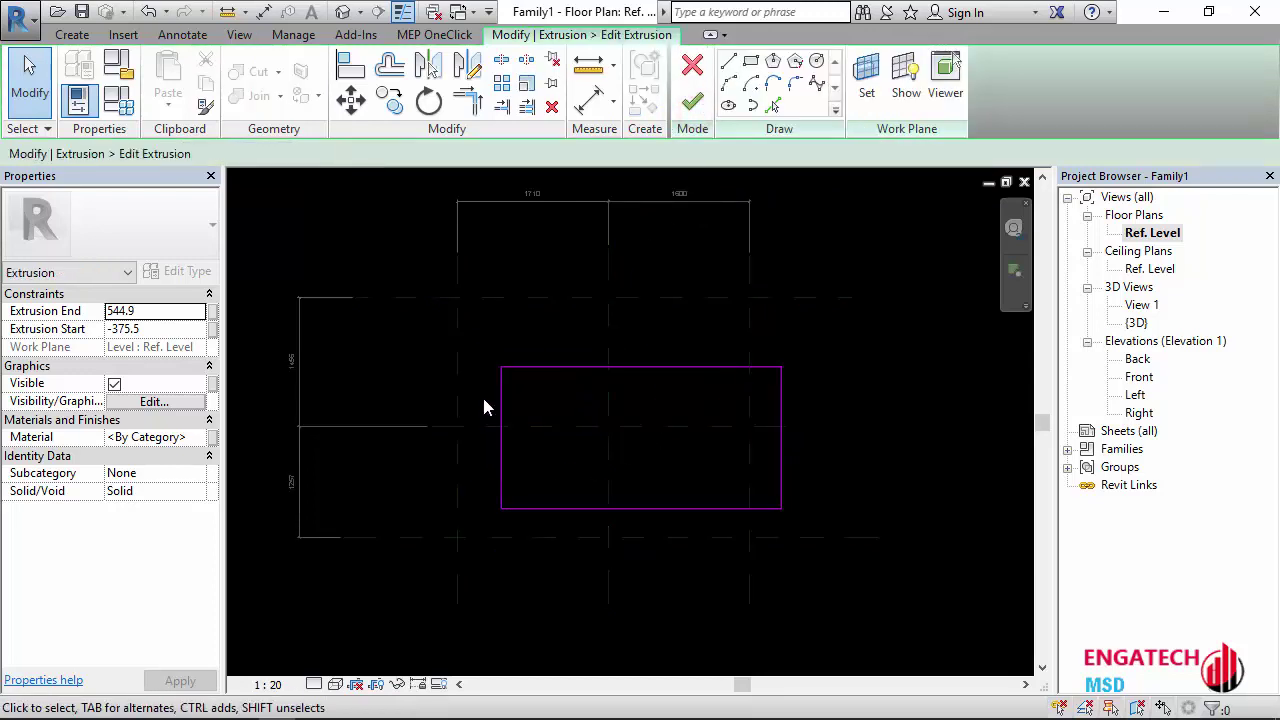
pyautogui.moveTo(507, 335); pyautogui.dragTo(511, 360, button='middle')
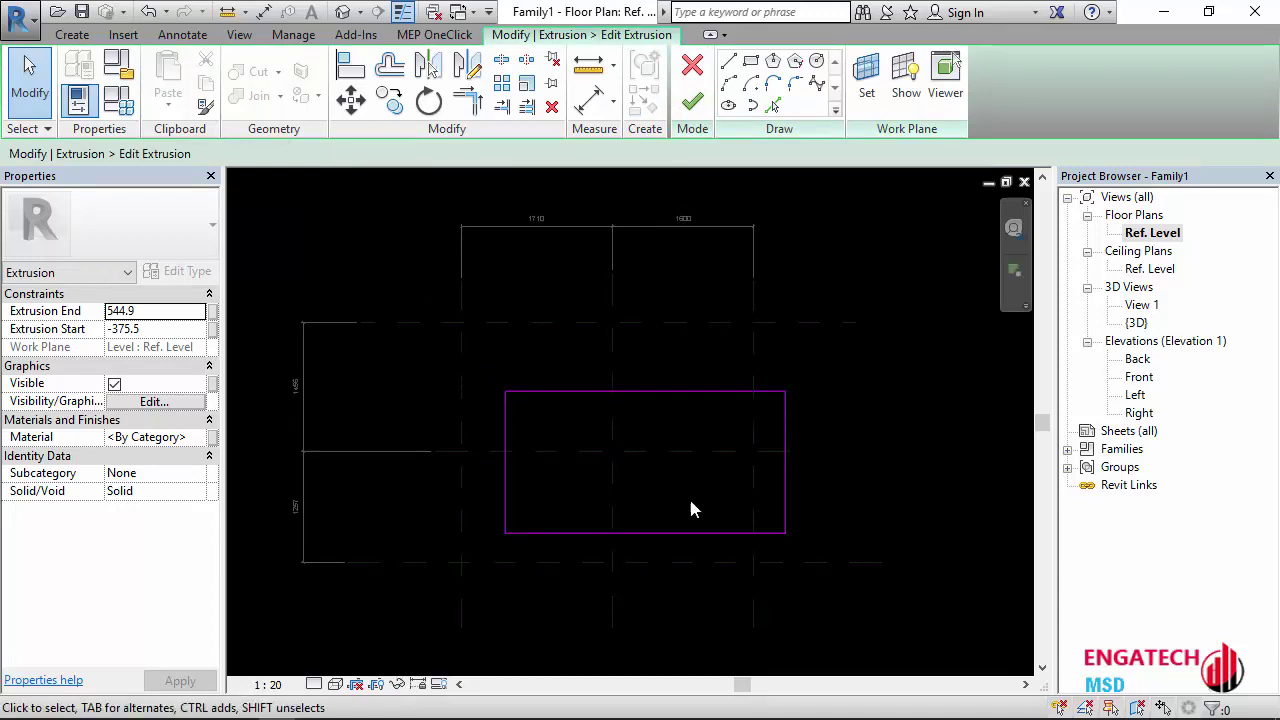
pyautogui.click(350, 68)
pyautogui.click(545, 324)
pyautogui.click(541, 390)
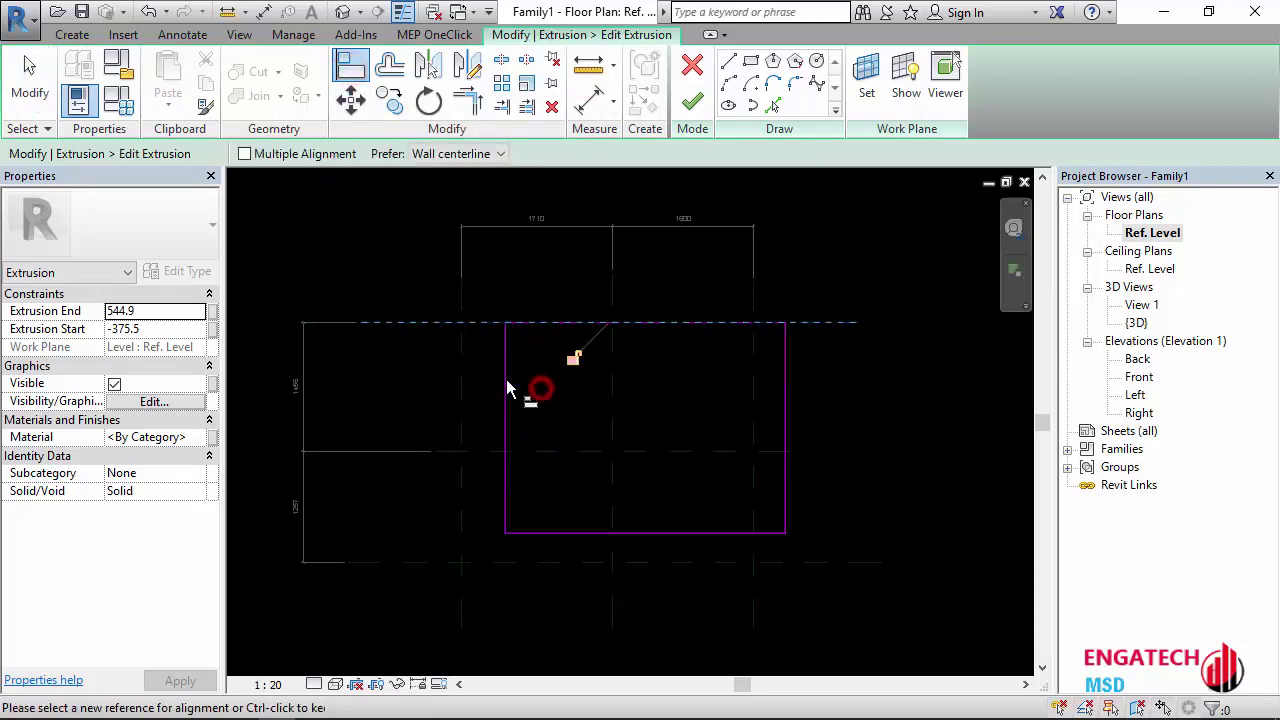
pyautogui.click(463, 368)
pyautogui.click(507, 377)
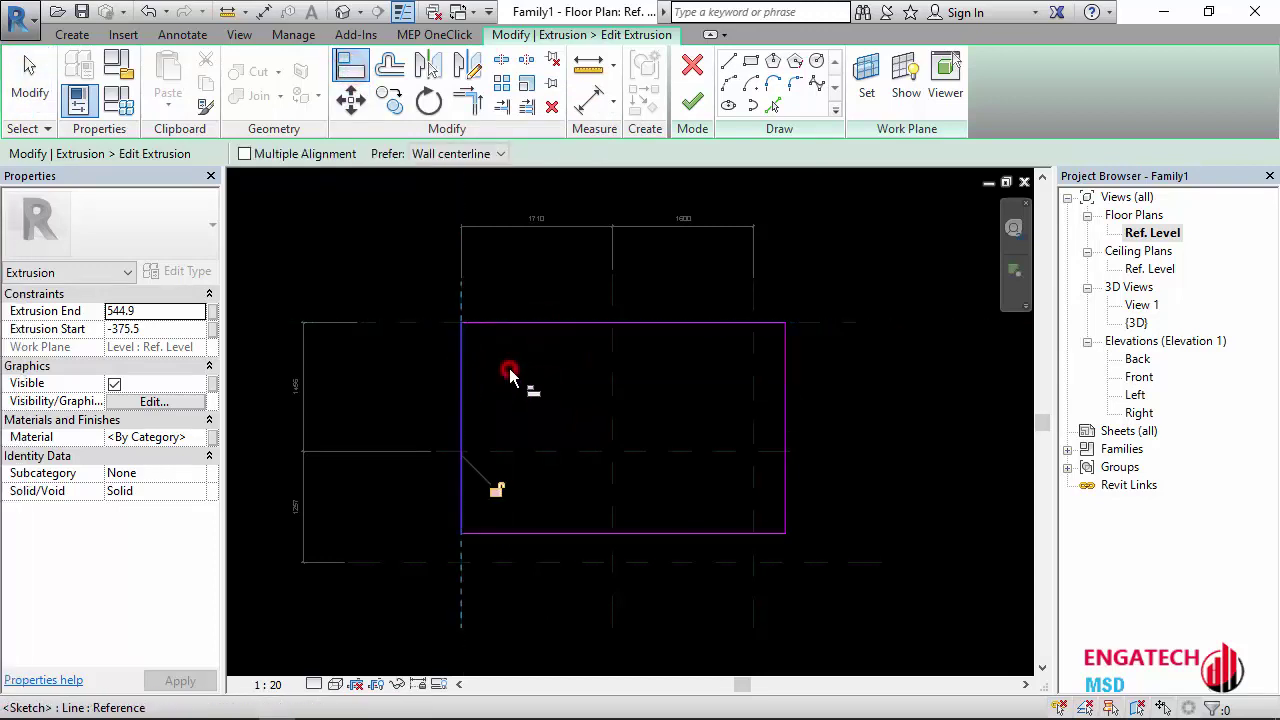
pyautogui.click(514, 562)
pyautogui.click(527, 533)
pyautogui.click(752, 598)
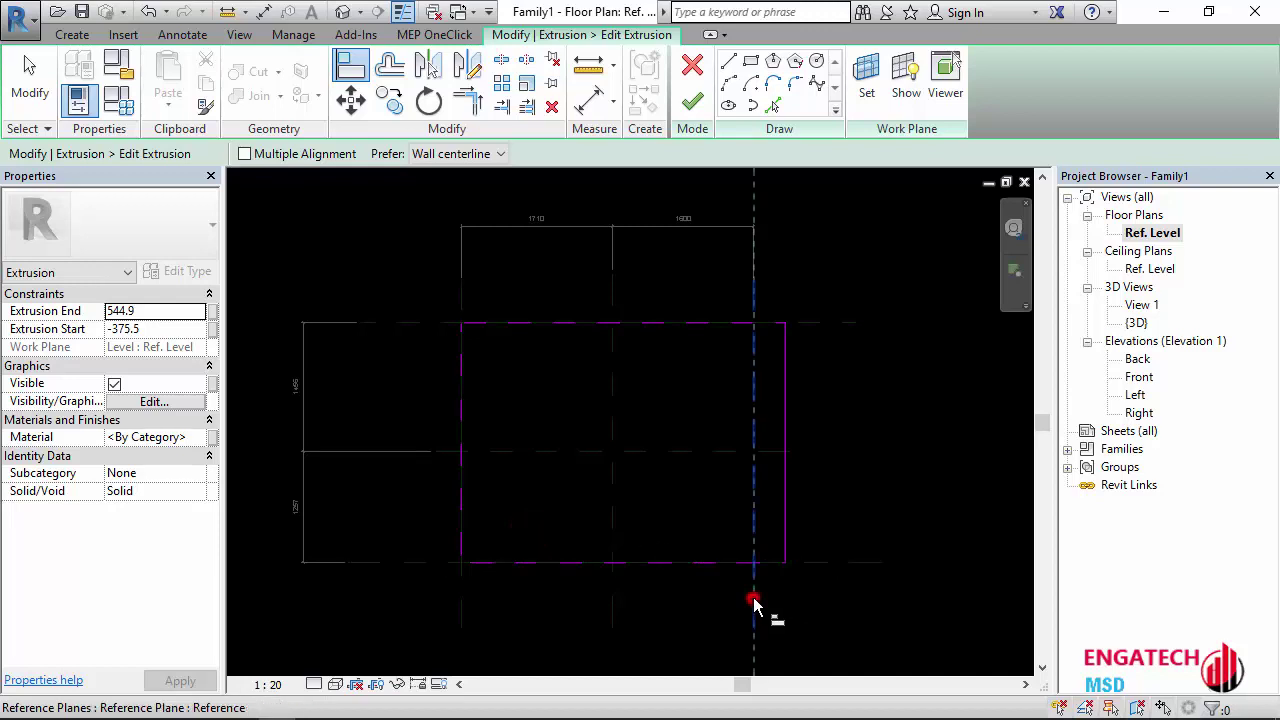
pyautogui.click(786, 512)
pyautogui.scroll(-2, 640, 584)
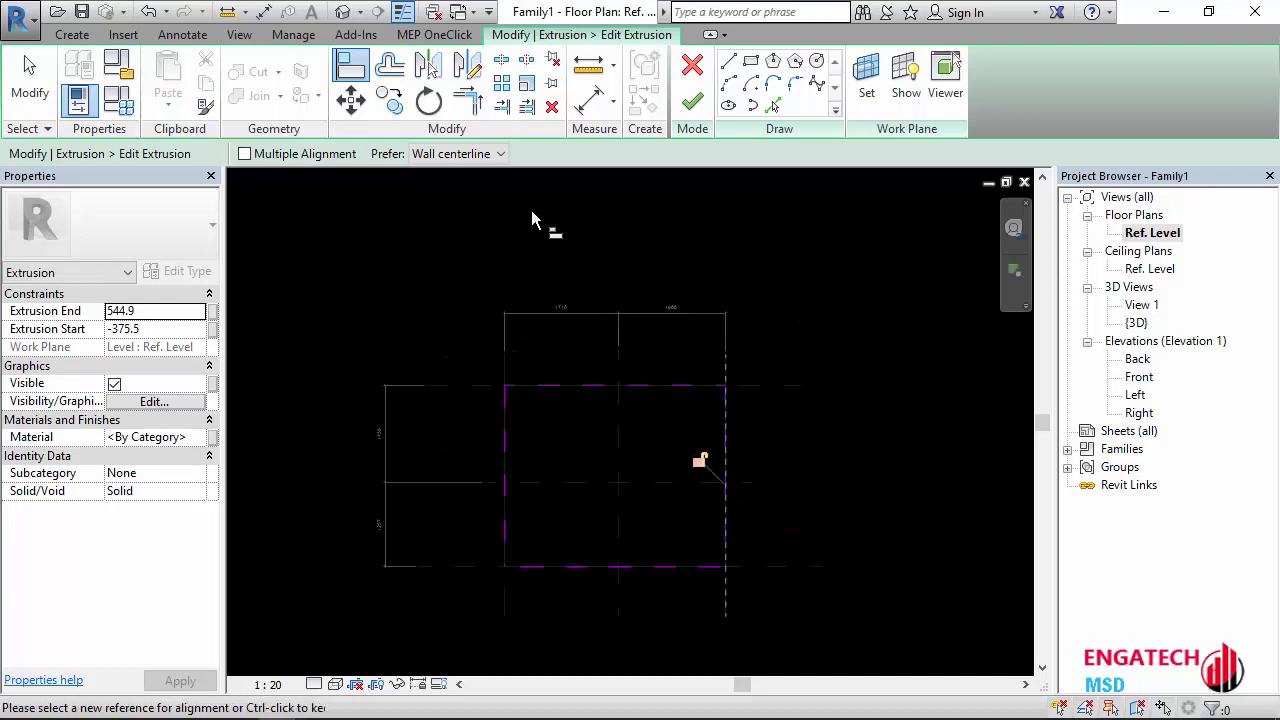
# Step: Finish the extrusion, check it in the 3D view, and return to the Ref. Level plan
pyautogui.click(695, 108)
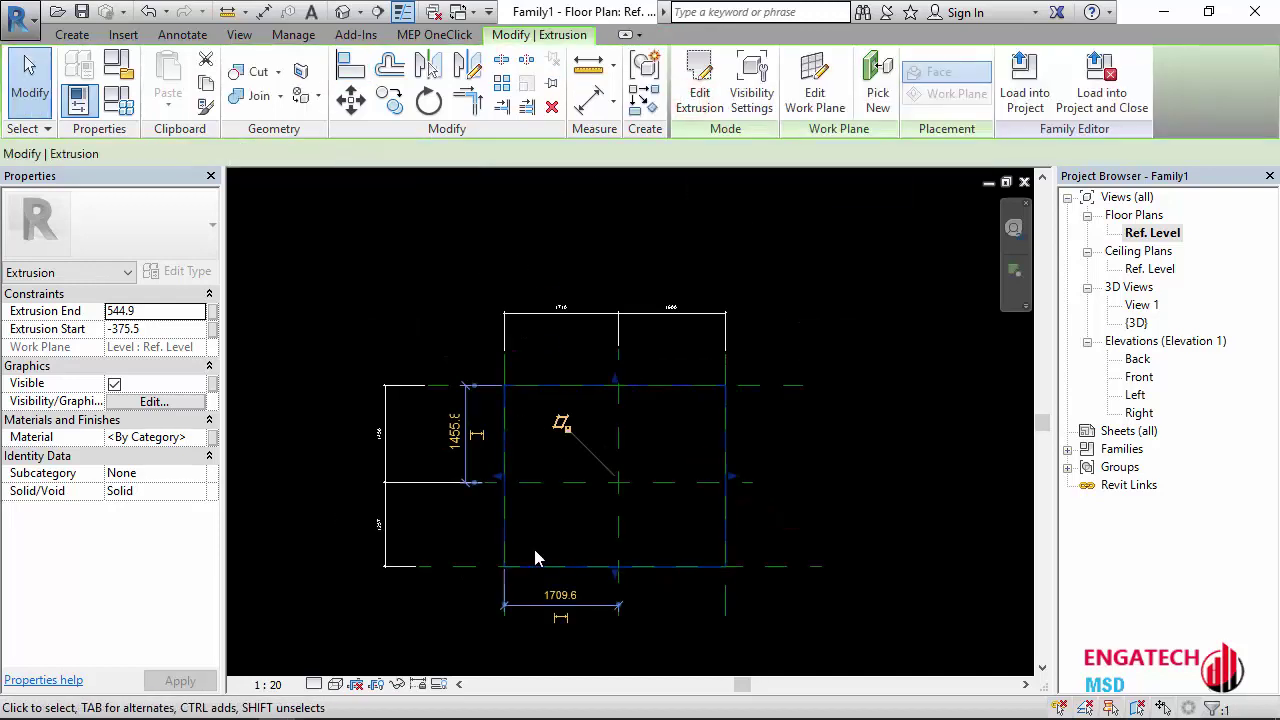
pyautogui.click(442, 527)
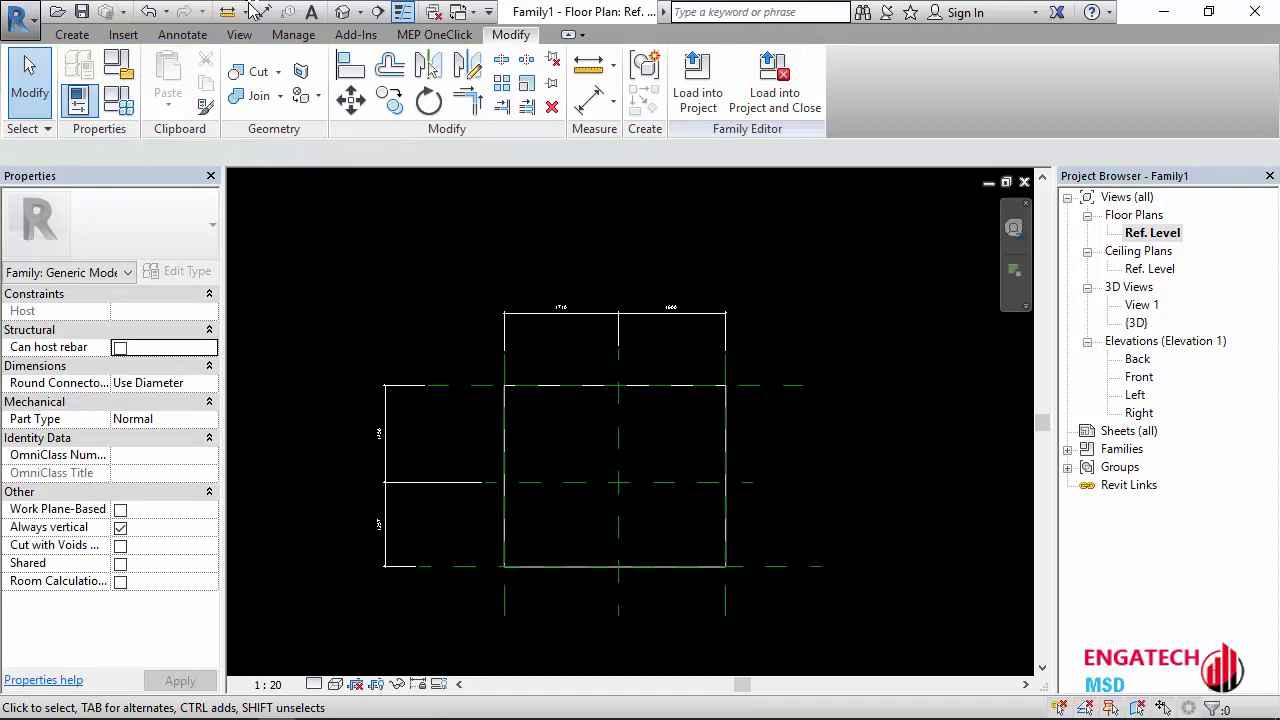
pyautogui.click(343, 13)
pyautogui.scroll(-2, 603, 505)
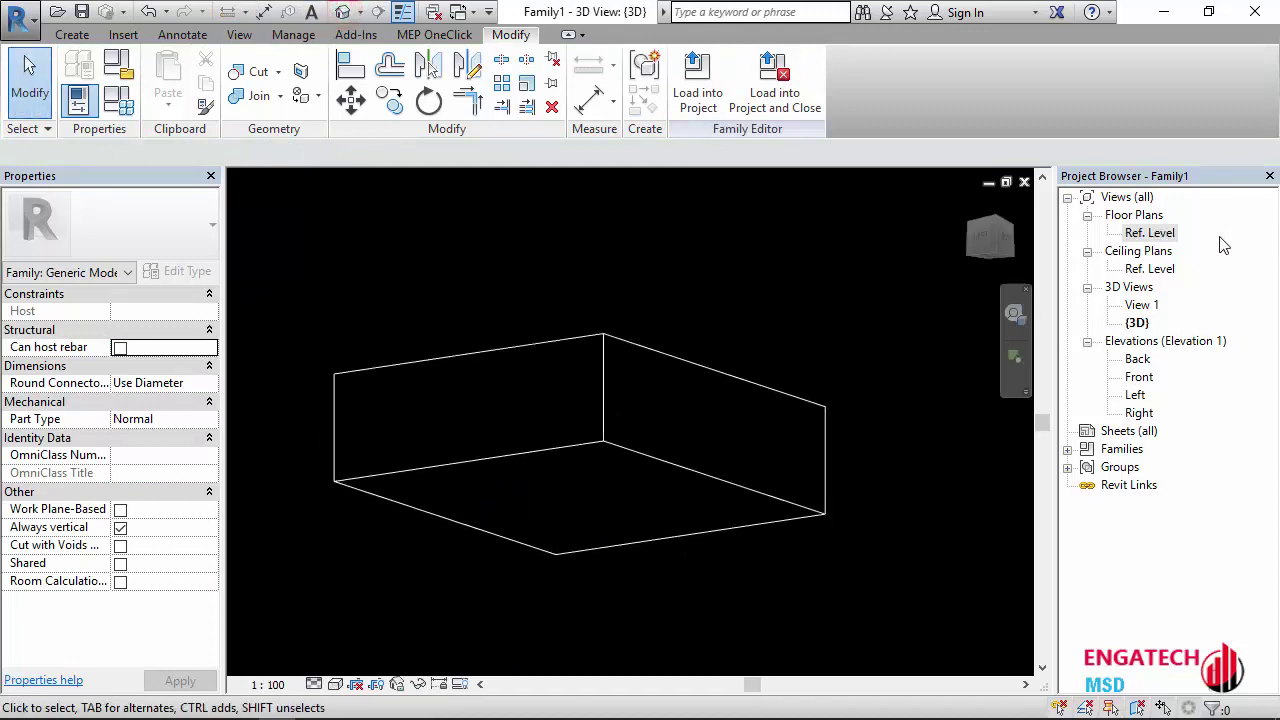
pyautogui.doubleClick(1160, 233)
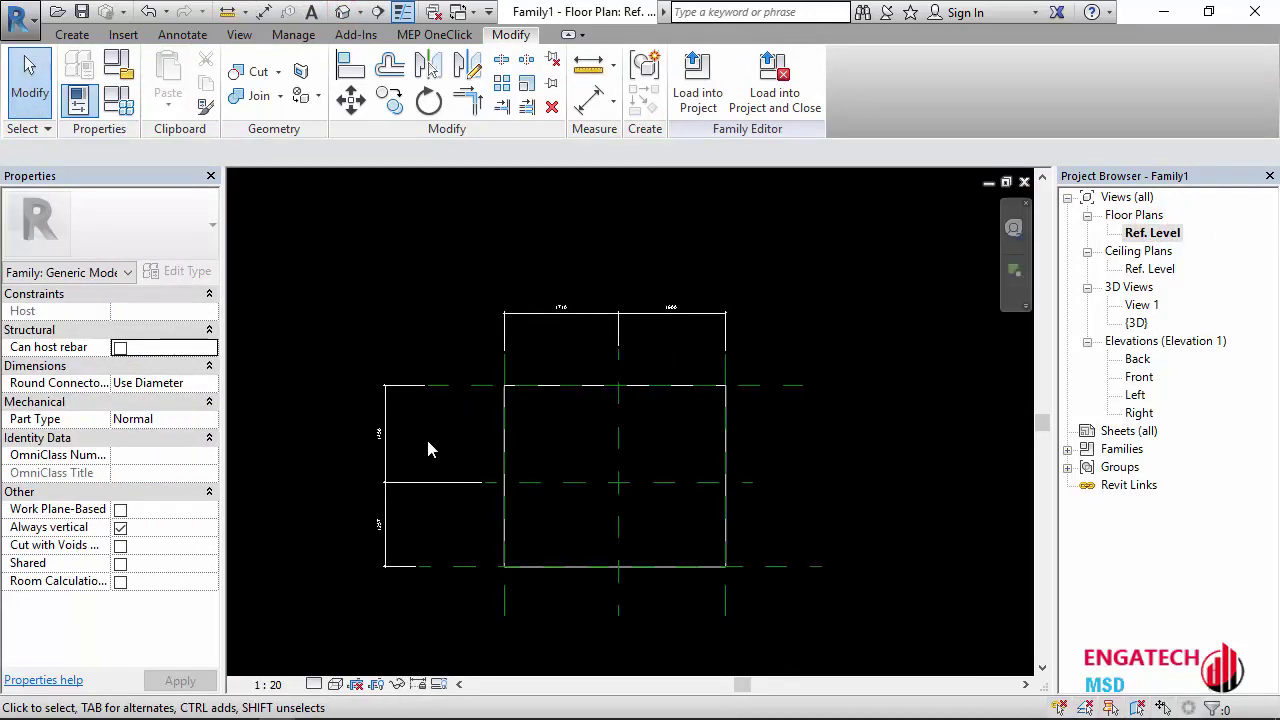
pyautogui.scroll(1, 428, 450)
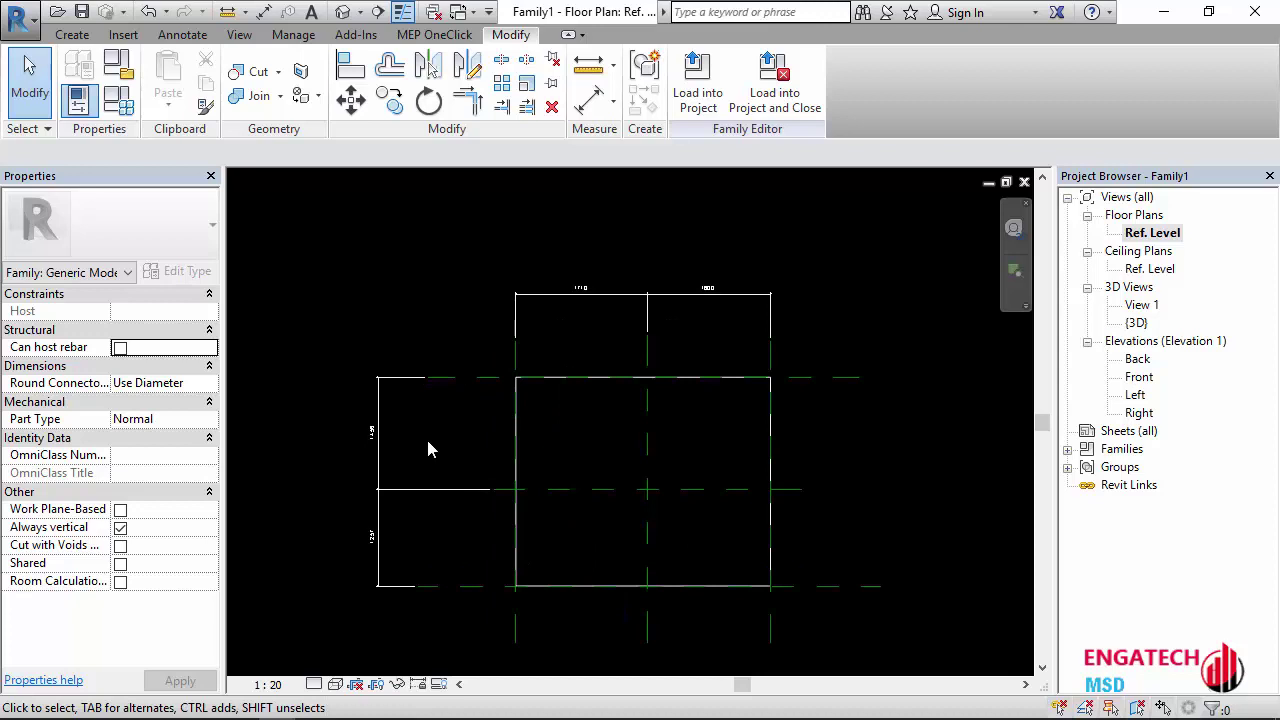
# Step: Label the 1709.6 and 1600 dimensions with new type parameters A and B
pyautogui.click(616, 292)
pyautogui.click(620, 385)
pyautogui.click(618, 294)
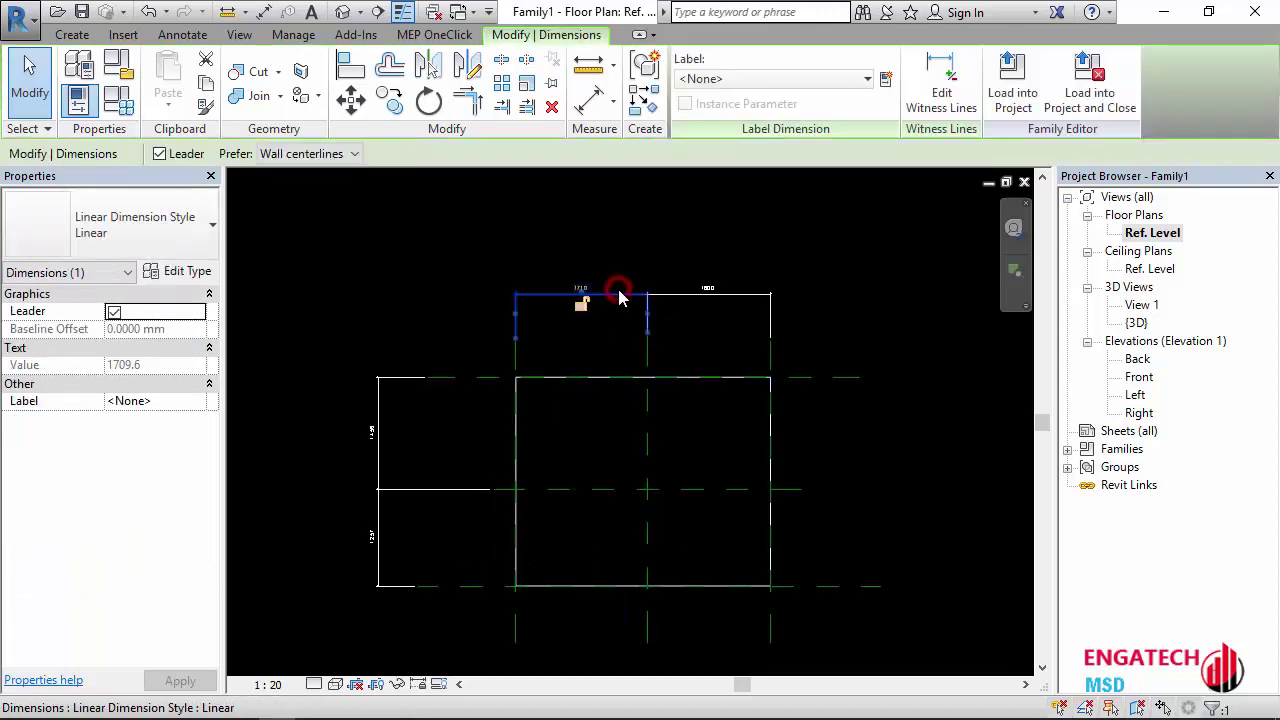
pyautogui.click(887, 82)
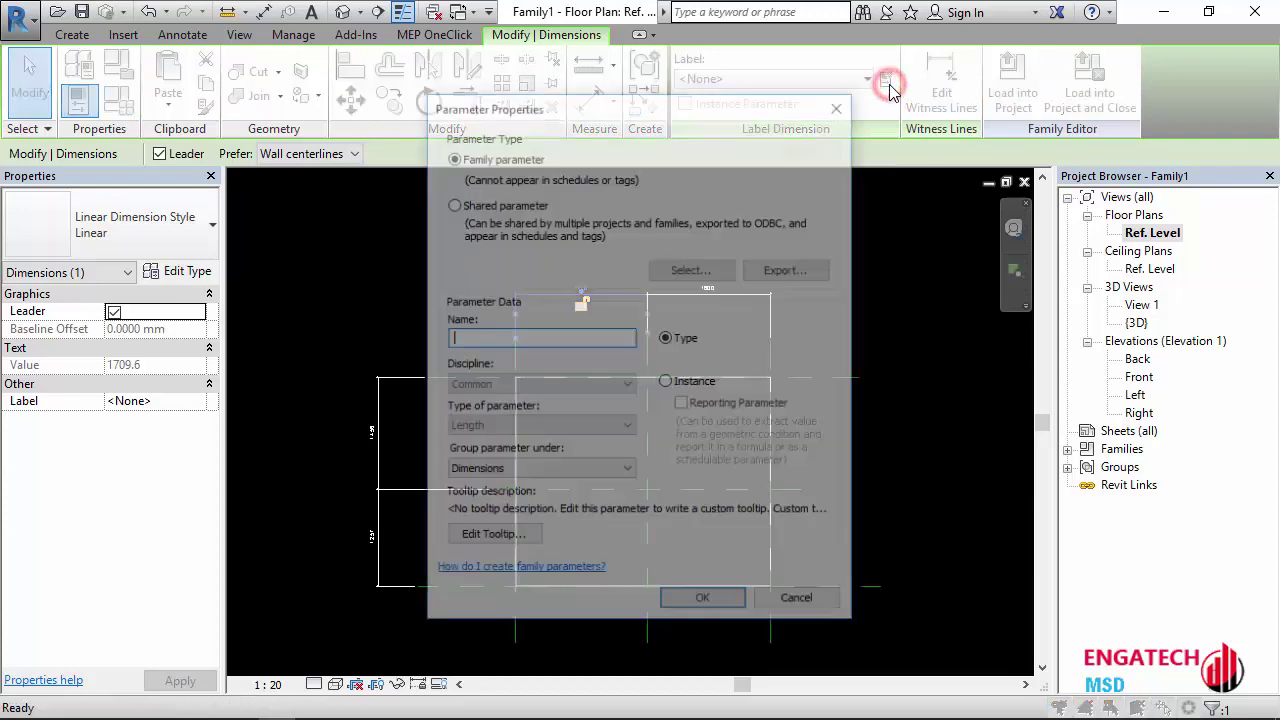
pyautogui.click(702, 603)
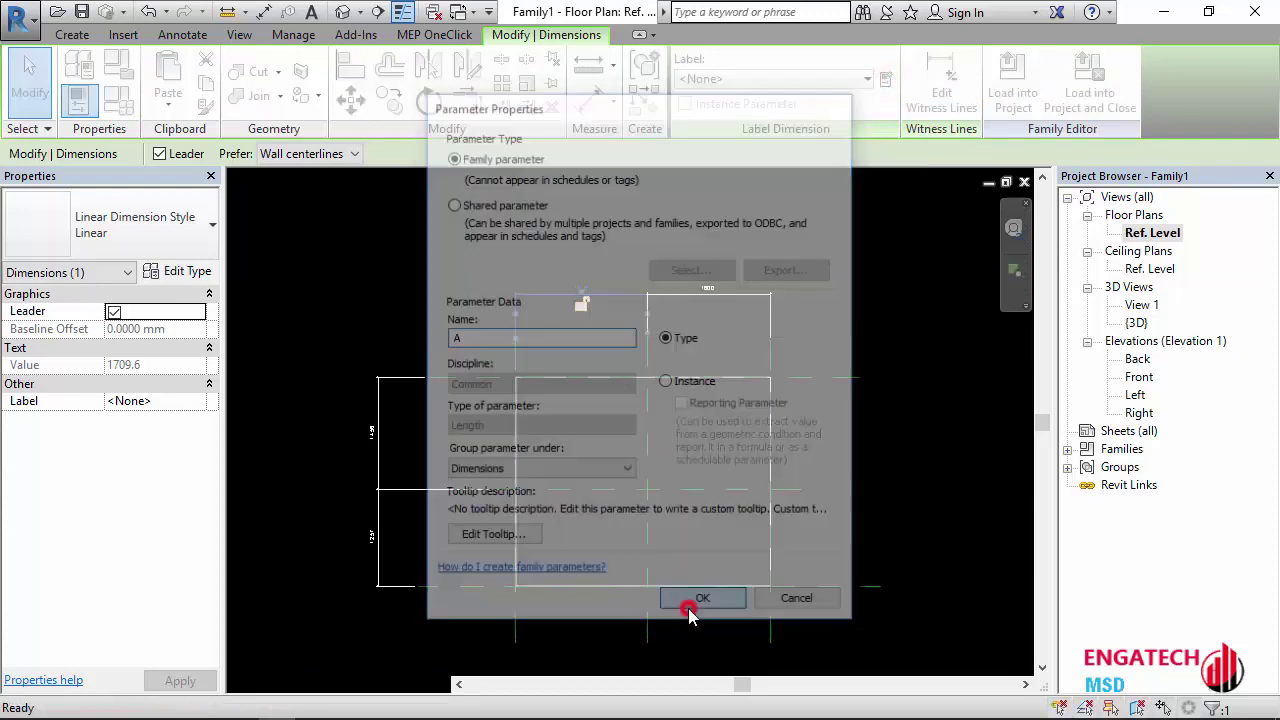
pyautogui.click(769, 306)
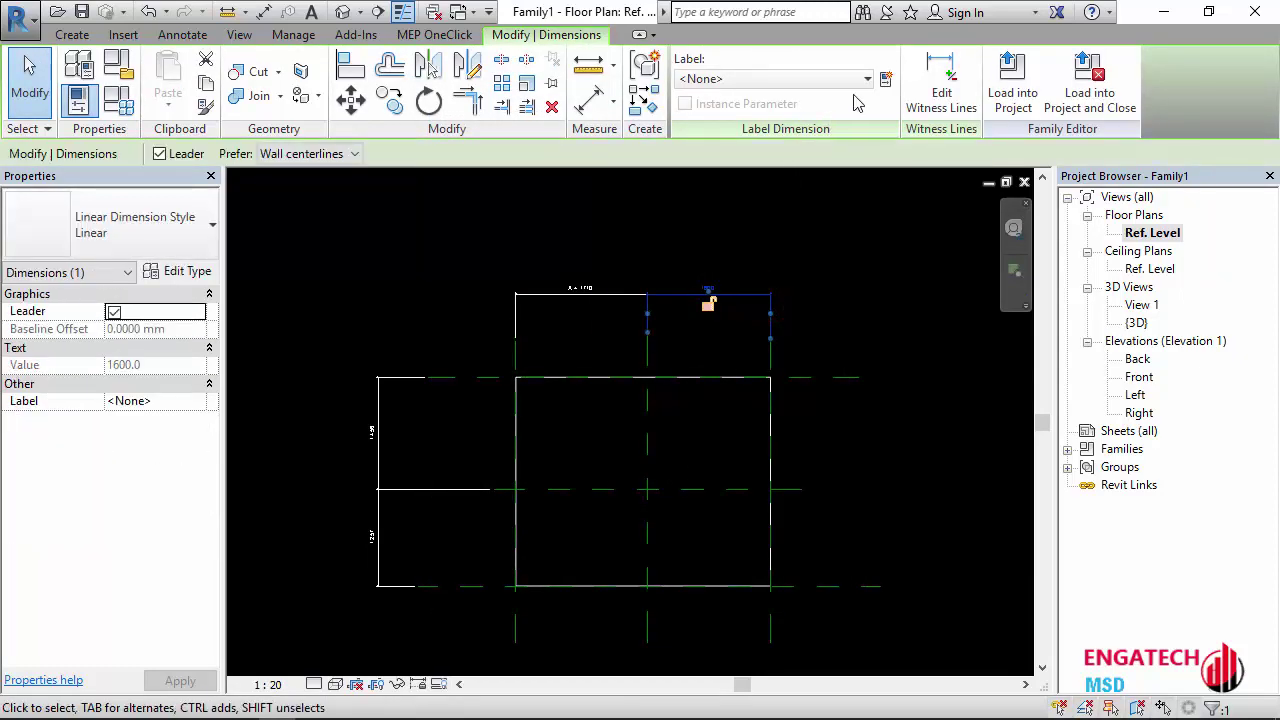
pyautogui.click(886, 82)
pyautogui.write('B')
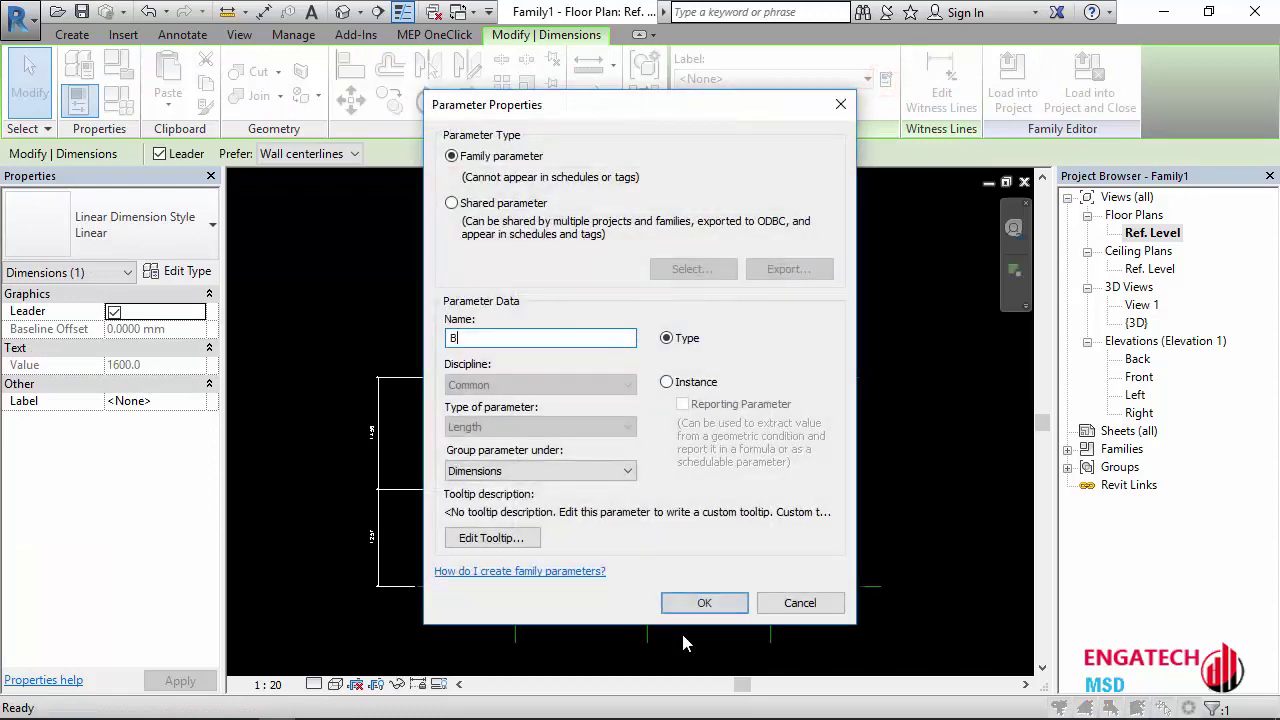
pyautogui.click(702, 605)
# Step: Label the 1455.8 and 1256.7 dimensions as parameters C and D, then open Family Types
pyautogui.click(372, 396)
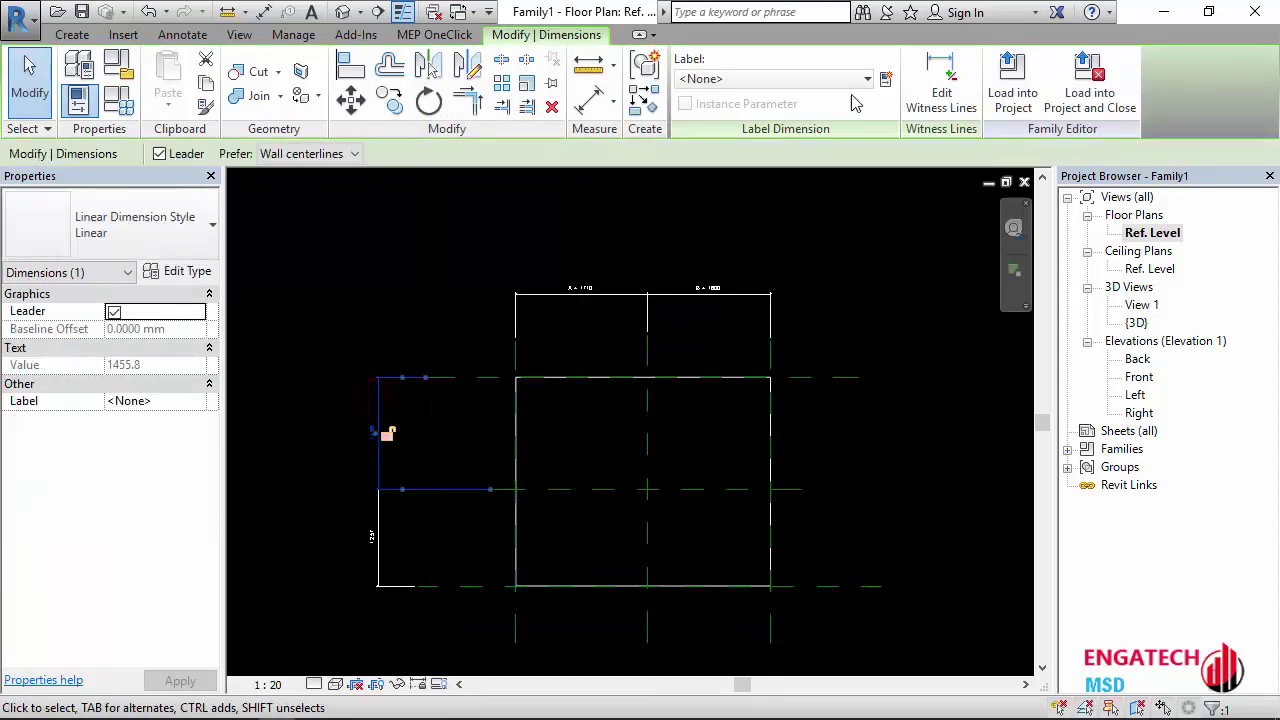
pyautogui.click(886, 80)
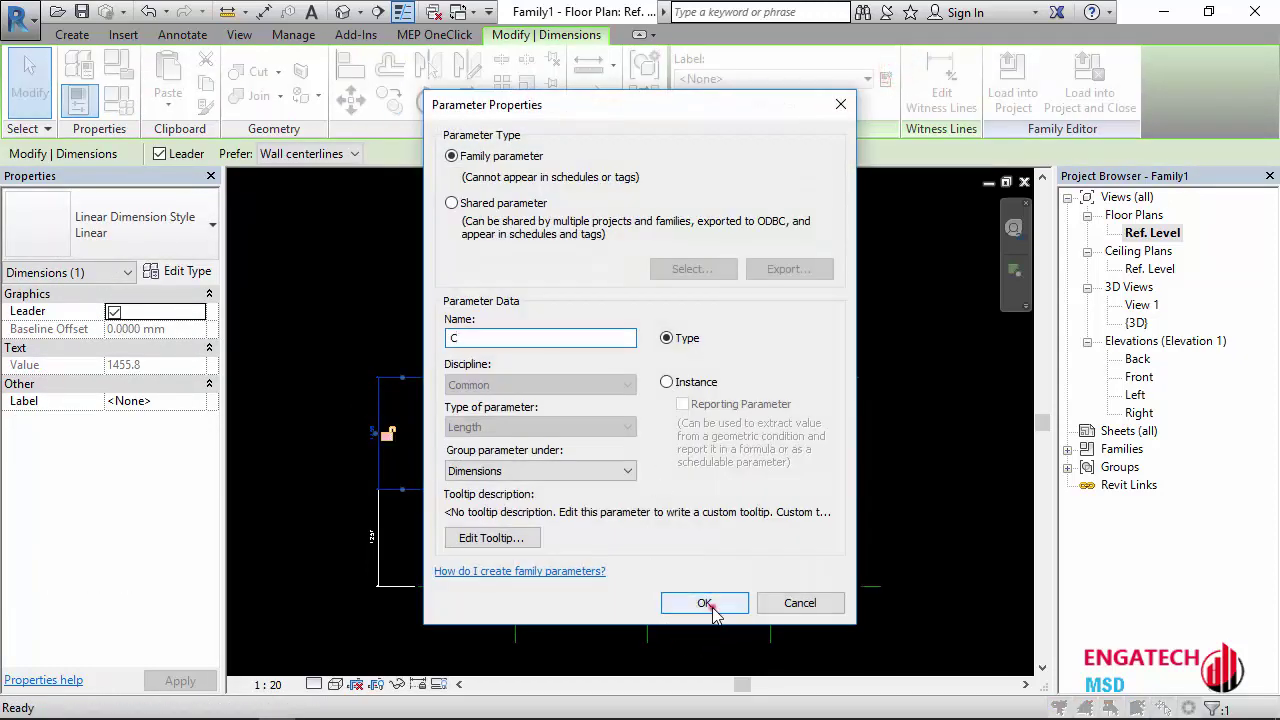
pyautogui.click(677, 603)
pyautogui.click(398, 585)
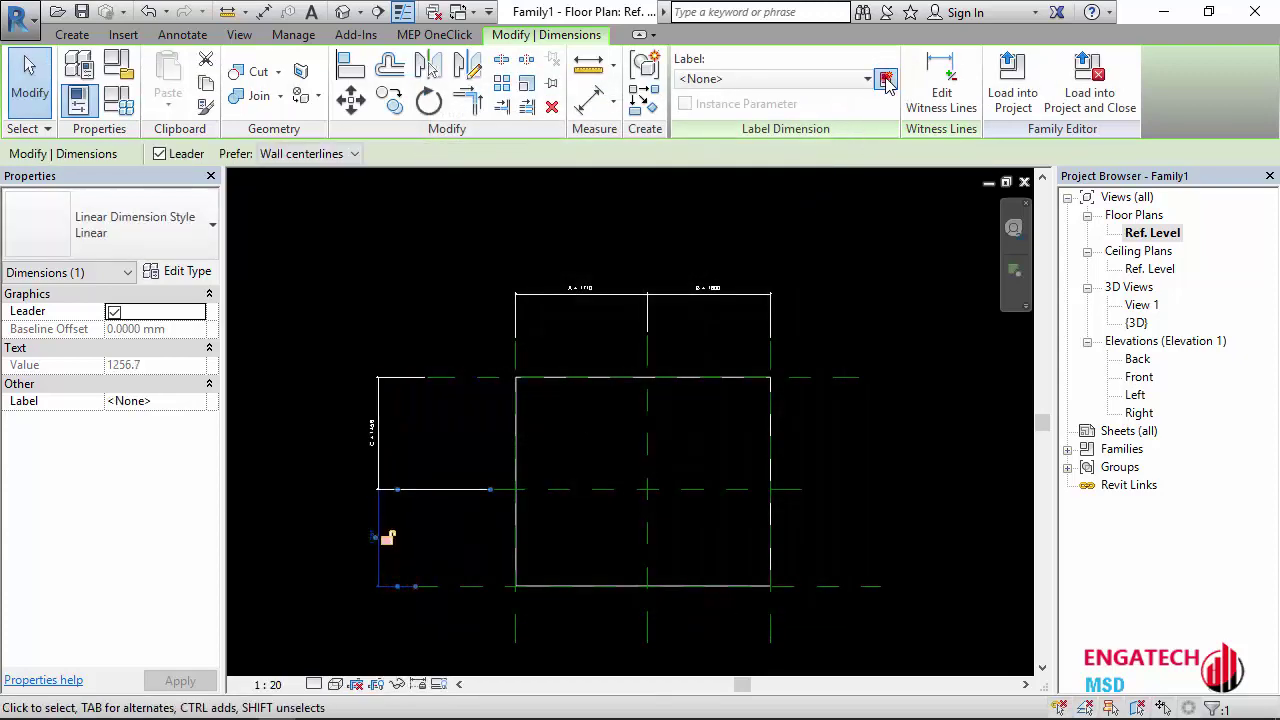
pyautogui.click(886, 80)
pyautogui.write('D')
pyautogui.click(690, 604)
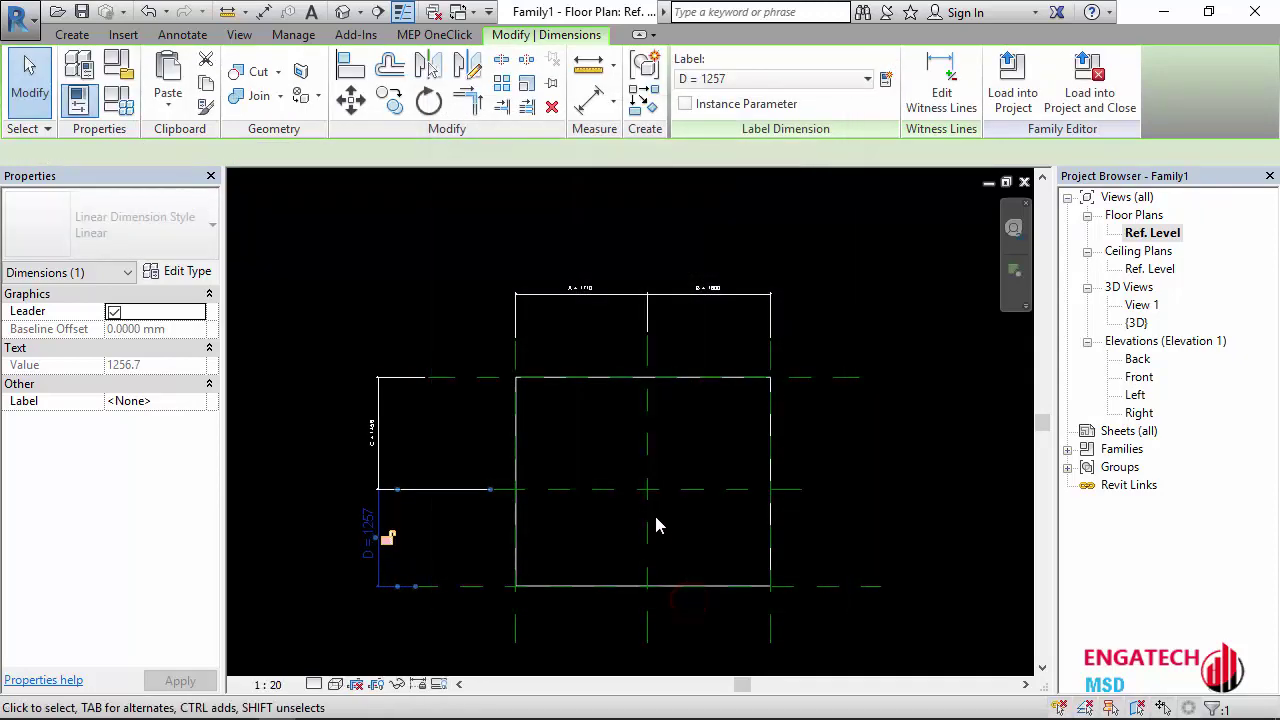
pyautogui.click(501, 370)
pyautogui.click(114, 100)
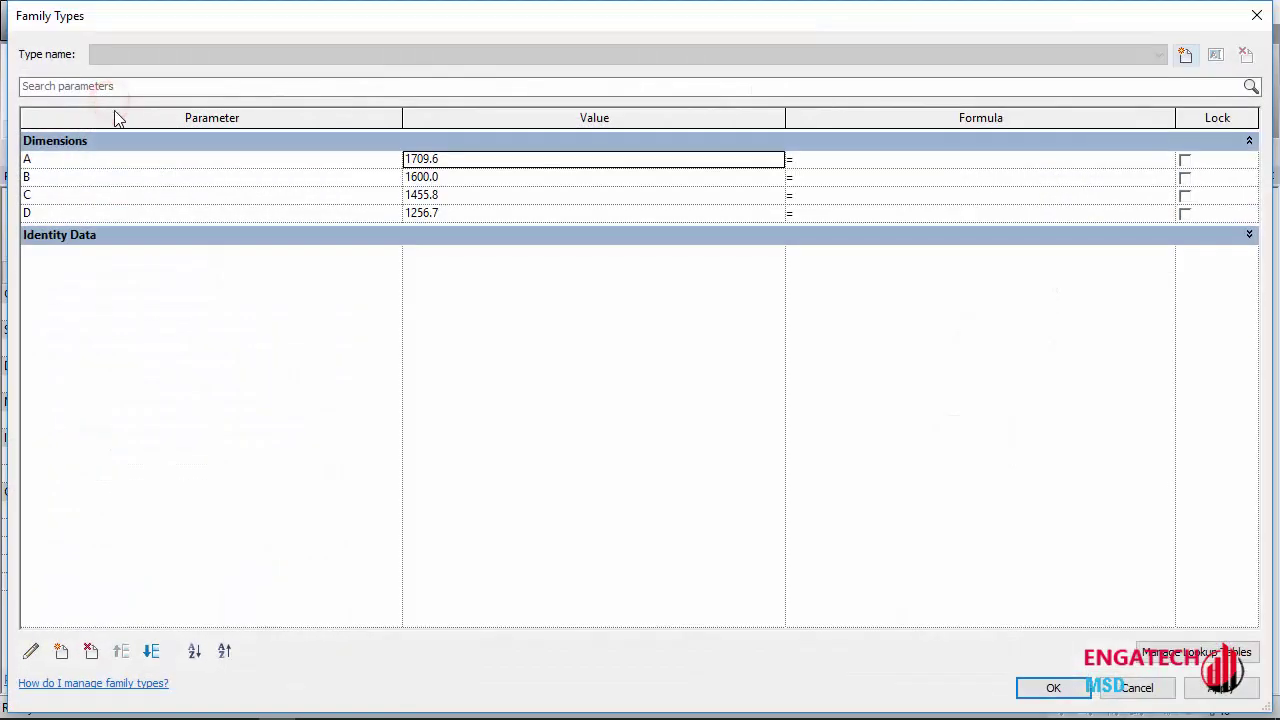
# Step: Set parameters A and B to 1500 and C and D to 1200, then apply
pyautogui.click(487, 161)
pyautogui.write('1')
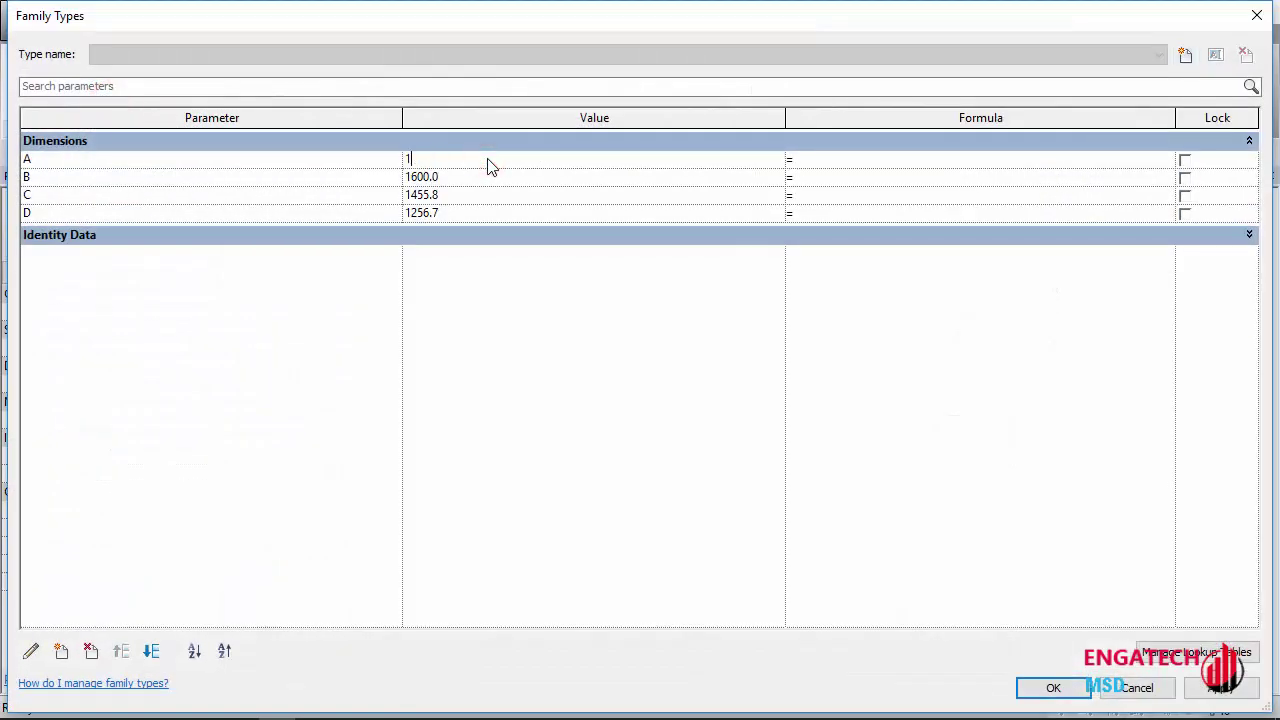
pyautogui.click(484, 180)
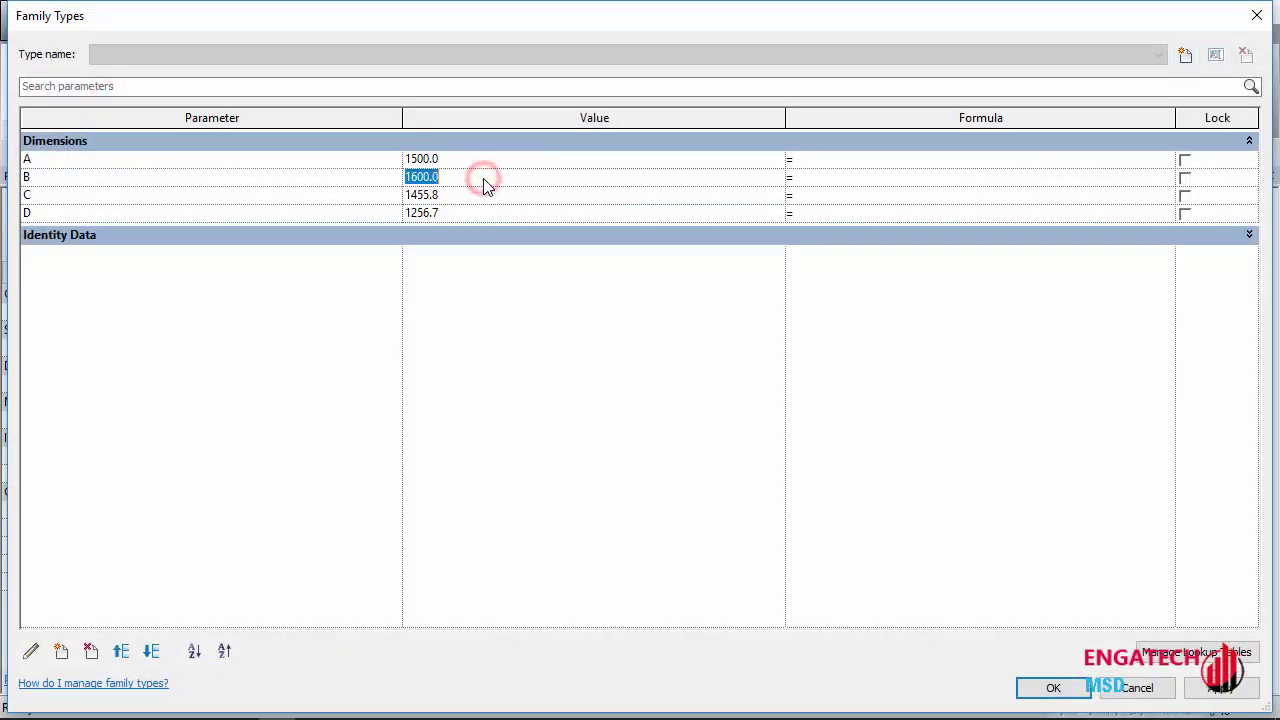
pyautogui.write('1500')
pyautogui.click(481, 197)
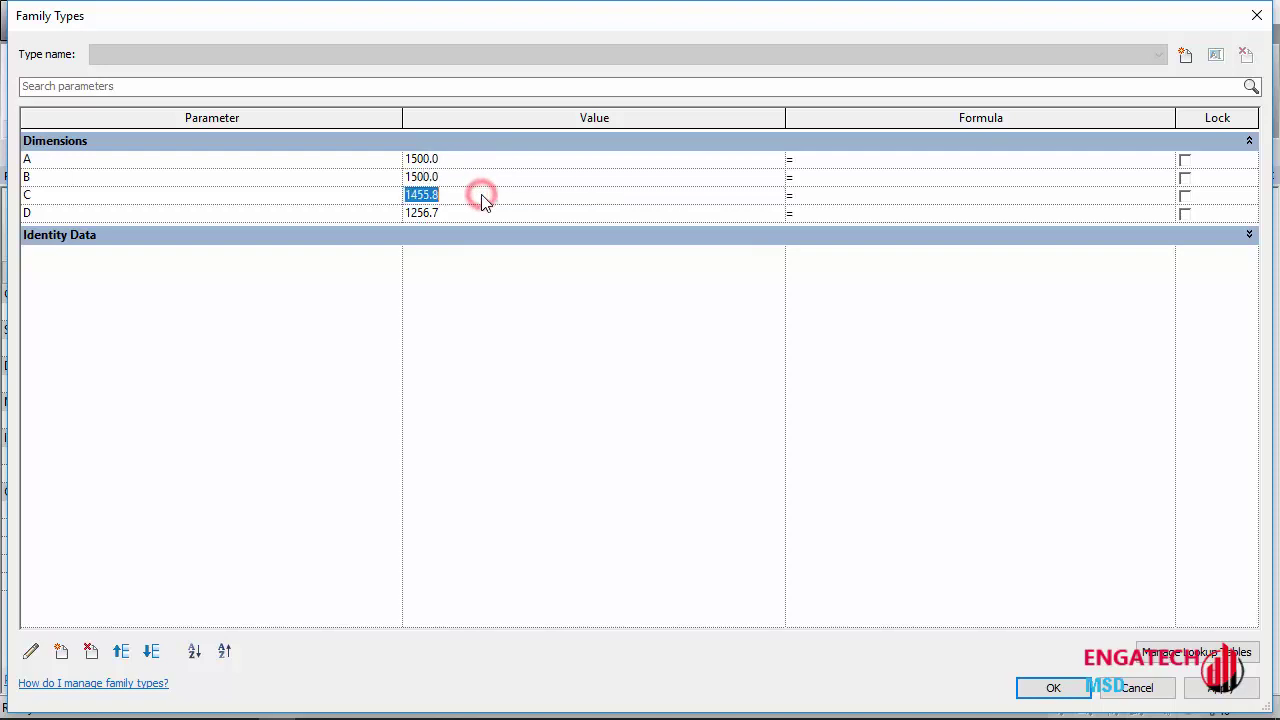
pyautogui.write('120')
pyautogui.click(481, 213)
pyautogui.write('1')
pyautogui.write('200')
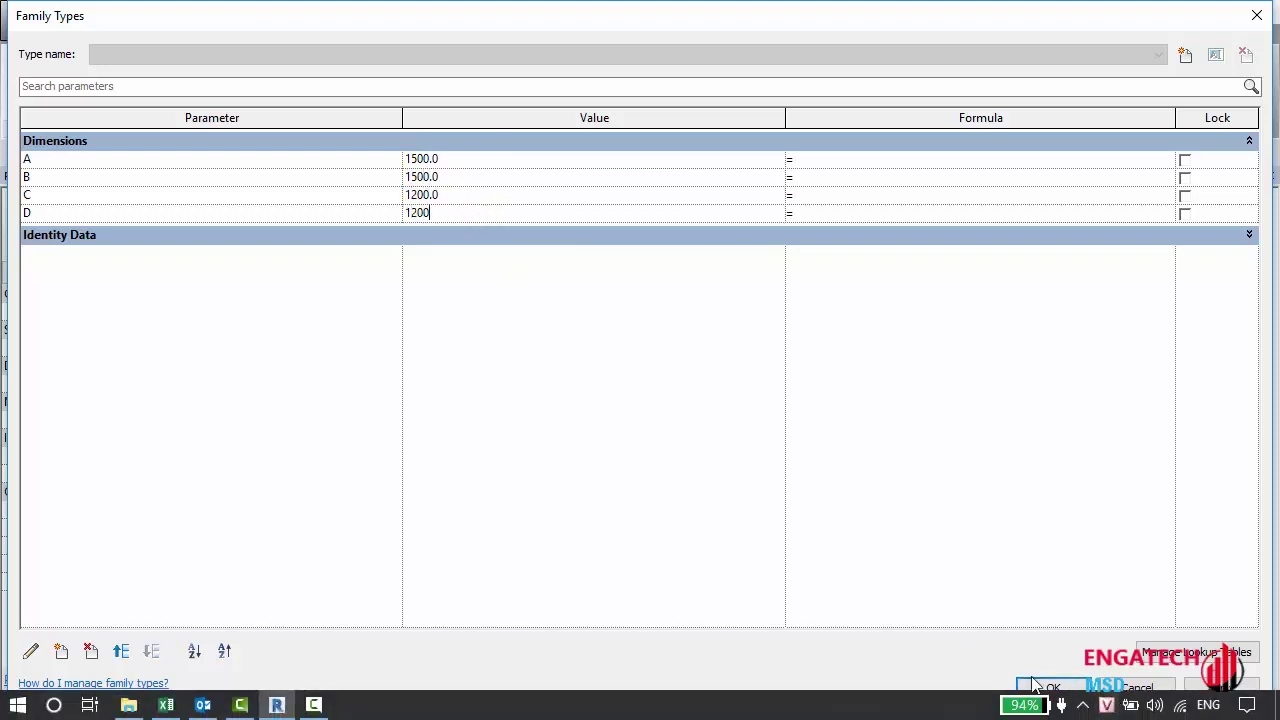
pyautogui.click(1045, 688)
# Step: Frame the whole box in the Ref. Level plan and select the box extrusion
pyautogui.scroll(2, 450, 512)
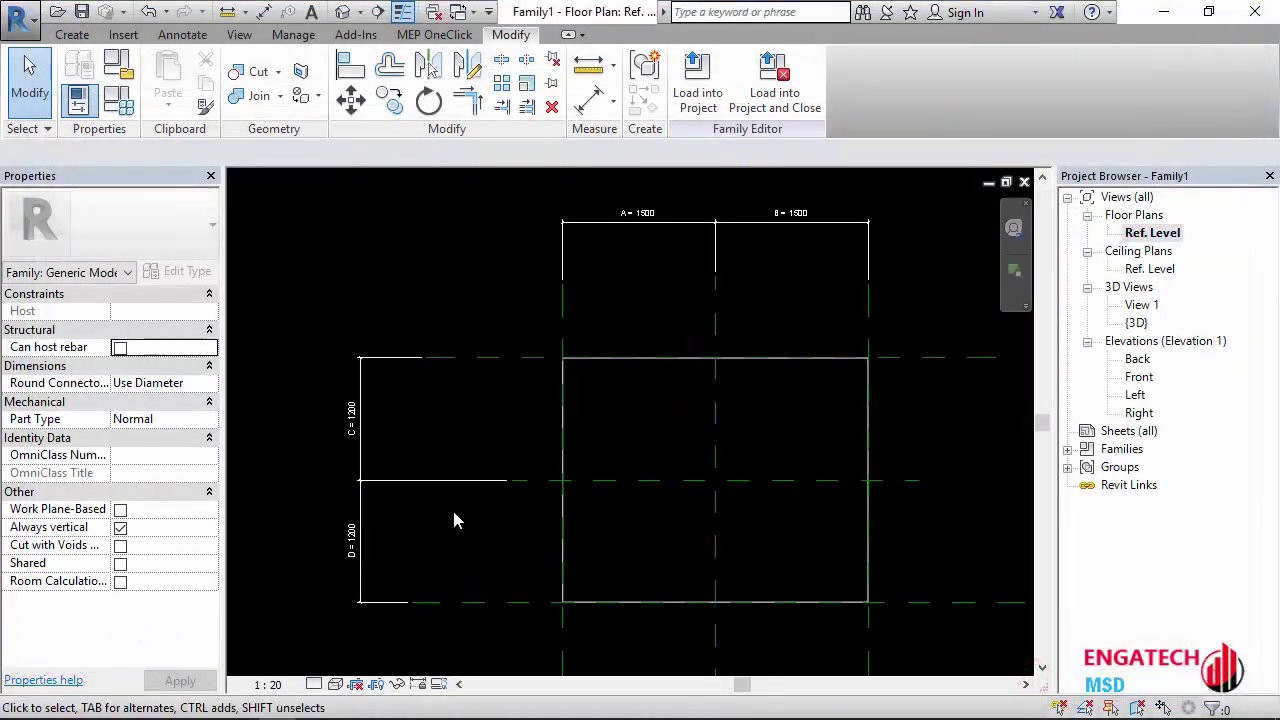
pyautogui.scroll(2, 690, 238)
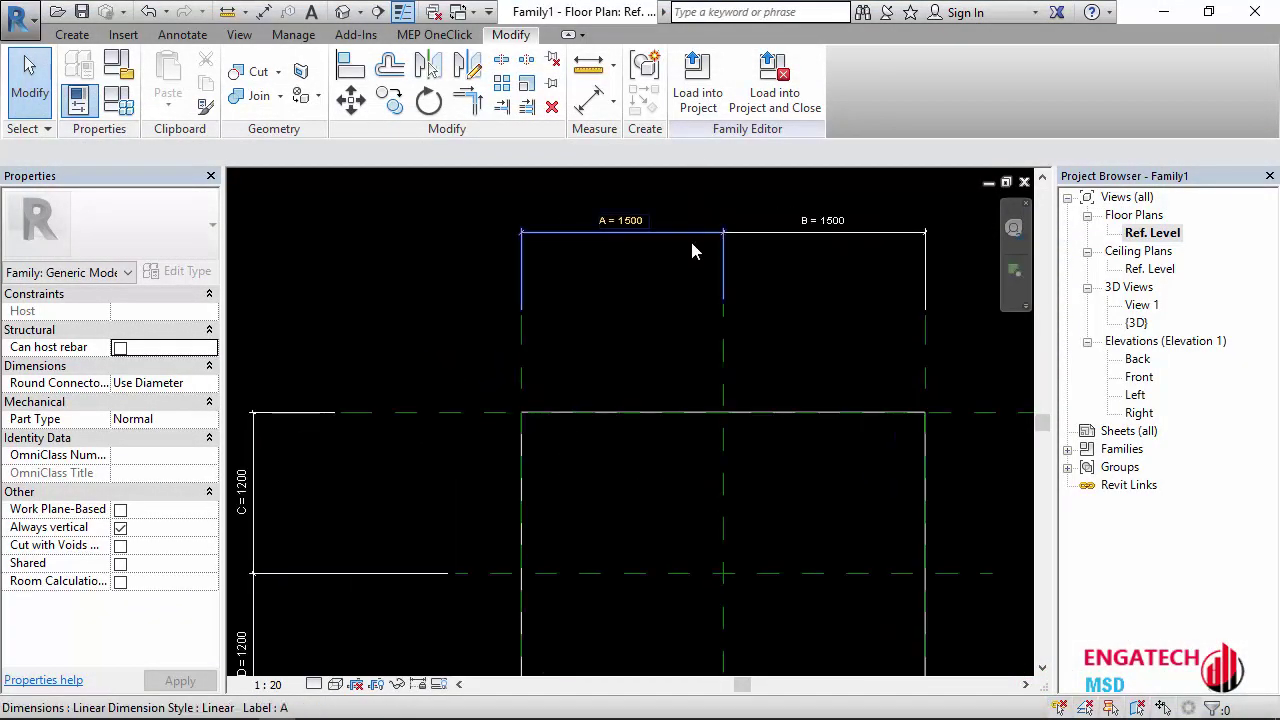
pyautogui.scroll(2, 690, 240)
pyautogui.scroll(-3, 891, 237)
pyautogui.moveTo(577, 435); pyautogui.dragTo(364, 370, button='middle')
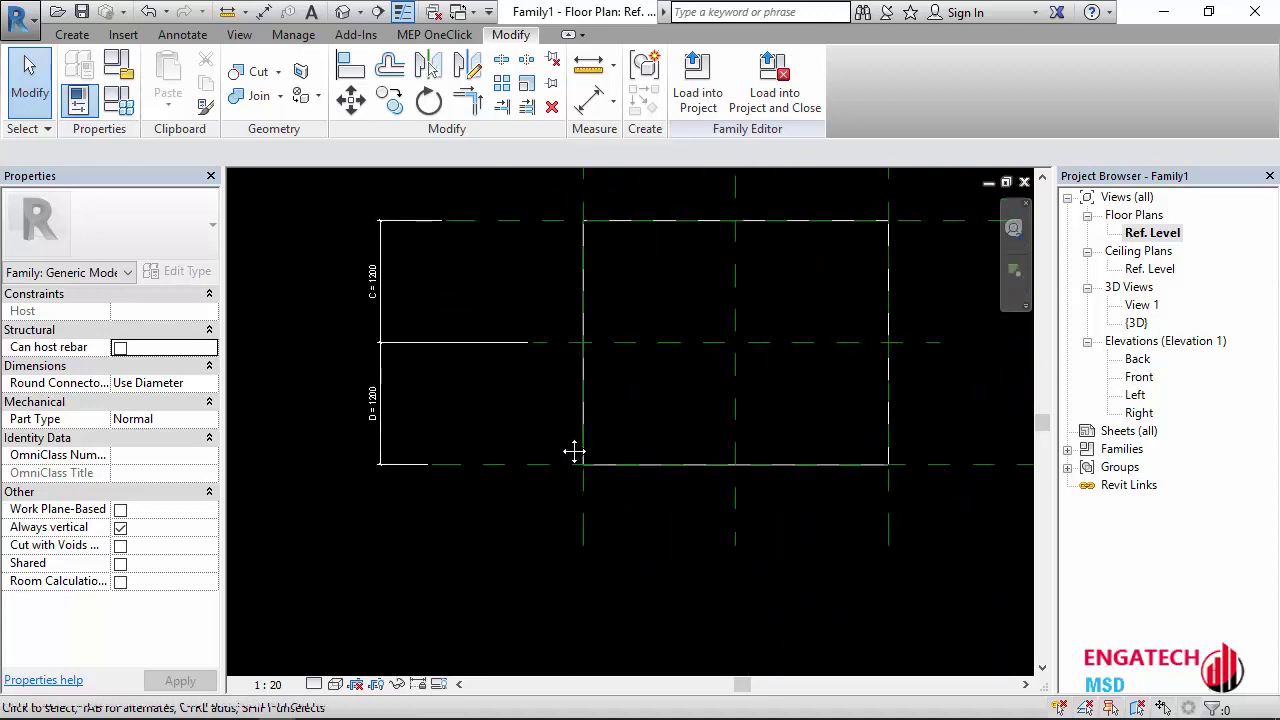
pyautogui.scroll(-1, 571, 451)
pyautogui.moveTo(571, 451); pyautogui.dragTo(442, 524, button='middle')
pyautogui.click(765, 370)
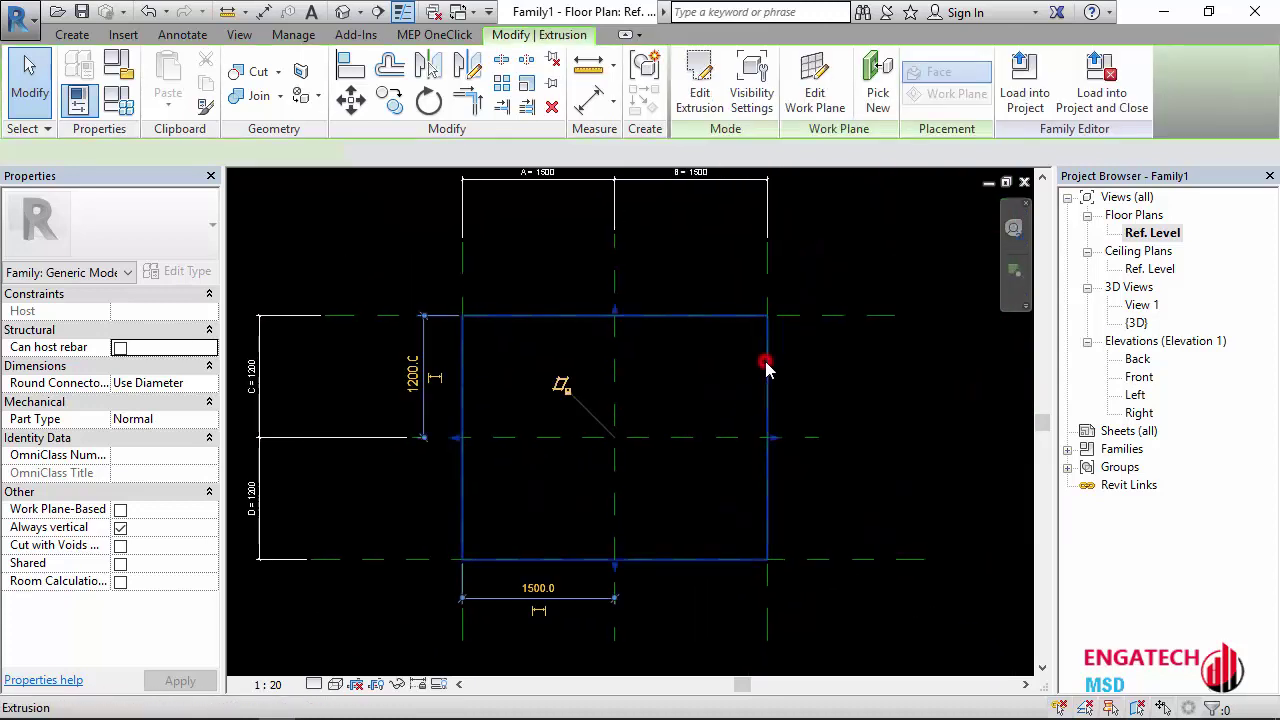
pyautogui.click(680, 398)
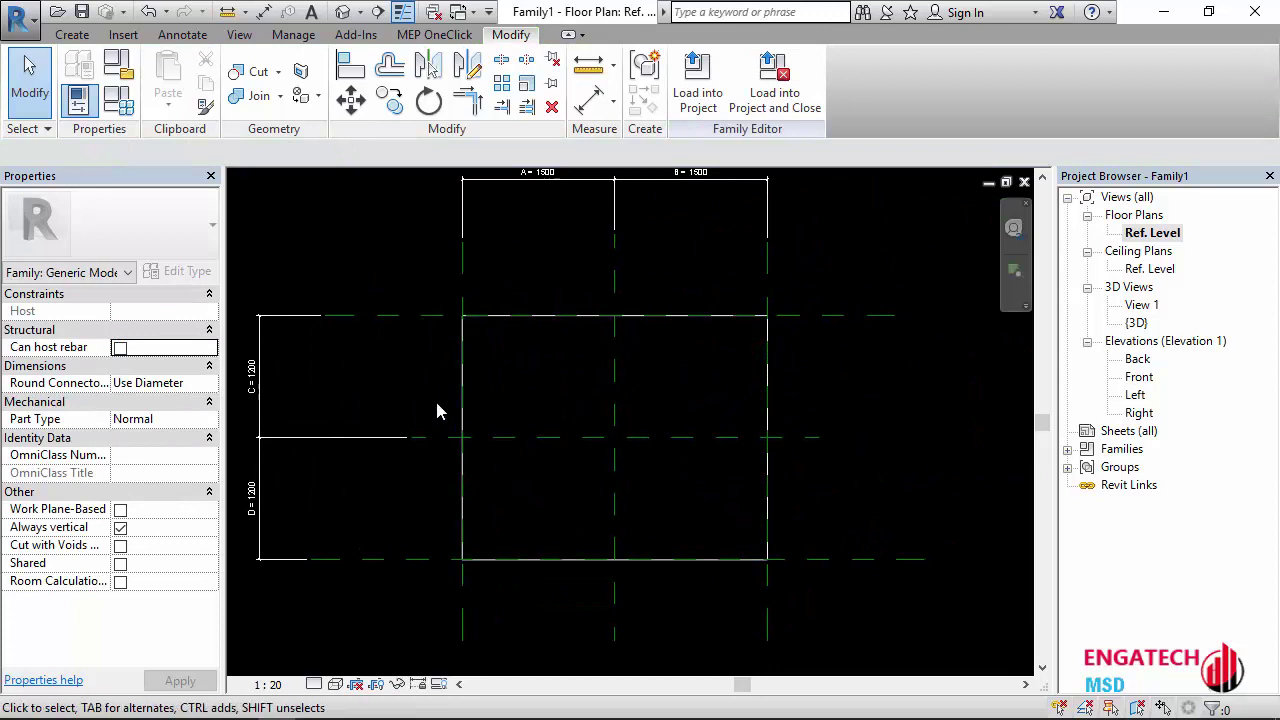
pyautogui.click(706, 318)
pyautogui.click(481, 376)
pyautogui.click(767, 345)
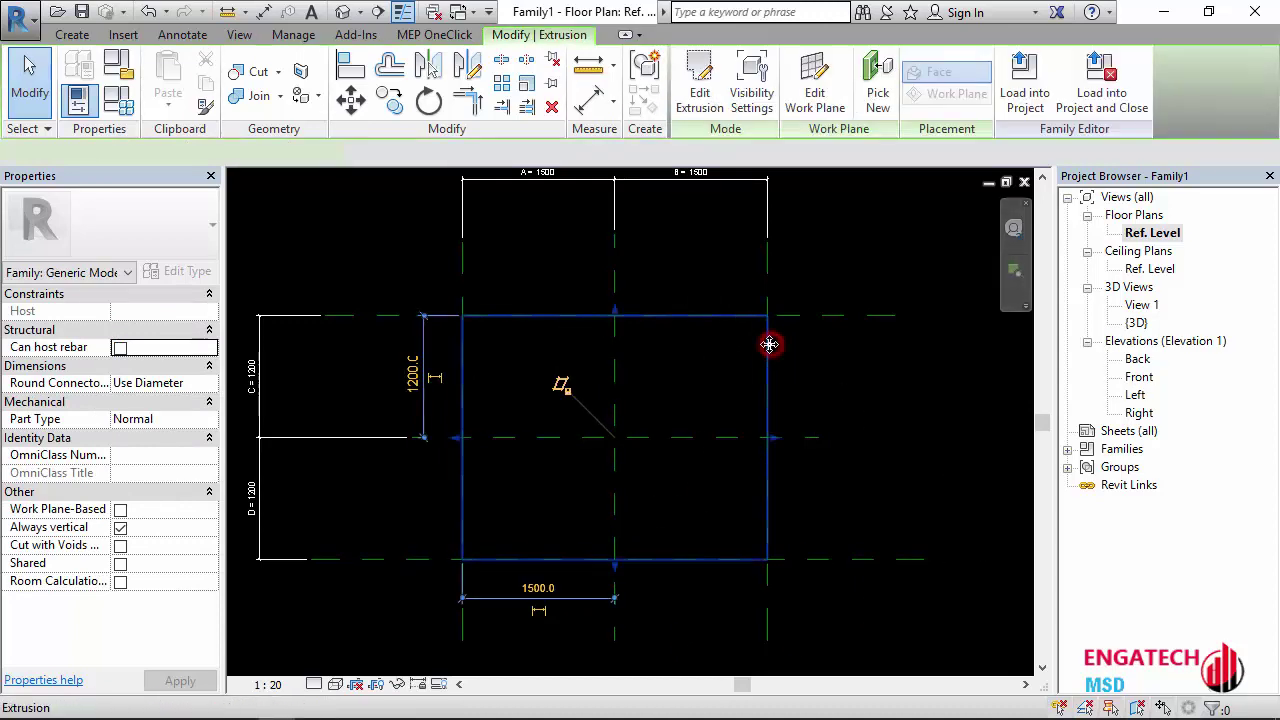
# Step: Open the box extrusion's profile sketch for editing
pyautogui.click(686, 118)
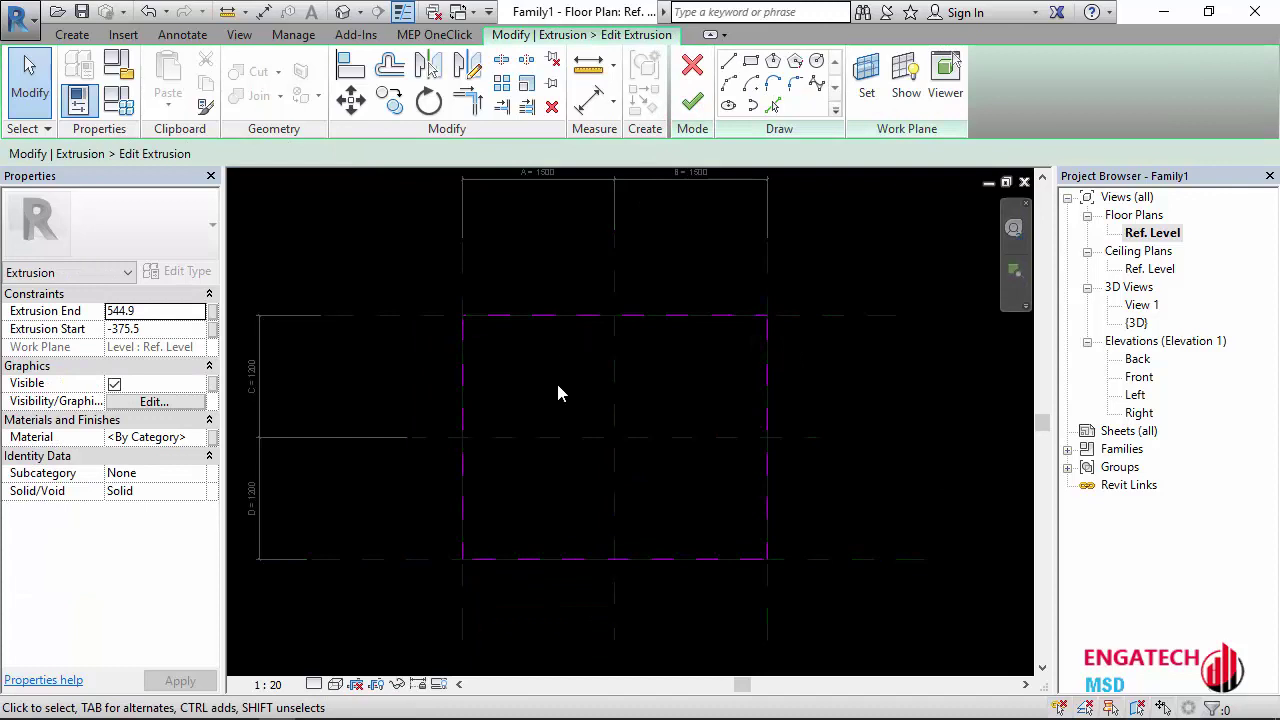
pyautogui.scroll(2, 712, 495)
pyautogui.scroll(-1, 445, 601)
pyautogui.scroll(-1, 464, 581)
pyautogui.scroll(-1, 469, 585)
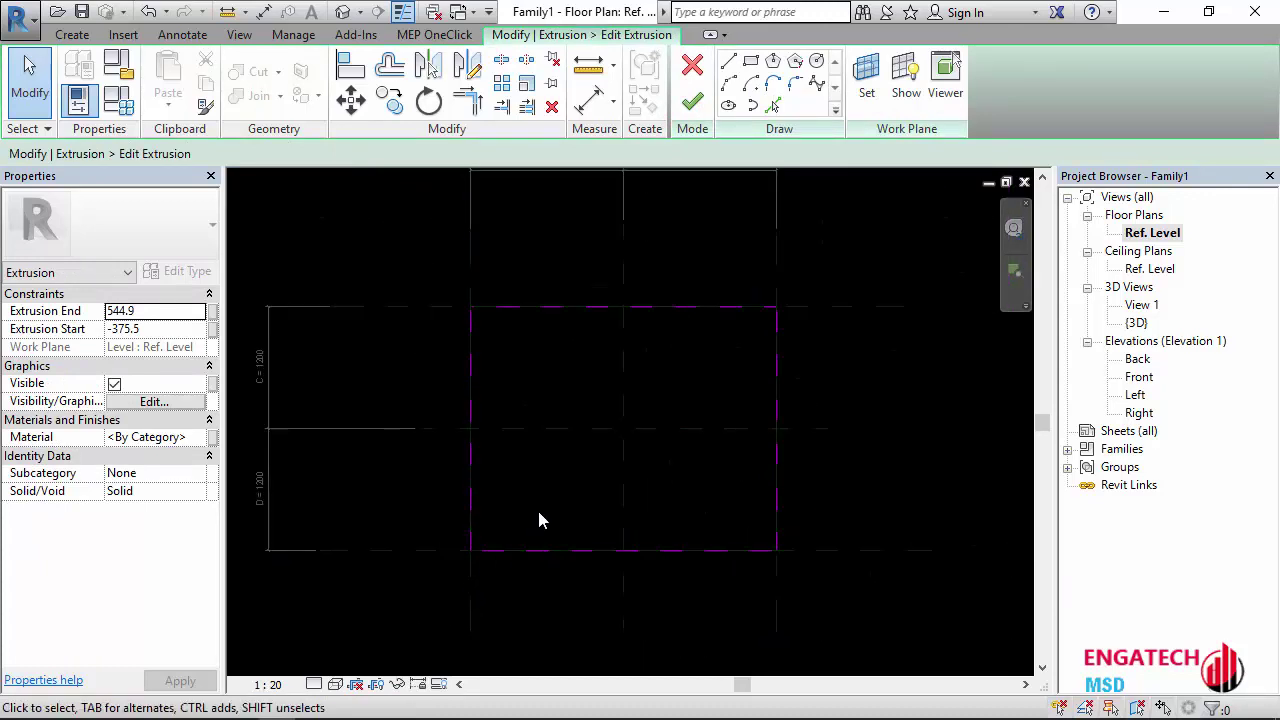
pyautogui.scroll(1, 561, 334)
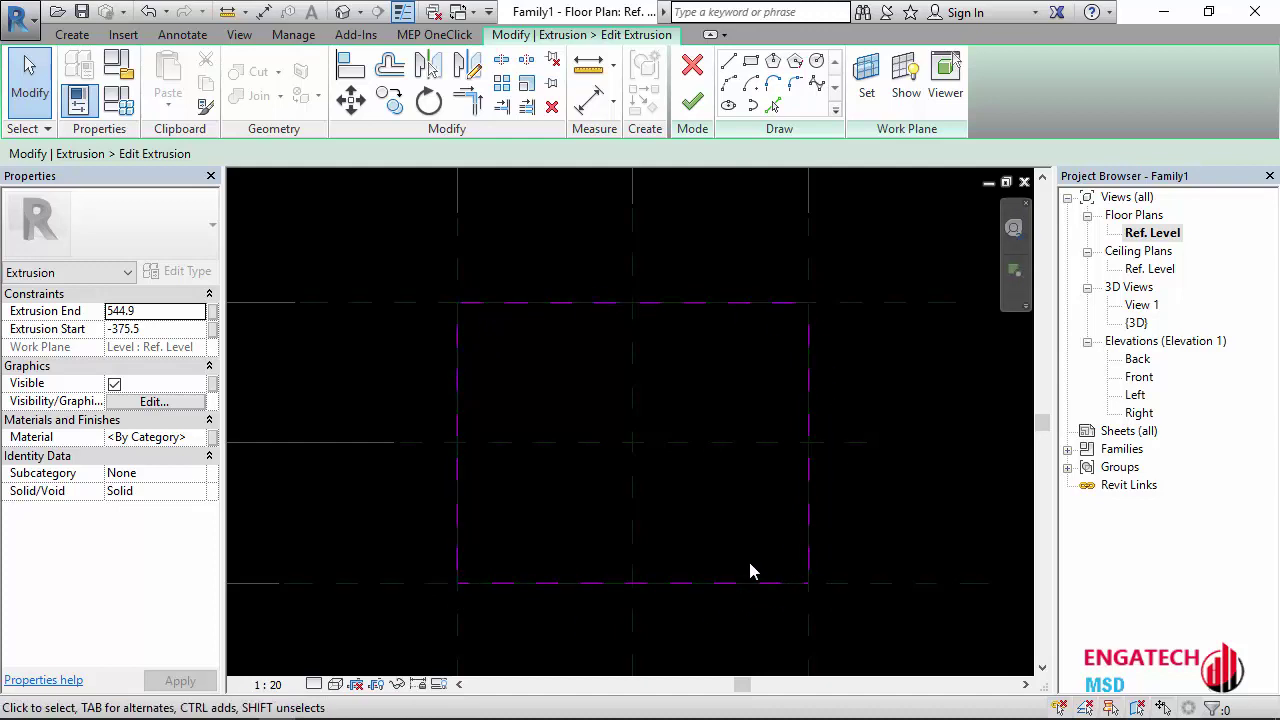
# Step: Draw a circle centred on the reference-plane intersection and finish the sketch to cut the hole
pyautogui.click(816, 64)
pyautogui.click(632, 442)
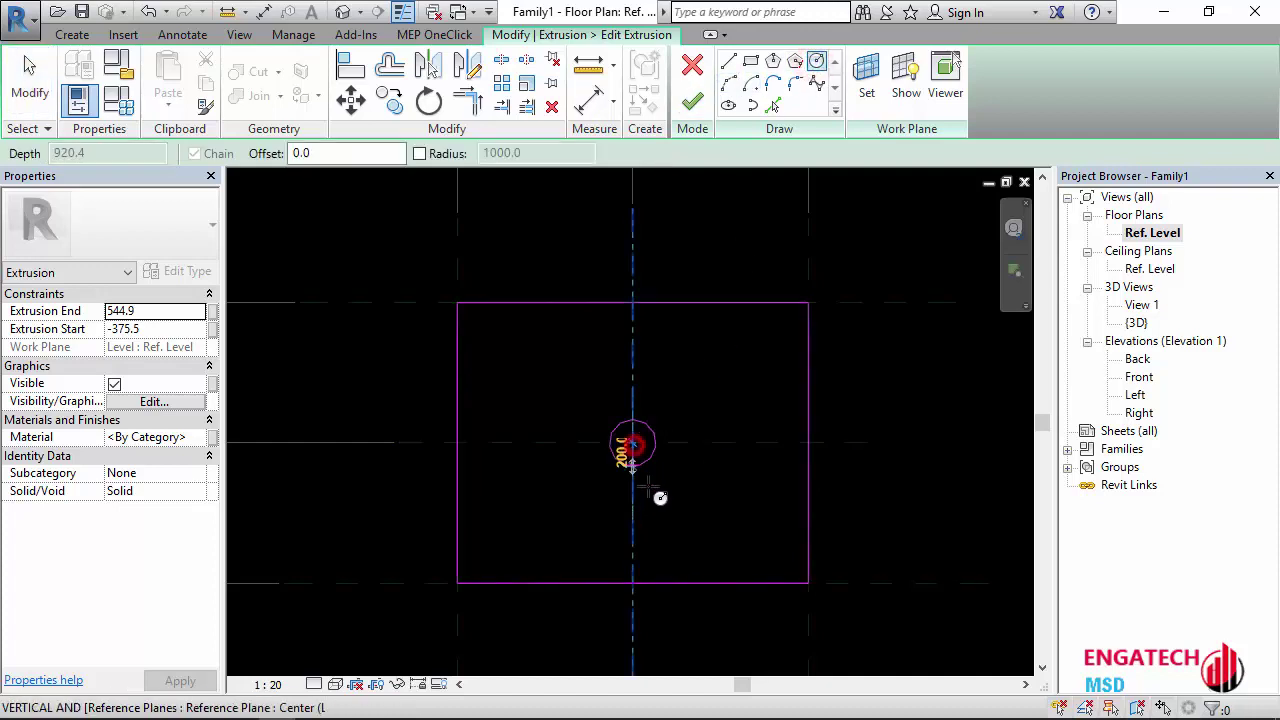
pyautogui.click(633, 526)
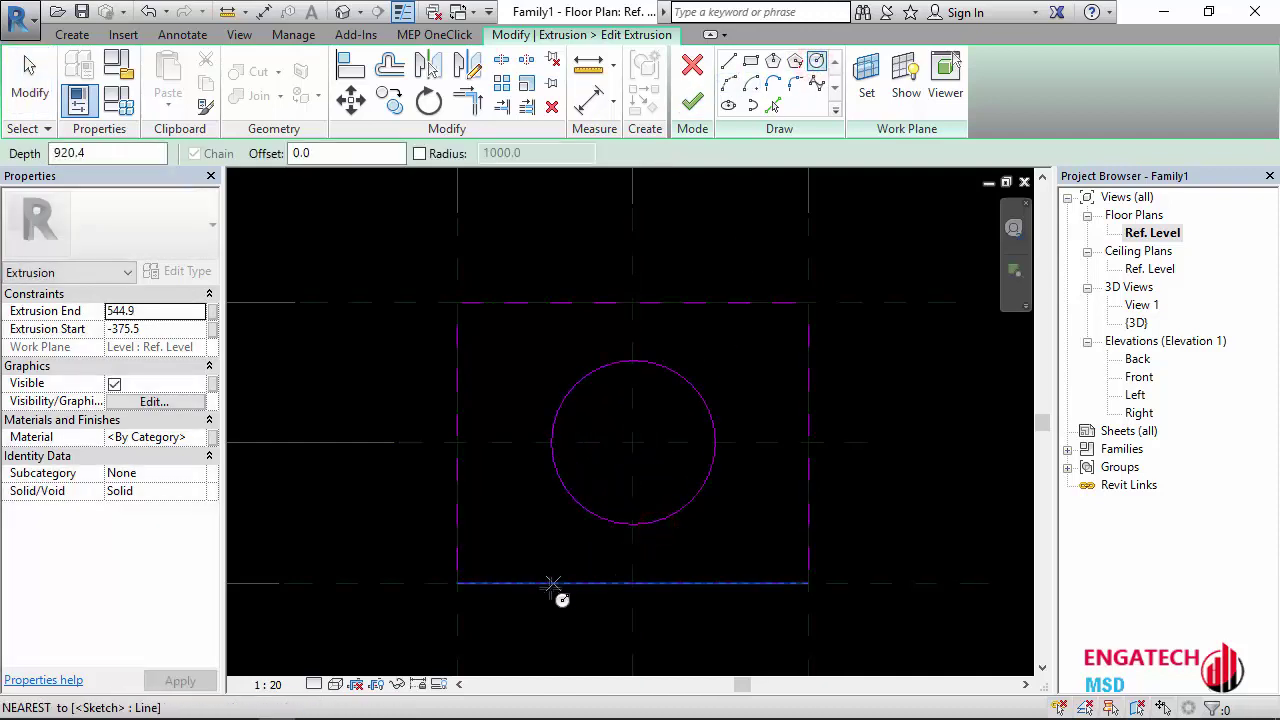
pyautogui.press('Escape')
pyautogui.press('Escape')
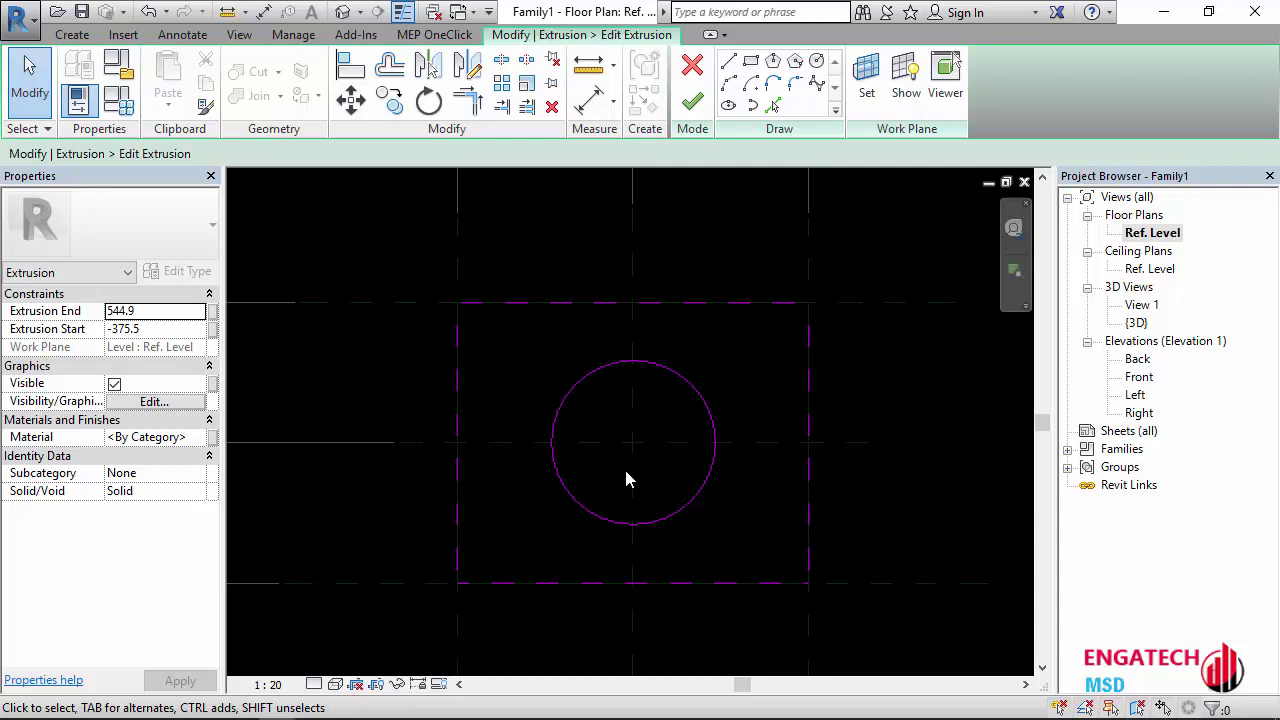
pyautogui.click(693, 104)
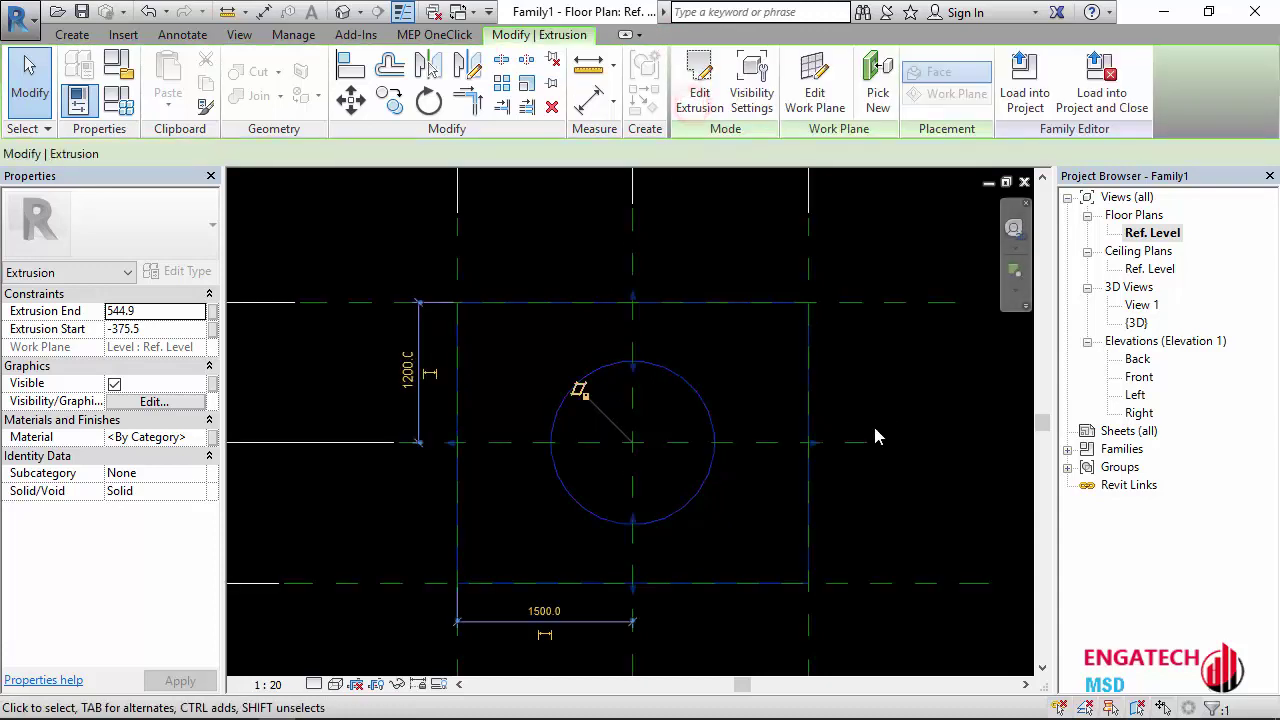
pyautogui.click(342, 12)
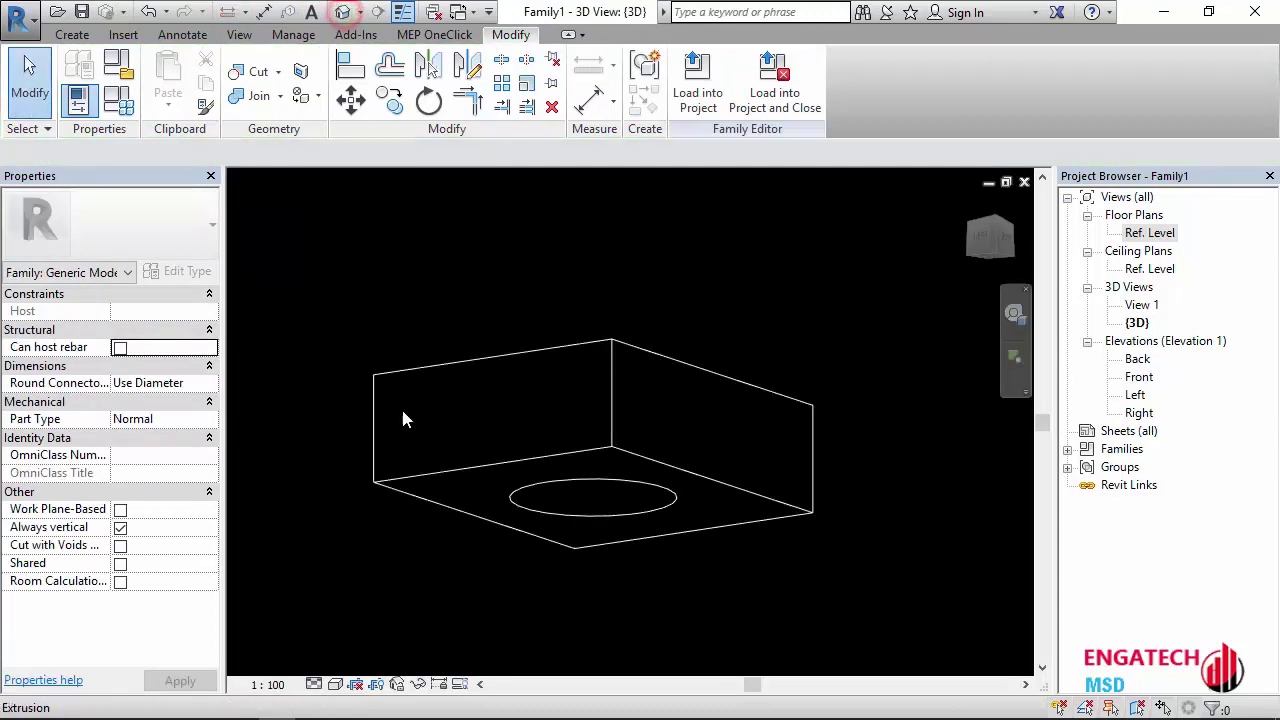
# Step: Switch the 3D view to Realistic visual style and orbit around the holed block
pyautogui.click(335, 684)
pyautogui.click(368, 640)
pyautogui.moveTo(428, 543)
pyautogui.keyDown('shift'); pyautogui.mouseDown(button='middle')
pyautogui.moveTo(215, 580)
pyautogui.moveTo(546, 356)
pyautogui.mouseUp(button='middle'); pyautogui.keyUp('shift')
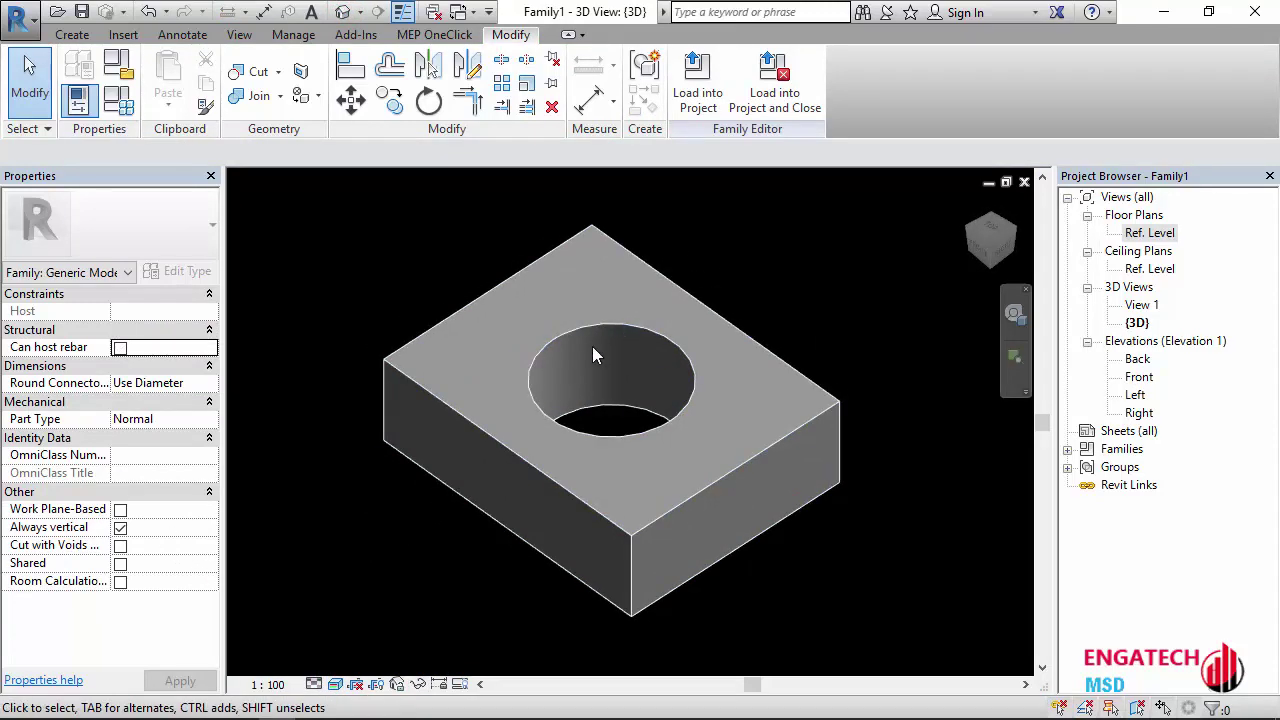
pyautogui.doubleClick(1150, 232)
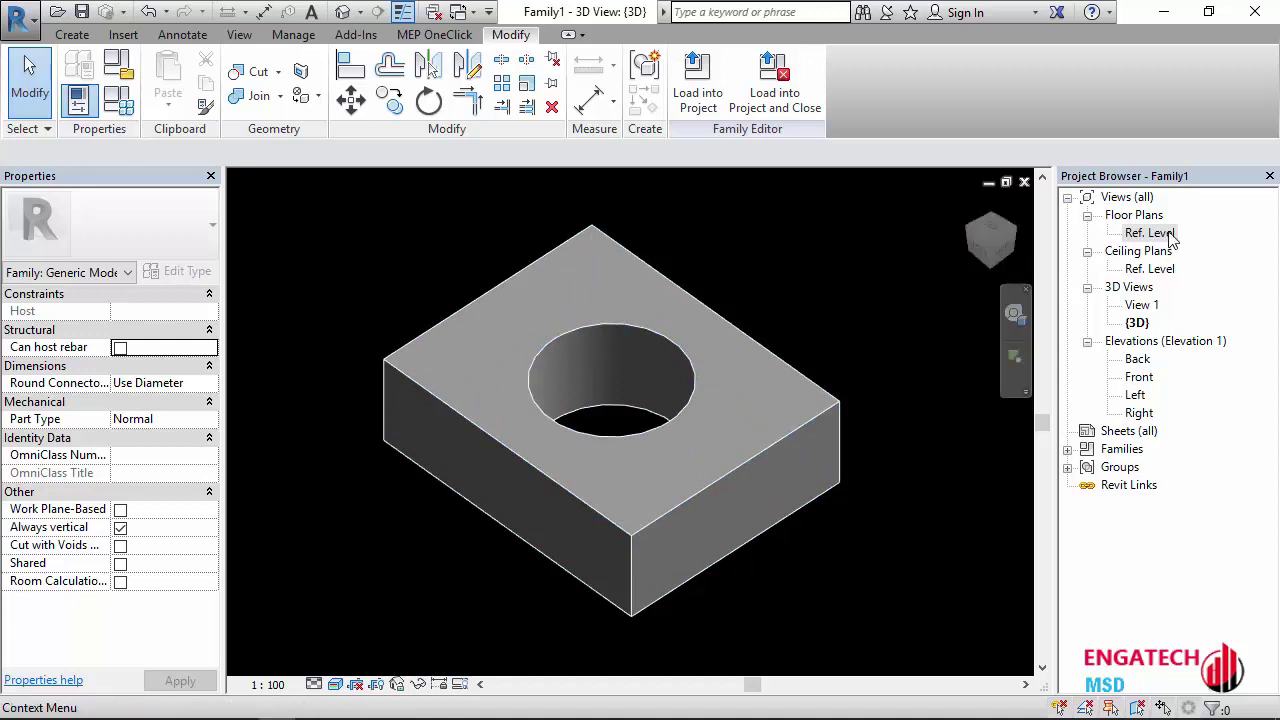
pyautogui.scroll(-2, 614, 357)
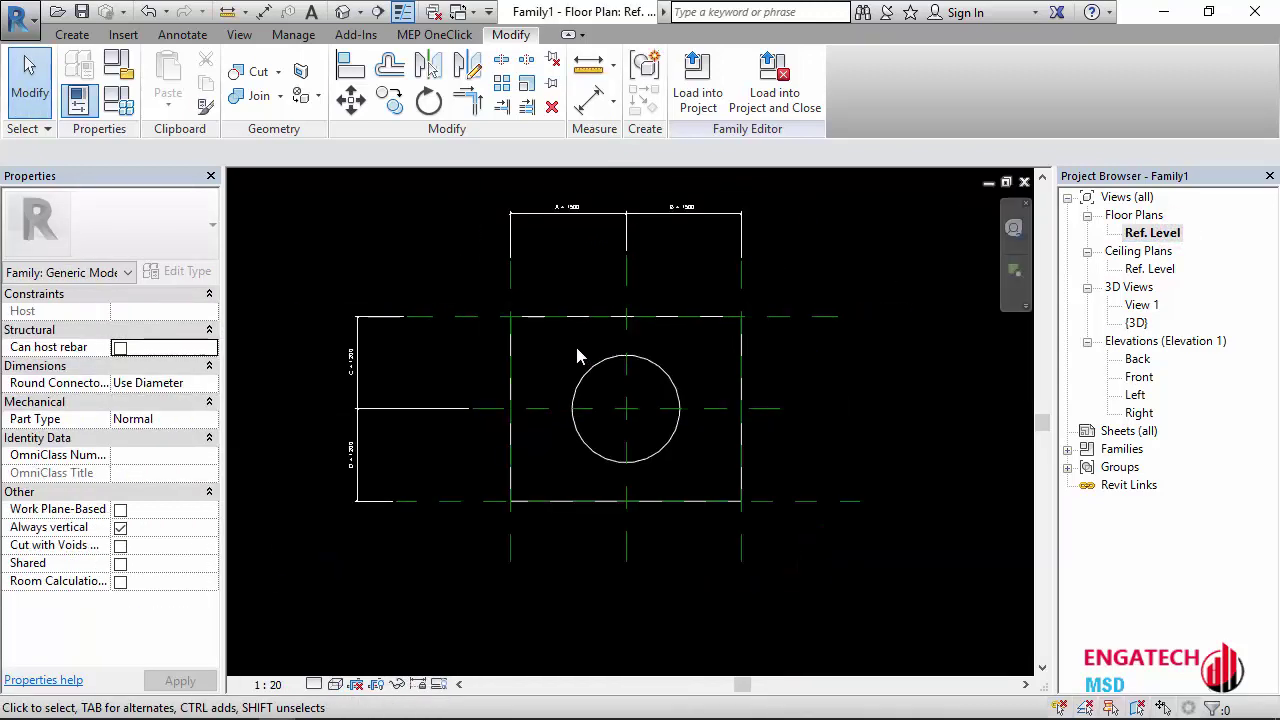
pyautogui.click(343, 10)
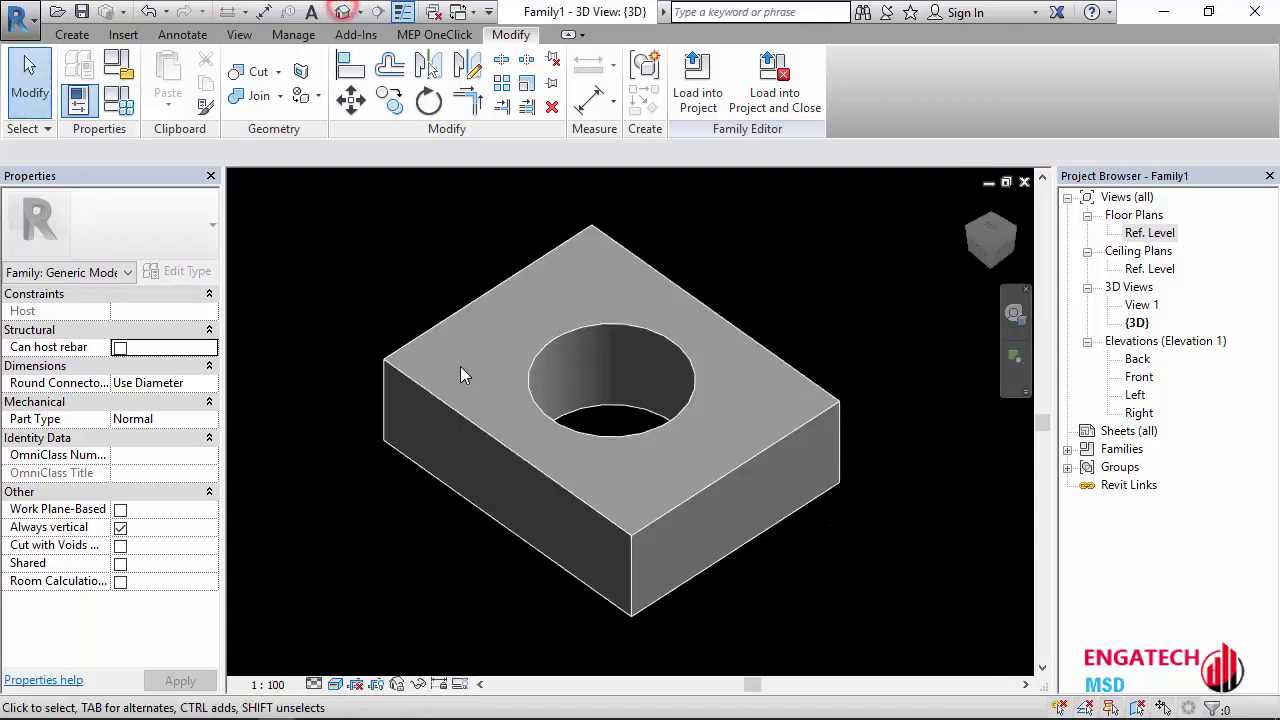
pyautogui.moveTo(463, 366)
pyautogui.keyDown('shift'); pyautogui.mouseDown(button='middle')
pyautogui.moveTo(480, 540)
pyautogui.moveTo(546, 351)
pyautogui.moveTo(492, 568)
pyautogui.moveTo(455, 403)
pyautogui.mouseUp(button='middle'); pyautogui.keyUp('shift')
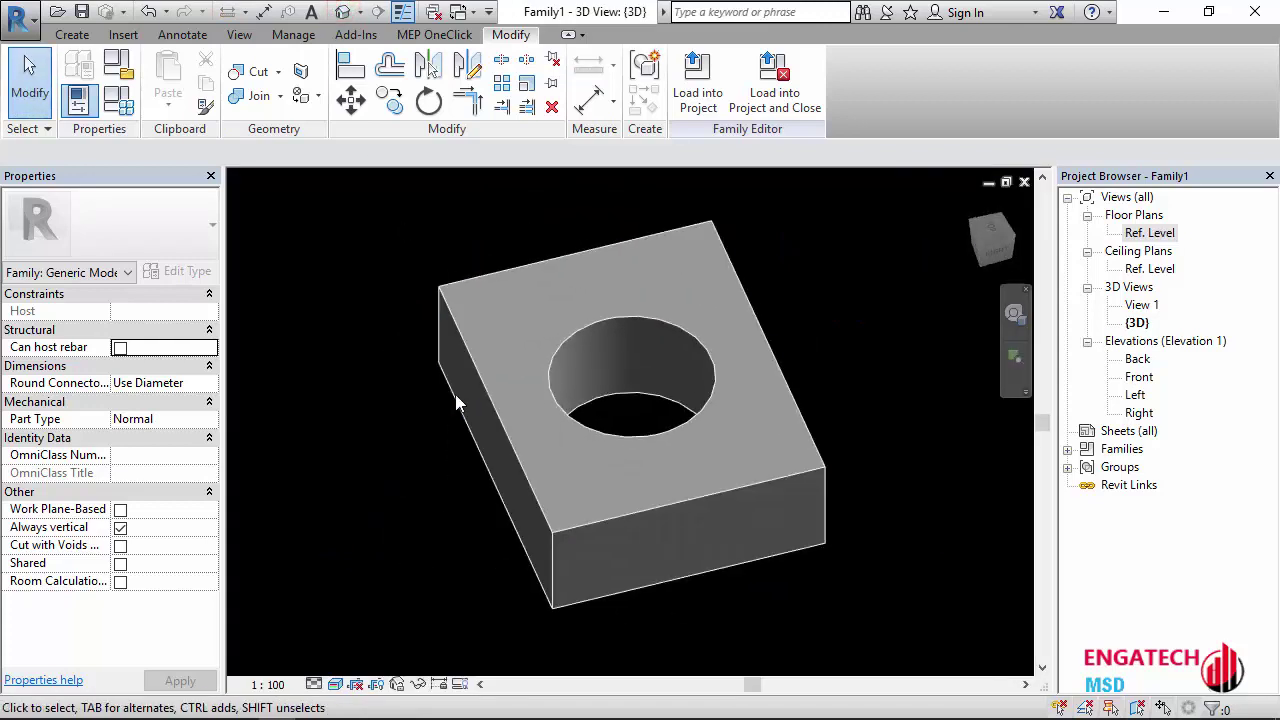
pyautogui.click(478, 371)
pyautogui.moveTo(406, 571)
pyautogui.keyDown('shift'); pyautogui.mouseDown(button='middle')
pyautogui.moveTo(590, 410)
pyautogui.moveTo(868, 468)
pyautogui.moveTo(629, 614)
pyautogui.moveTo(449, 517)
pyautogui.moveTo(486, 409)
pyautogui.moveTo(789, 491)
pyautogui.moveTo(986, 569)
pyautogui.moveTo(869, 611)
pyautogui.moveTo(586, 623)
pyautogui.moveTo(257, 443)
pyautogui.moveTo(286, 366)
pyautogui.moveTo(563, 449)
pyautogui.moveTo(762, 441)
pyautogui.moveTo(746, 529)
pyautogui.moveTo(677, 546)
pyautogui.moveTo(662, 532)
pyautogui.moveTo(654, 503)
pyautogui.moveTo(674, 423)
pyautogui.mouseUp(button='middle'); pyautogui.keyUp('shift')
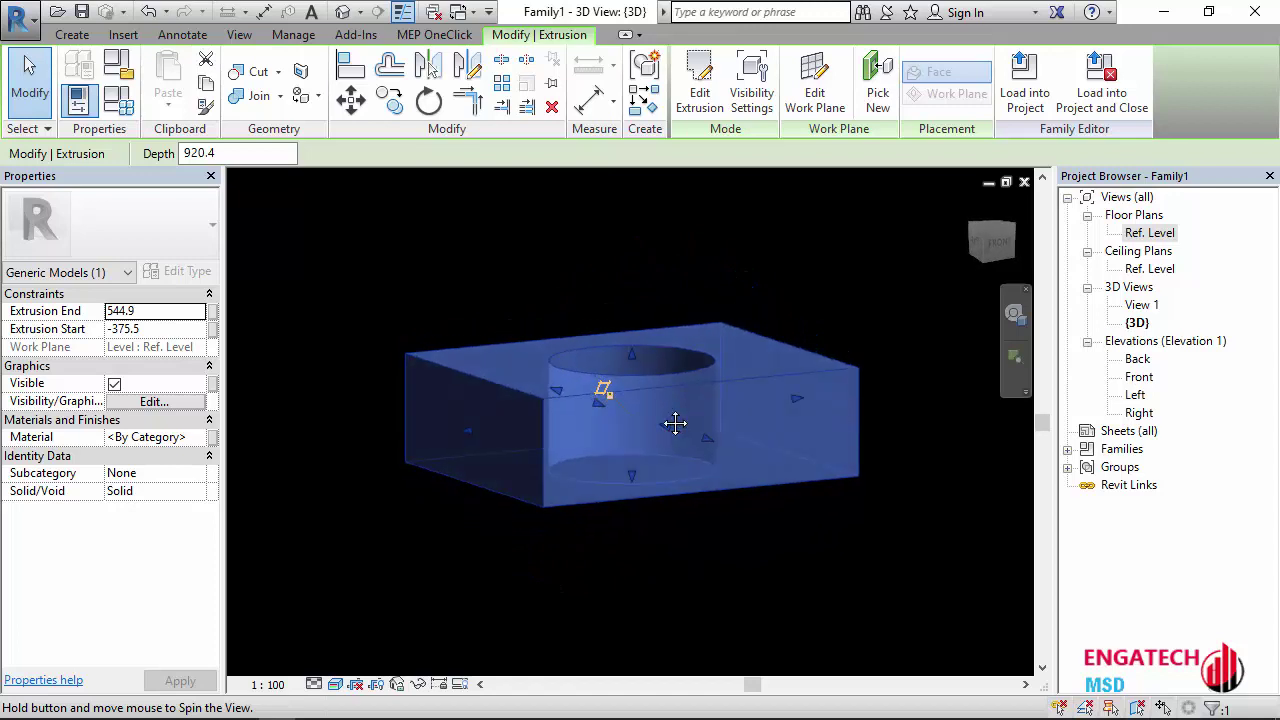
# Step: Review the shaded holed block from several 3D angles, then begin a new solid extrusion
pyautogui.click(946, 316)
pyautogui.doubleClick(1150, 232)
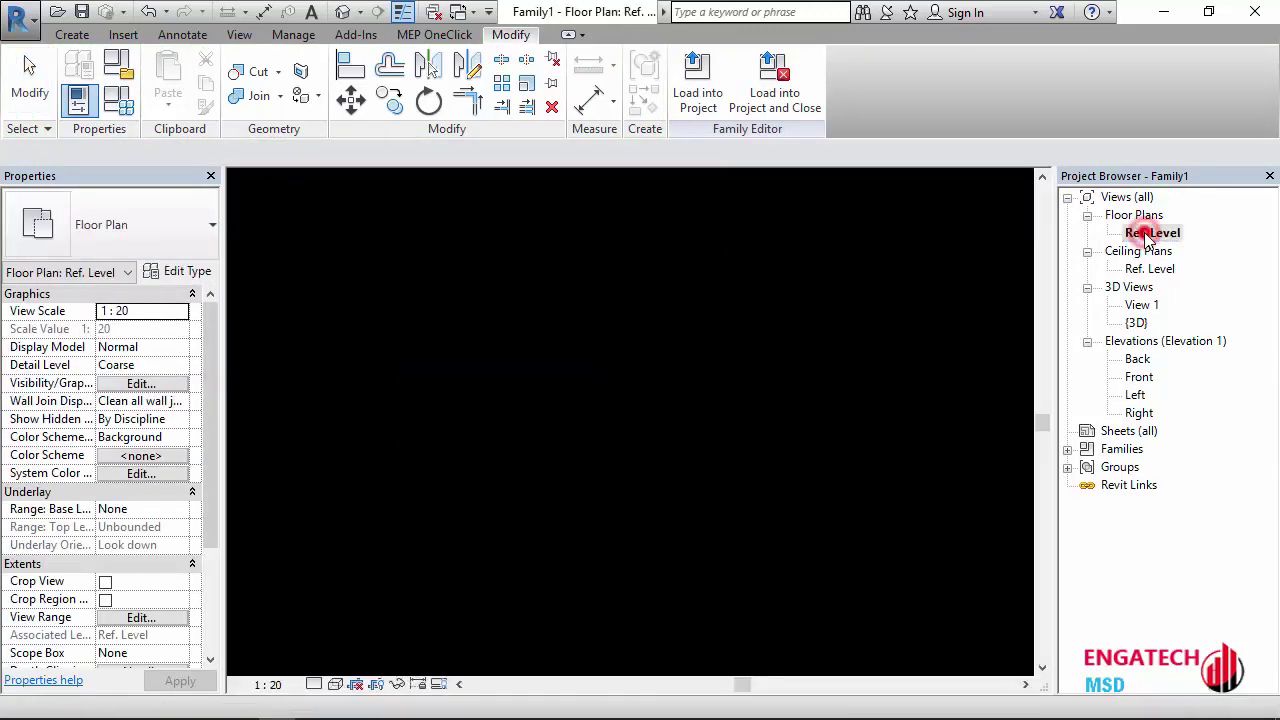
pyautogui.click(342, 13)
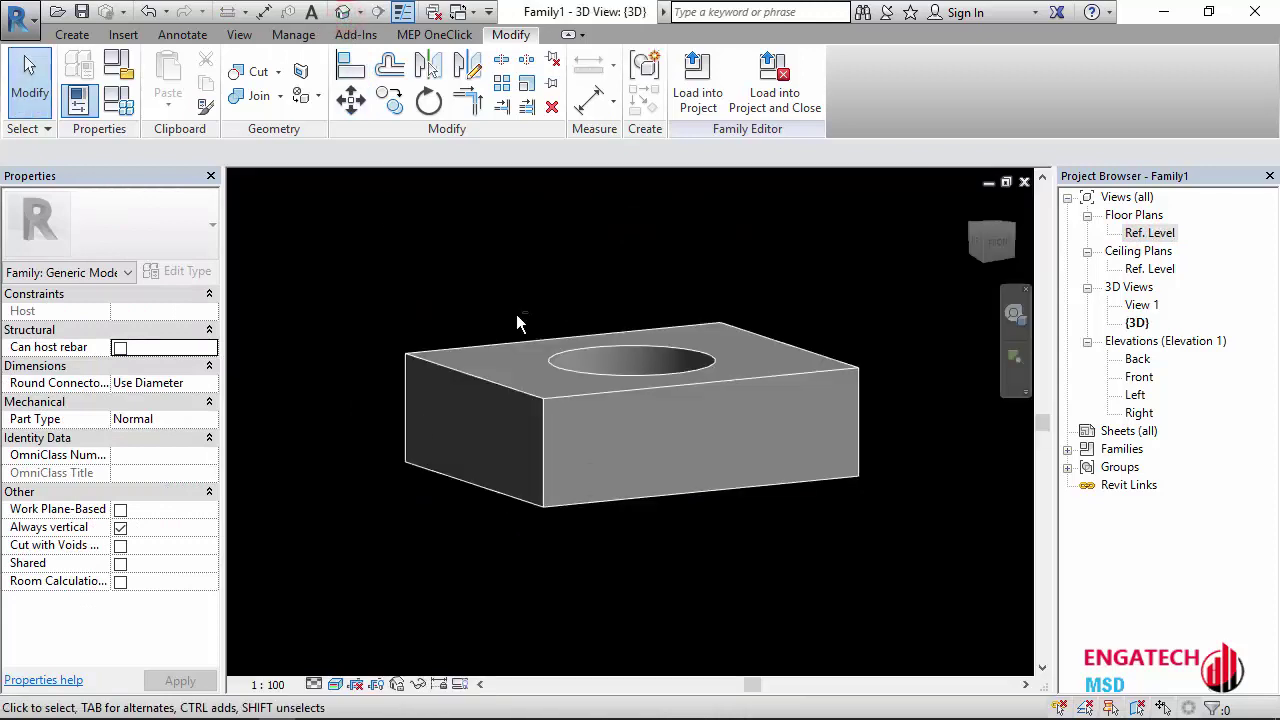
pyautogui.moveTo(517, 316)
pyautogui.keyDown('shift'); pyautogui.mouseDown(button='middle')
pyautogui.moveTo(386, 500)
pyautogui.moveTo(314, 491)
pyautogui.moveTo(560, 286)
pyautogui.moveTo(741, 395)
pyautogui.moveTo(543, 566)
pyautogui.moveTo(391, 557)
pyautogui.moveTo(520, 543)
pyautogui.moveTo(417, 427)
pyautogui.mouseUp(button='middle'); pyautogui.keyUp('shift')
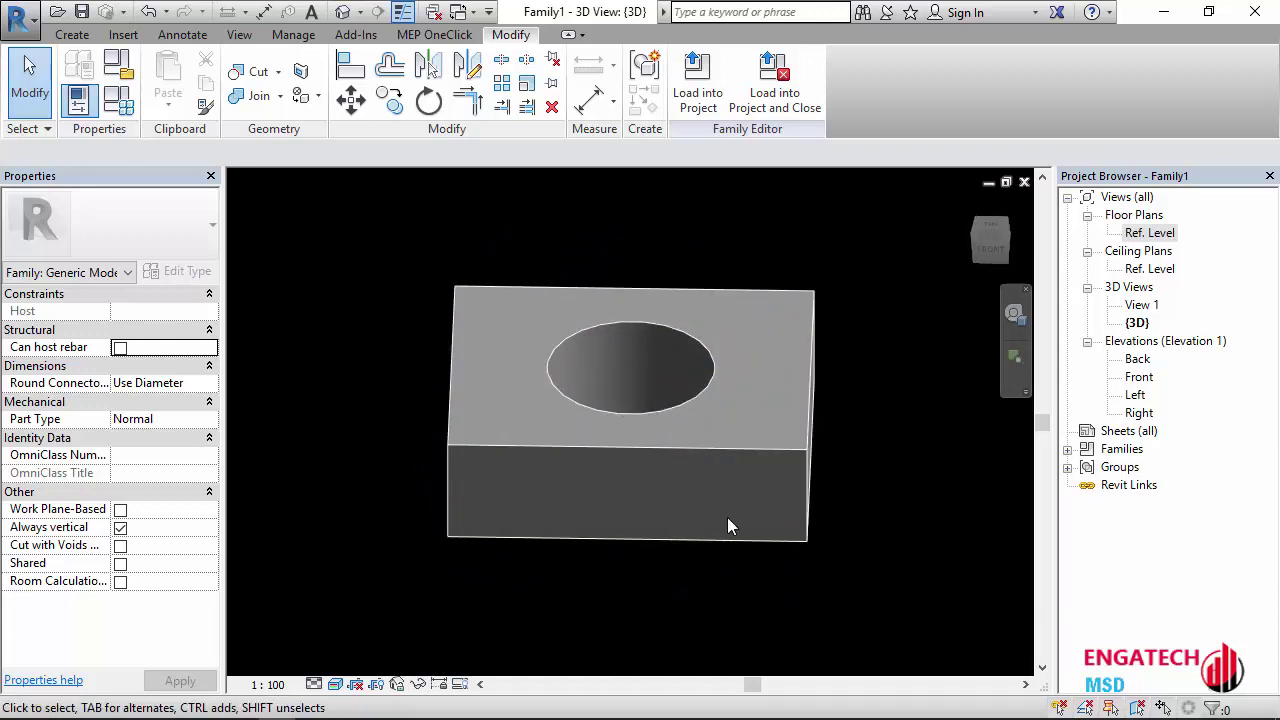
pyautogui.moveTo(728, 519)
pyautogui.keyDown('shift'); pyautogui.mouseDown(button='middle')
pyautogui.moveTo(526, 606)
pyautogui.moveTo(445, 587)
pyautogui.mouseUp(button='middle'); pyautogui.keyUp('shift')
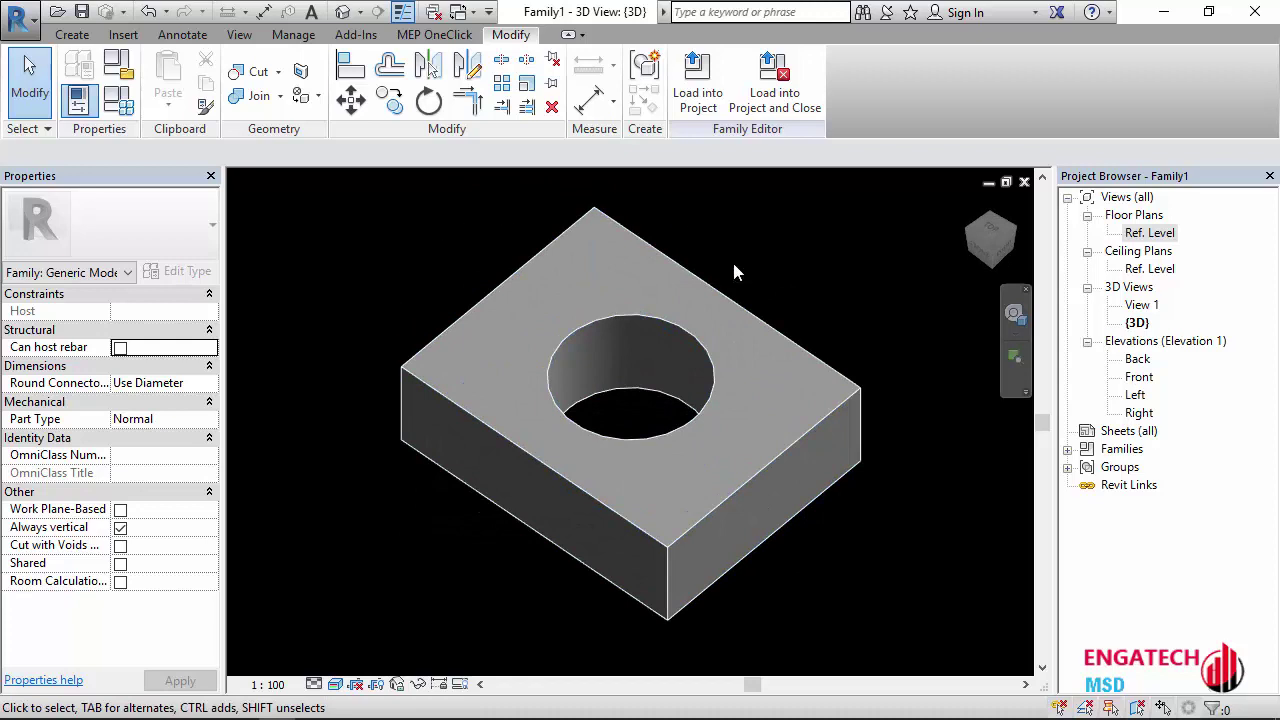
pyautogui.moveTo(471, 521)
pyautogui.keyDown('shift'); pyautogui.mouseDown(button='middle')
pyautogui.moveTo(549, 531)
pyautogui.moveTo(646, 429)
pyautogui.moveTo(548, 587)
pyautogui.mouseUp(button='middle'); pyautogui.keyUp('shift')
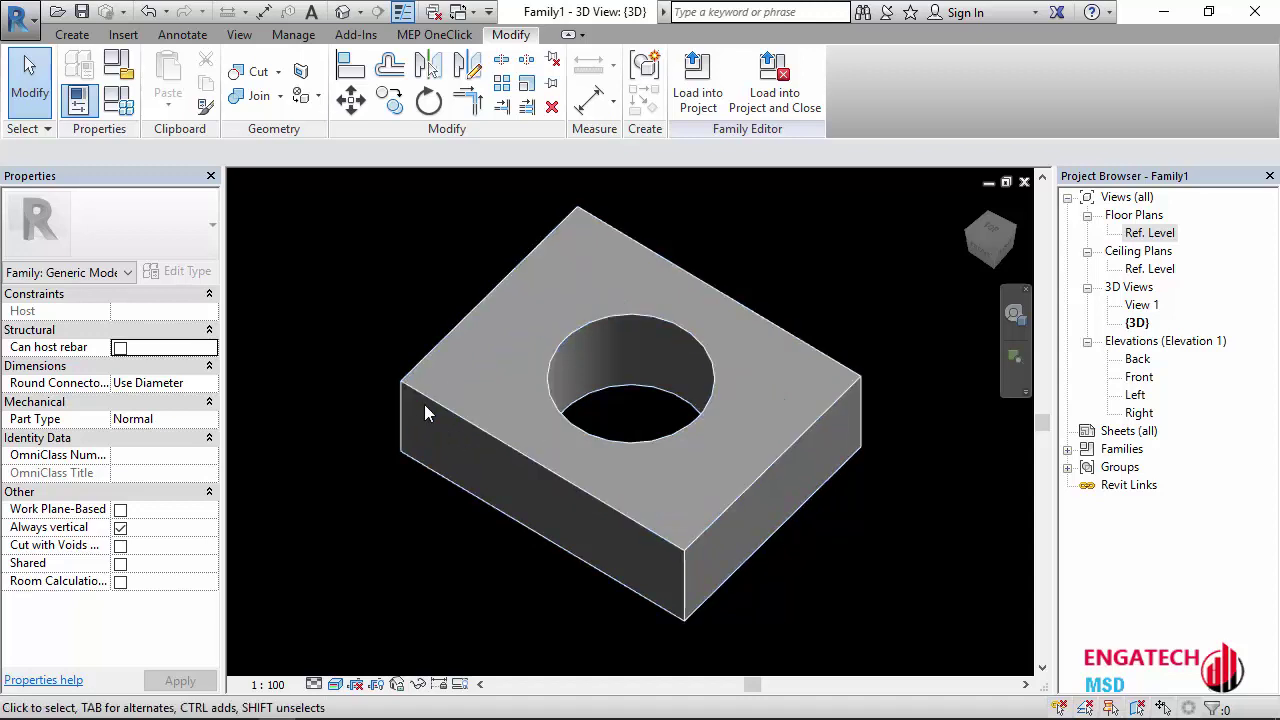
pyautogui.click(72, 34)
pyautogui.click(185, 58)
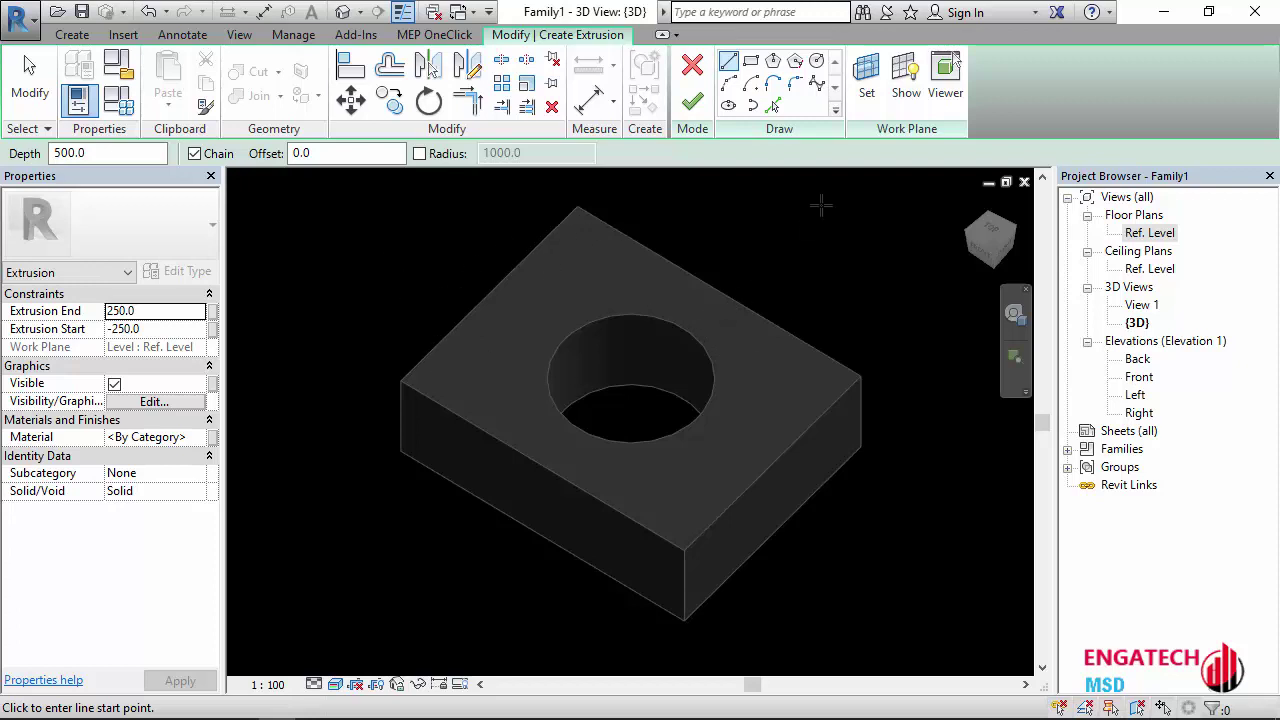
# Step: Set the new extrusion's work plane method to Pick a plane and confirm with OK
pyautogui.click(867, 96)
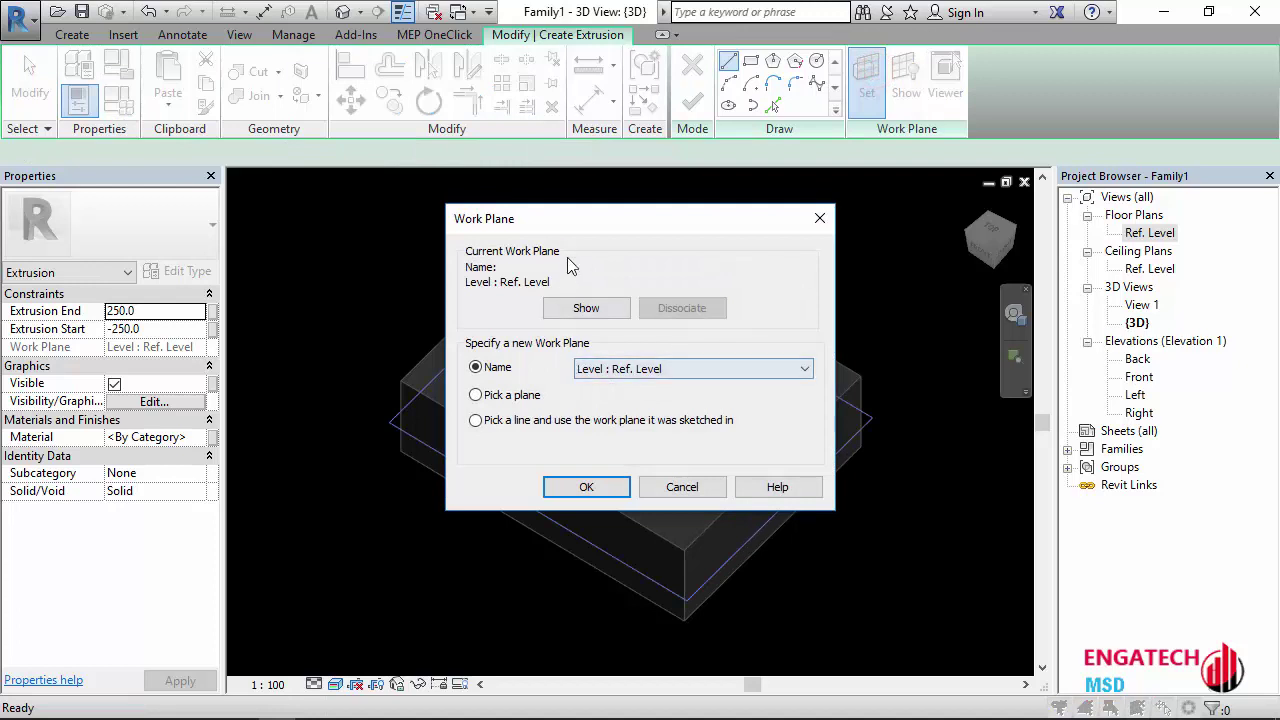
pyautogui.moveTo(591, 224); pyautogui.dragTo(602, 206)
pyautogui.click(612, 351)
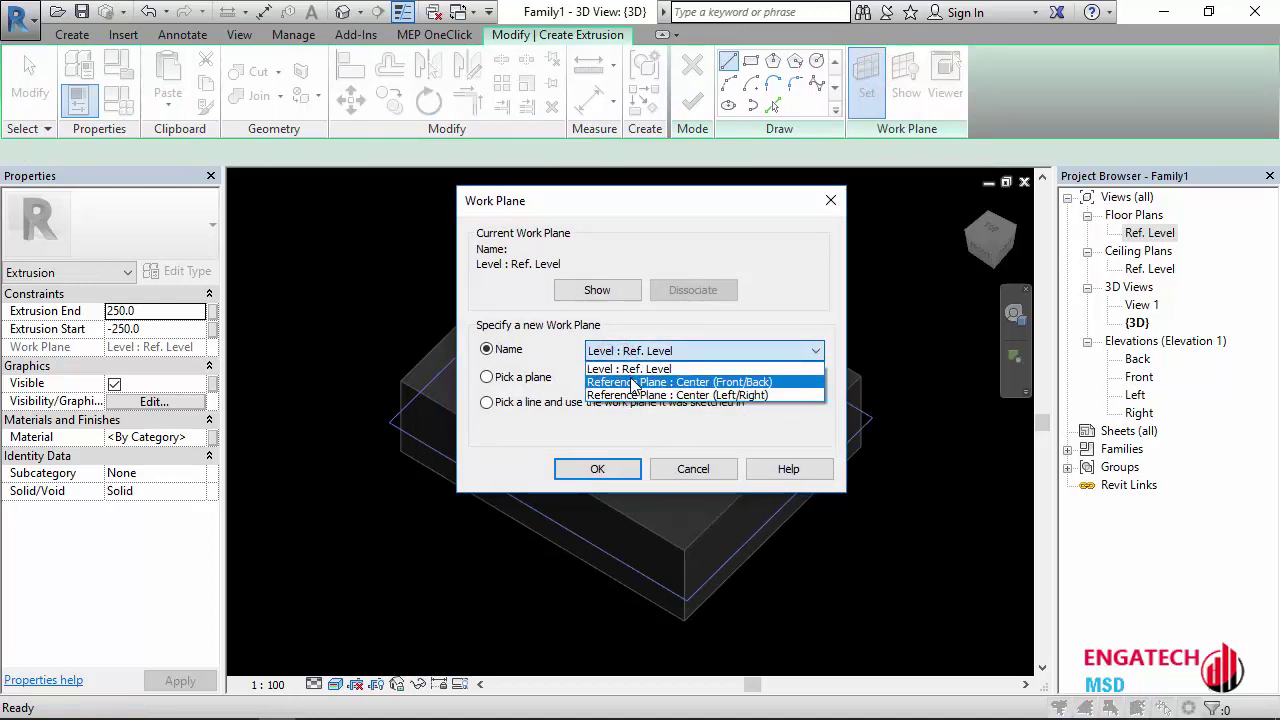
pyautogui.click(636, 350)
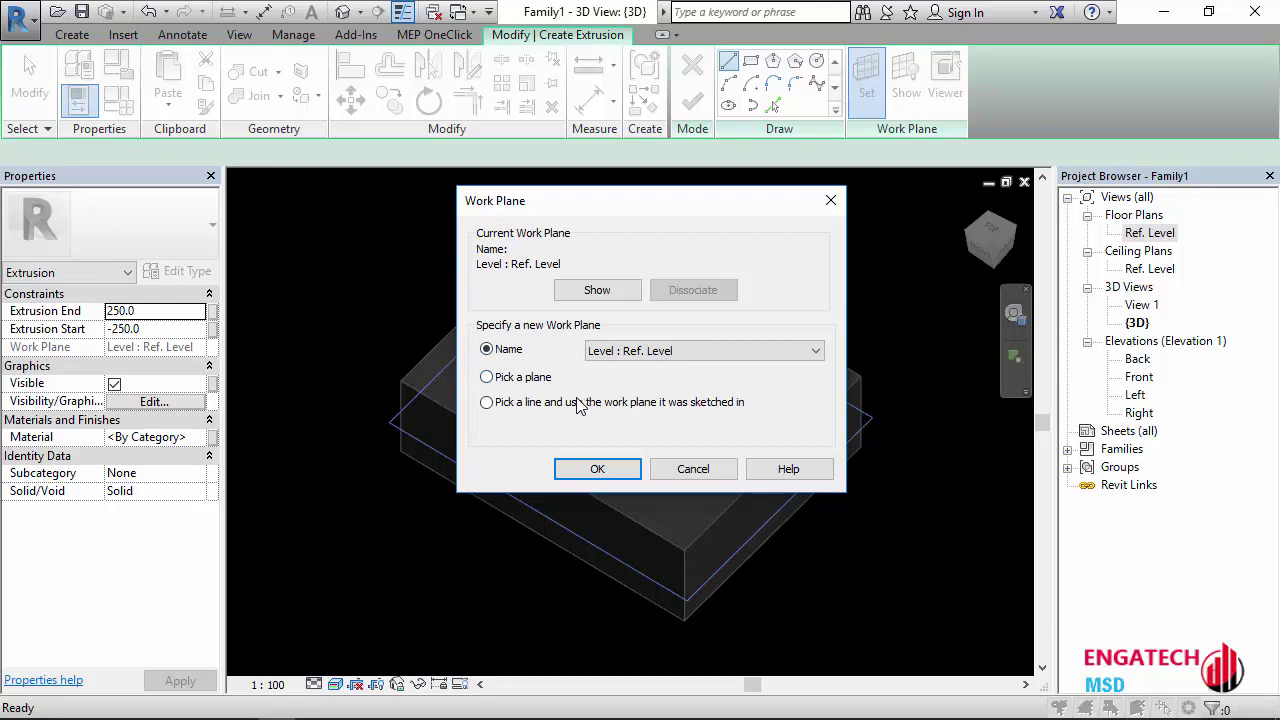
pyautogui.click(520, 377)
pyautogui.click(592, 468)
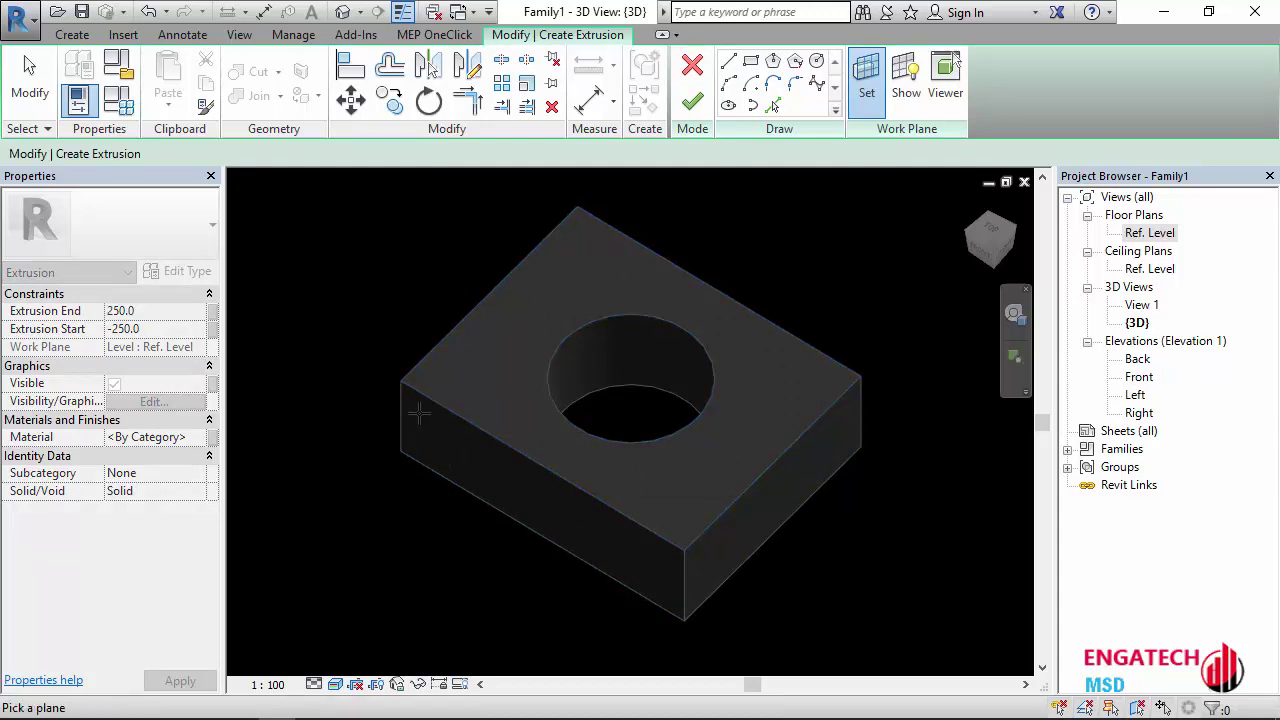
# Step: Pick the box's top face as the work plane, display it, then open the Ref. Level plan
pyautogui.click(440, 402)
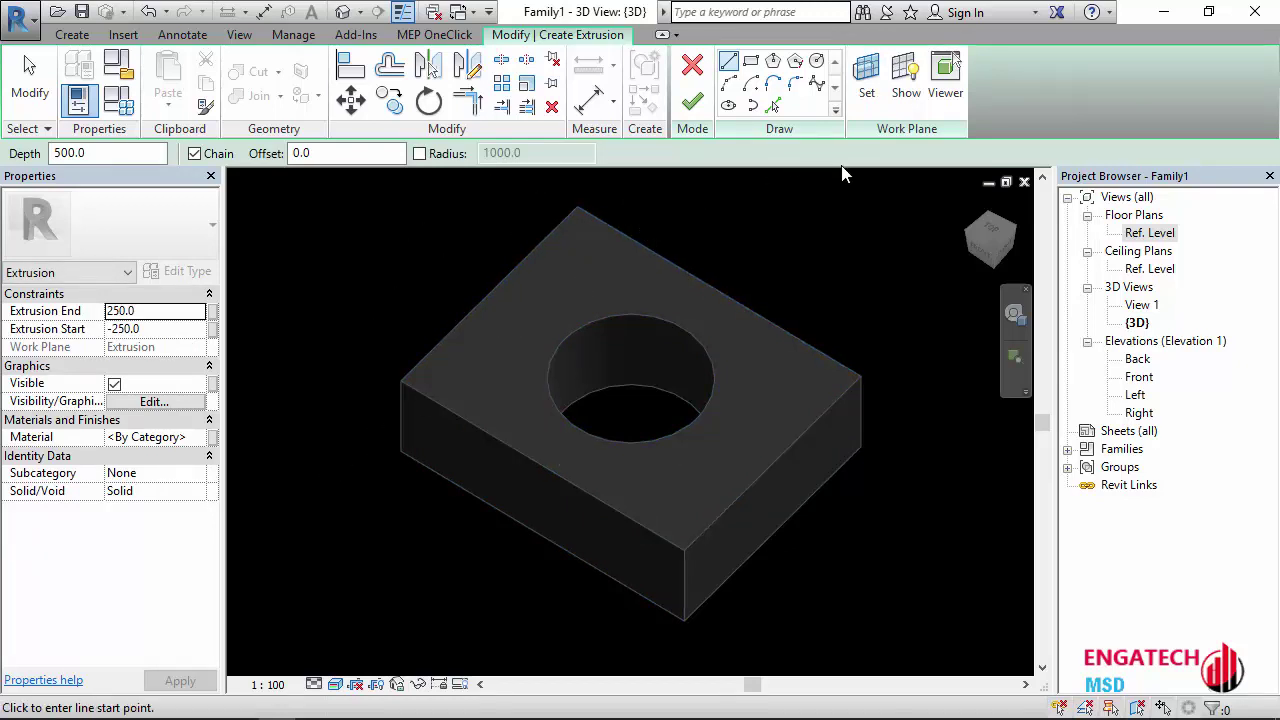
pyautogui.click(910, 95)
pyautogui.moveTo(300, 614)
pyautogui.keyDown('shift'); pyautogui.mouseDown(button='middle')
pyautogui.moveTo(353, 455)
pyautogui.moveTo(263, 623)
pyautogui.mouseUp(button='middle'); pyautogui.keyUp('shift')
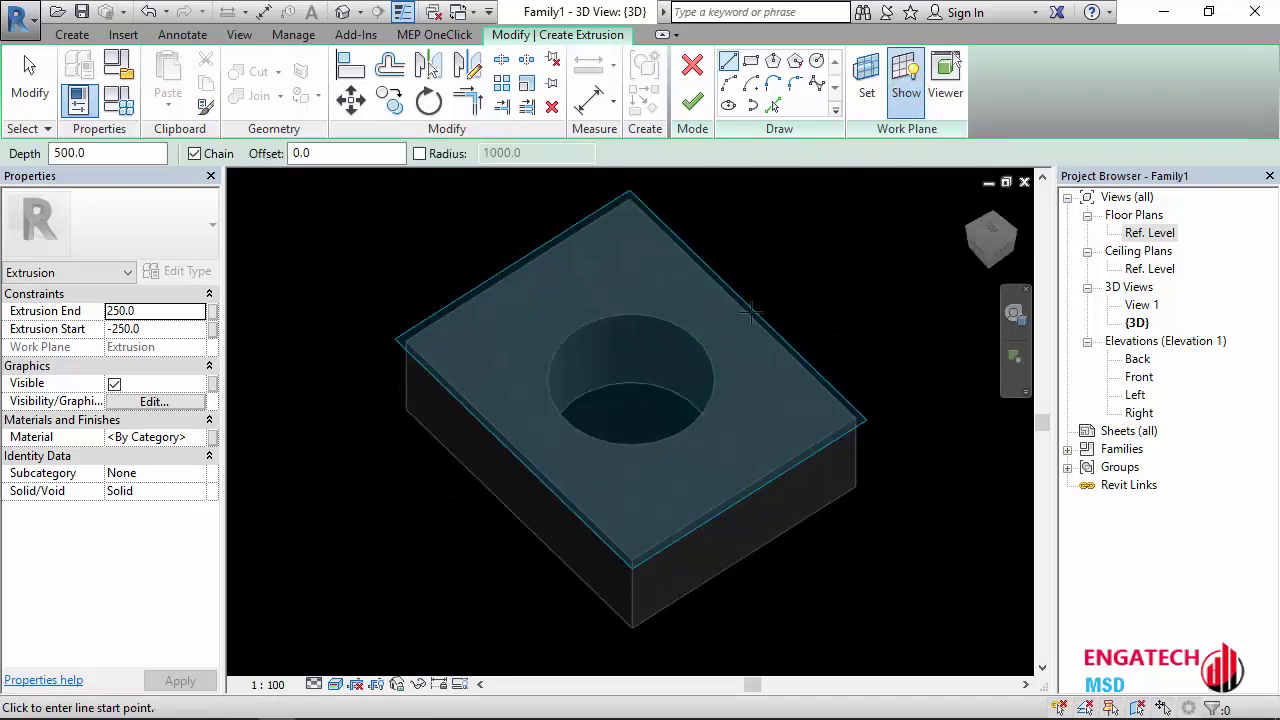
pyautogui.moveTo(413, 567)
pyautogui.keyDown('shift'); pyautogui.mouseDown(button='middle')
pyautogui.moveTo(617, 451)
pyautogui.moveTo(609, 517)
pyautogui.moveTo(414, 569)
pyautogui.moveTo(534, 583)
pyautogui.mouseUp(button='middle'); pyautogui.keyUp('shift')
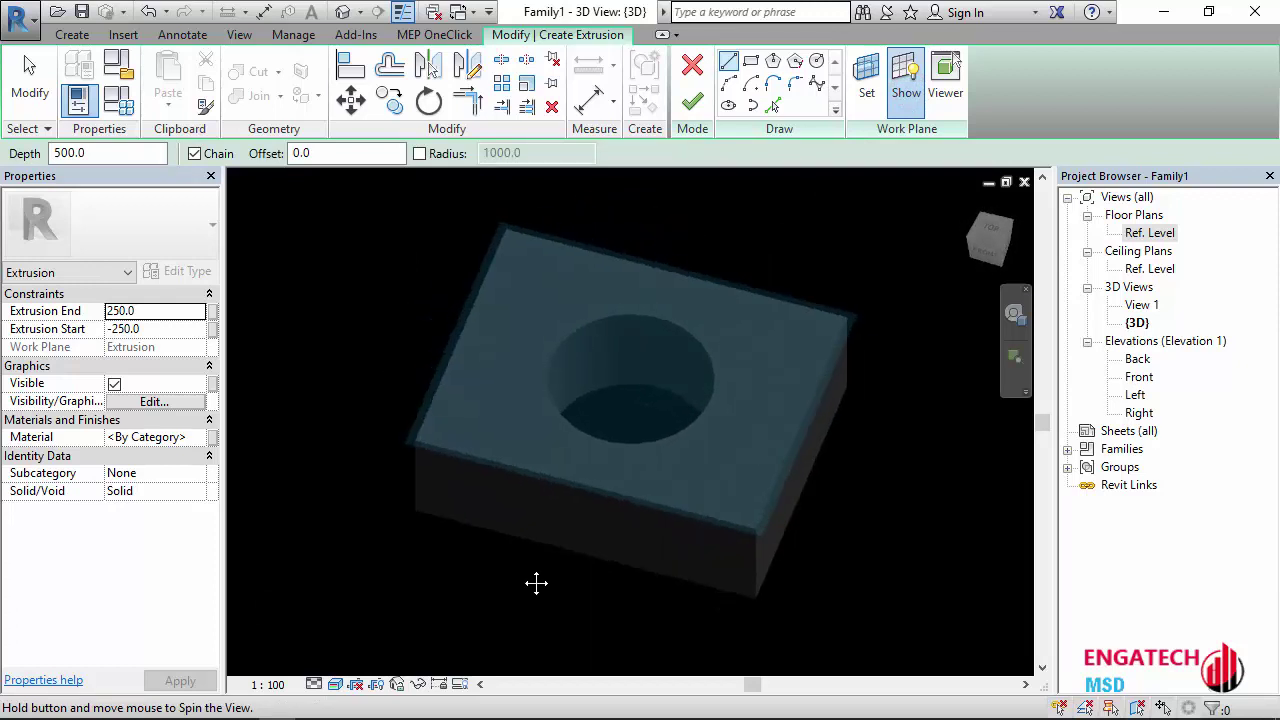
pyautogui.doubleClick(1148, 234)
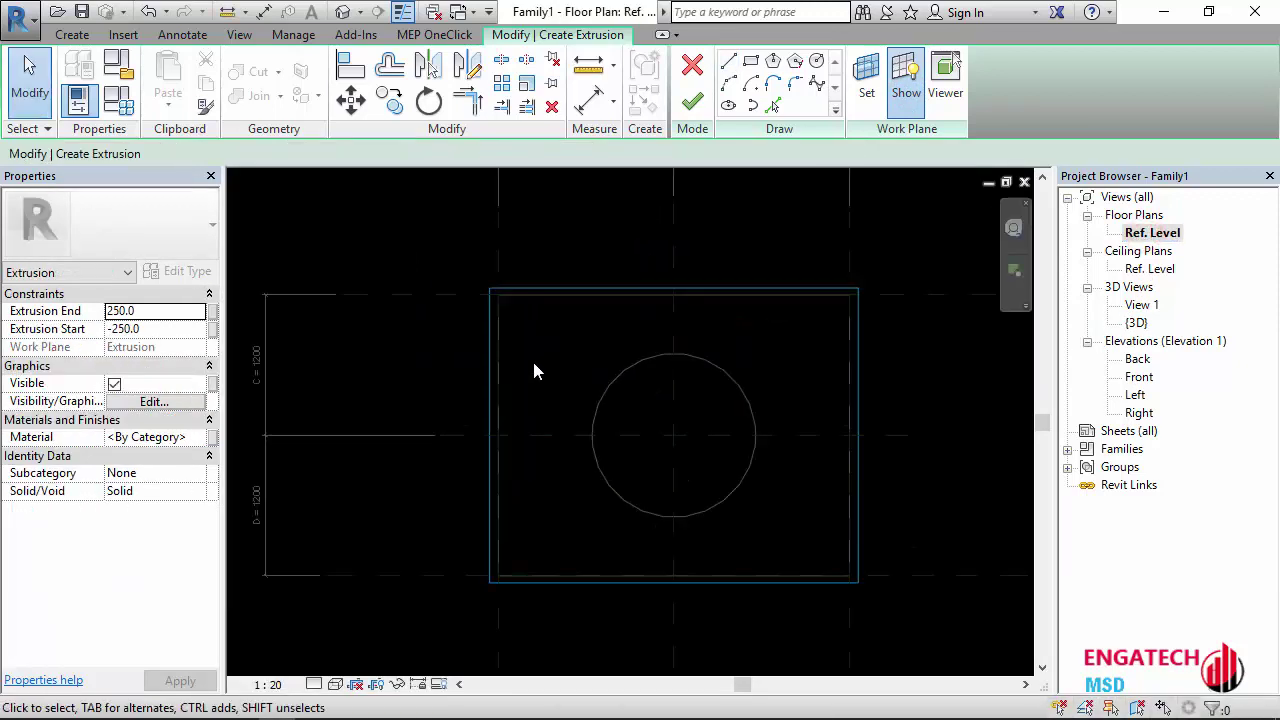
# Step: Sketch a radius-360 circle near the box's upper-left corner and finish the extrusion
pyautogui.click(816, 61)
pyautogui.scroll(1, 578, 330)
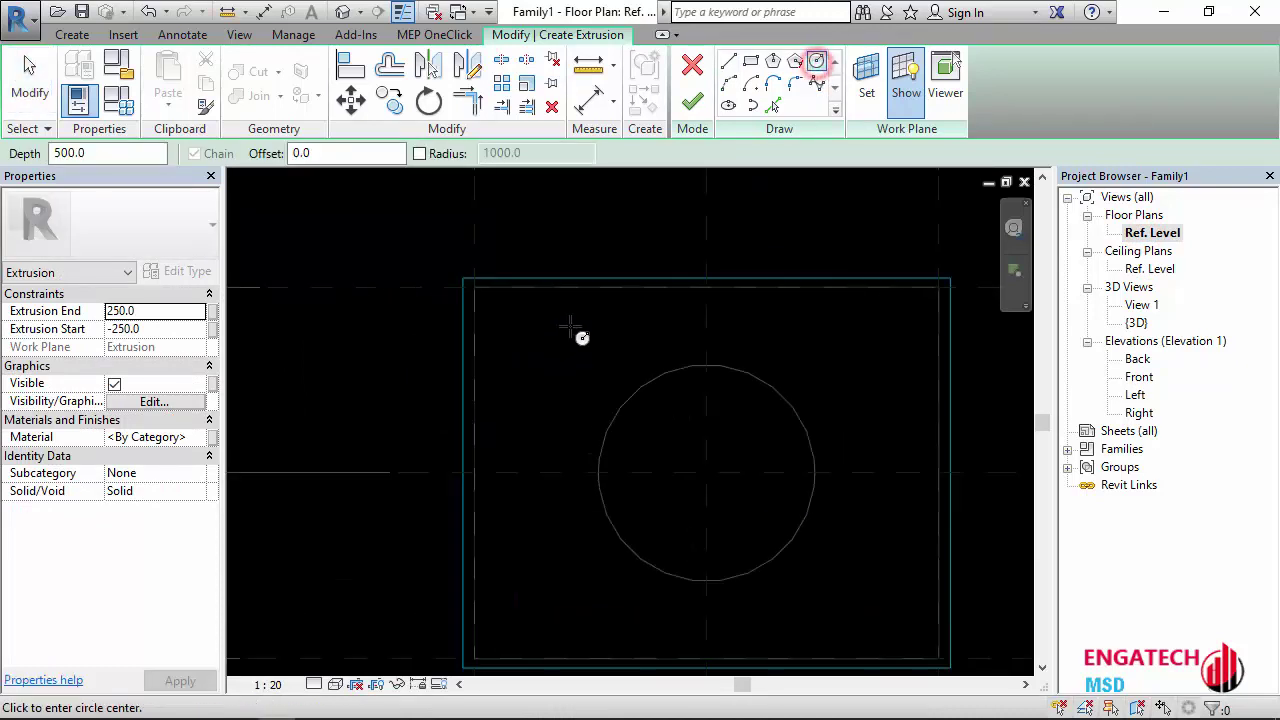
pyautogui.click(533, 358)
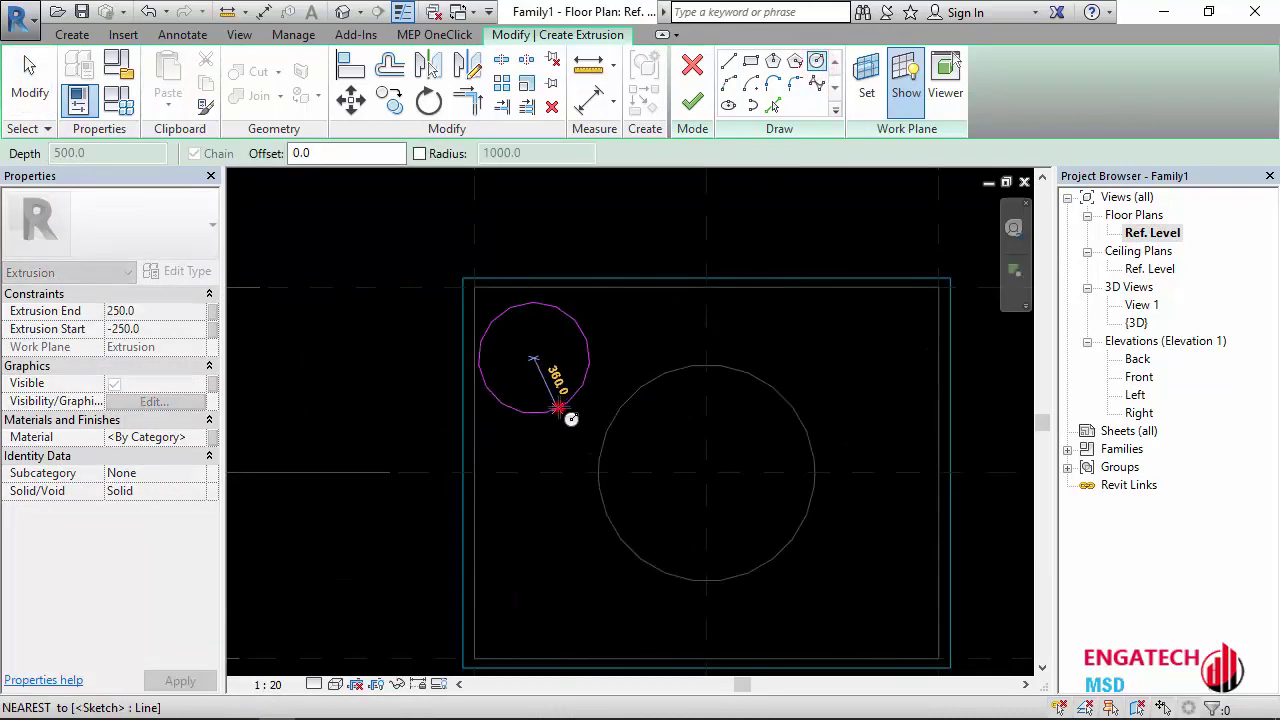
pyautogui.click(558, 408)
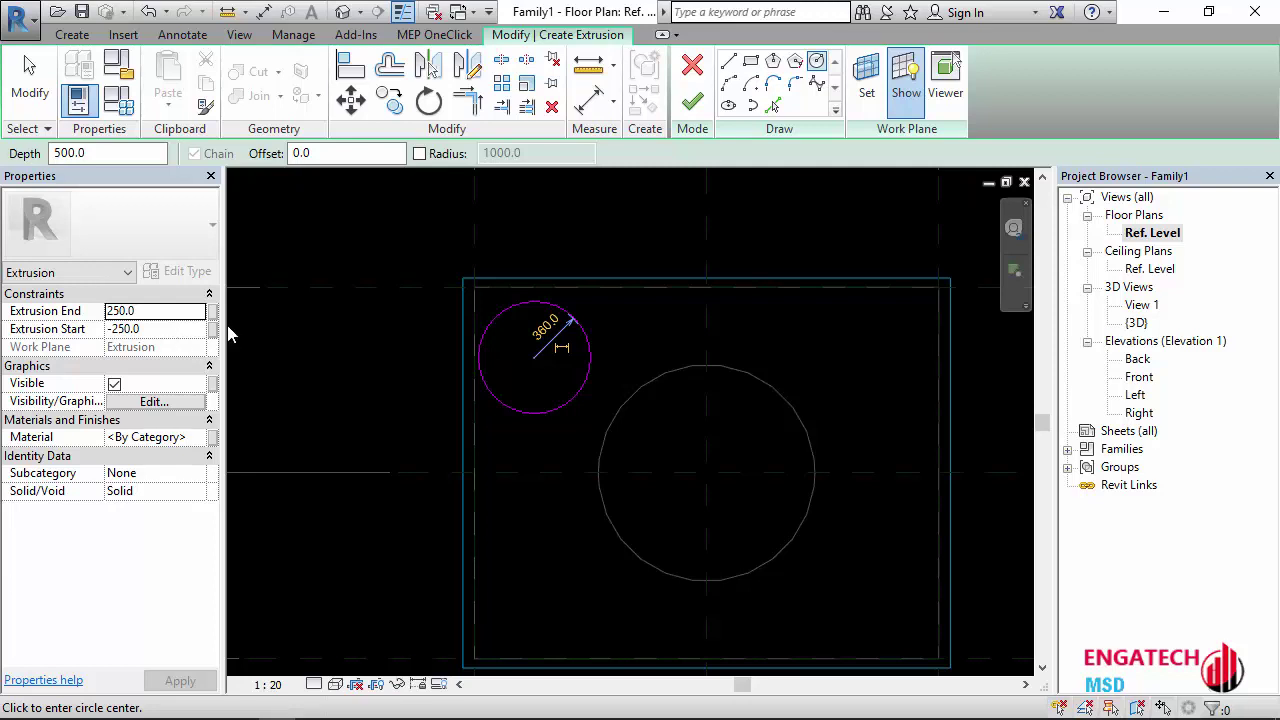
pyautogui.click(692, 101)
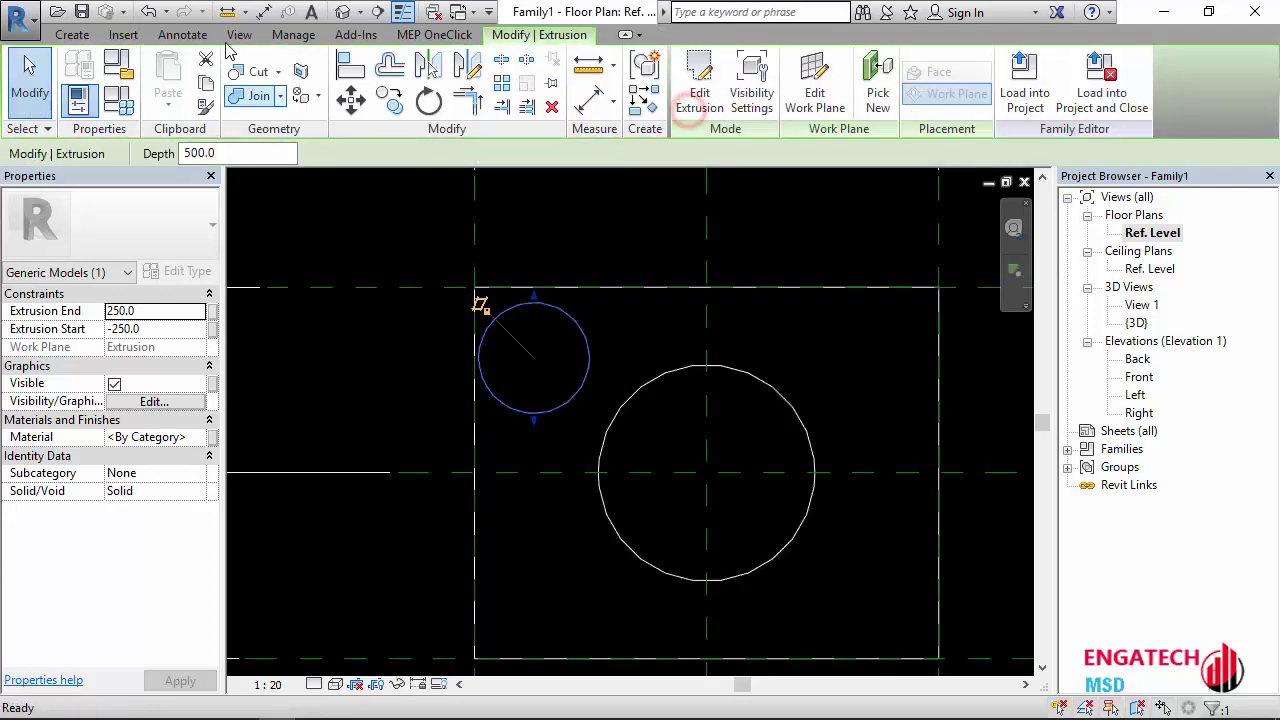
# Step: Inspect the new cylinder on the box in the default 3D view from several angles
pyautogui.click(342, 12)
pyautogui.keyDown('shift'); pyautogui.moveTo(397, 389); pyautogui.dragTo(457, 220, button='middle'); pyautogui.keyUp('shift')
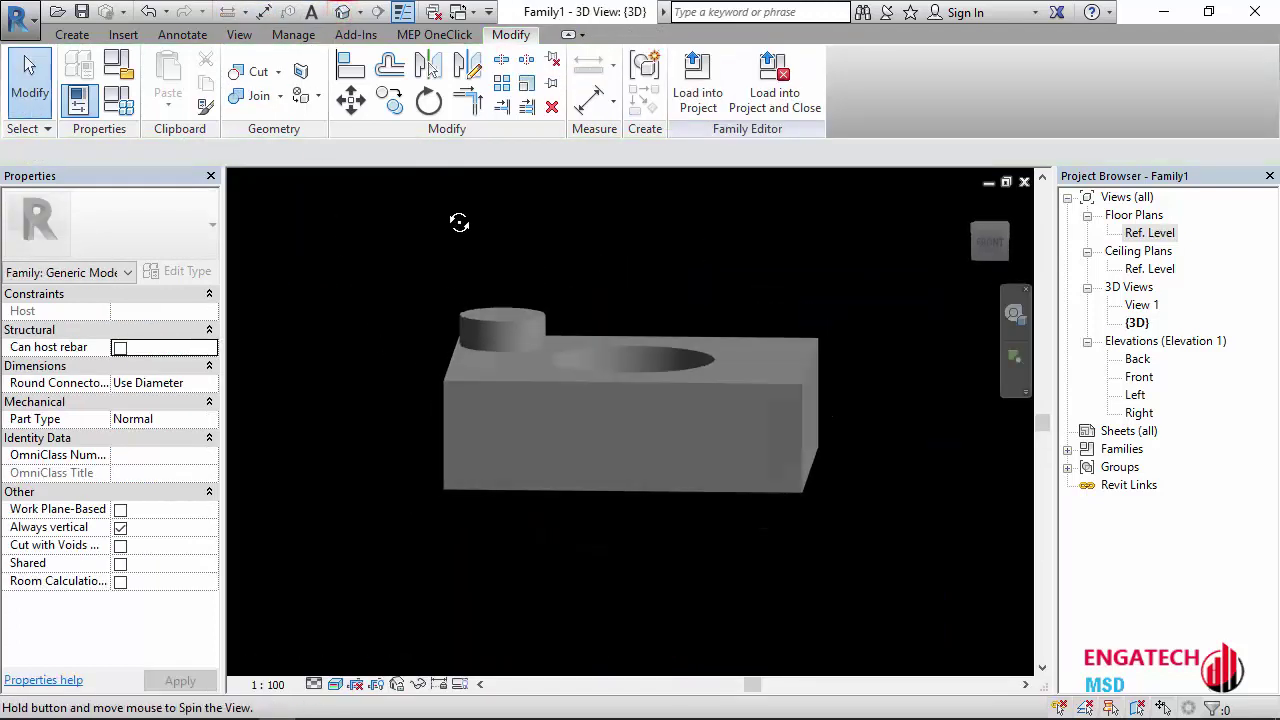
pyautogui.click(472, 327)
pyautogui.click(440, 362)
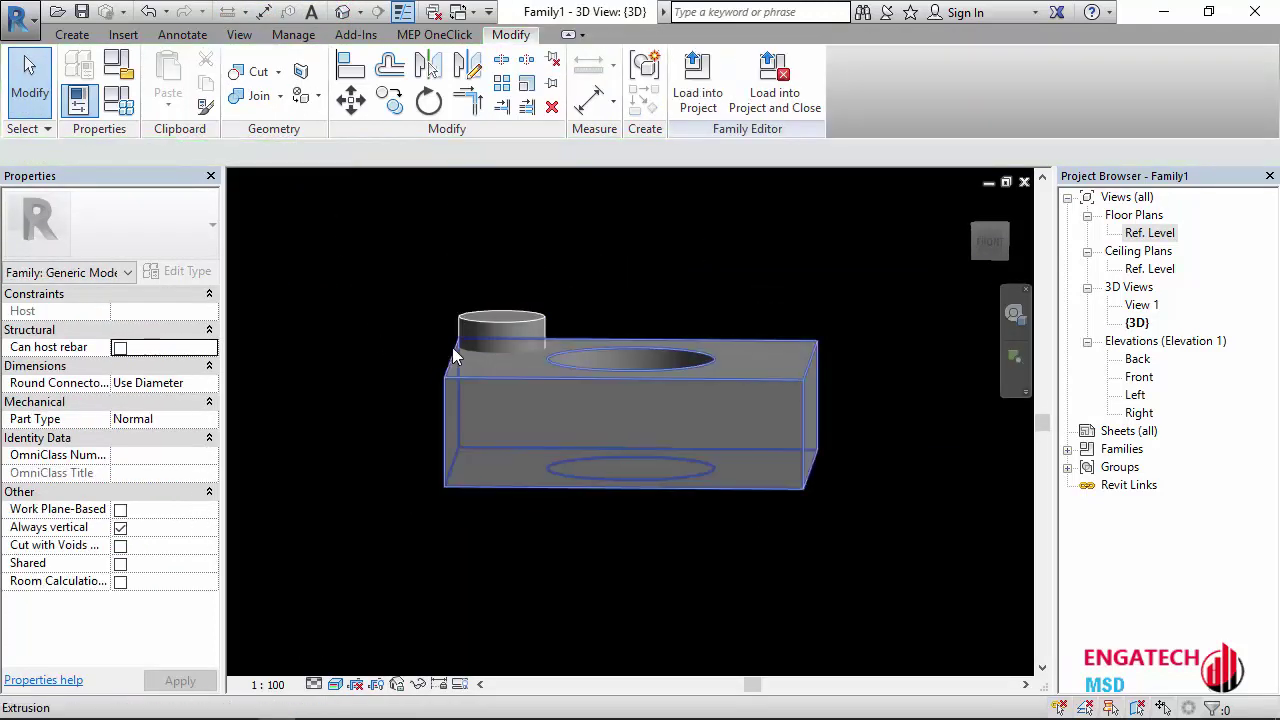
pyautogui.keyDown('shift'); pyautogui.moveTo(452, 352); pyautogui.dragTo(449, 365, button='middle'); pyautogui.keyUp('shift')
pyautogui.click(449, 365)
pyautogui.keyDown('shift'); pyautogui.moveTo(381, 397); pyautogui.dragTo(339, 471, button='middle'); pyautogui.keyUp('shift')
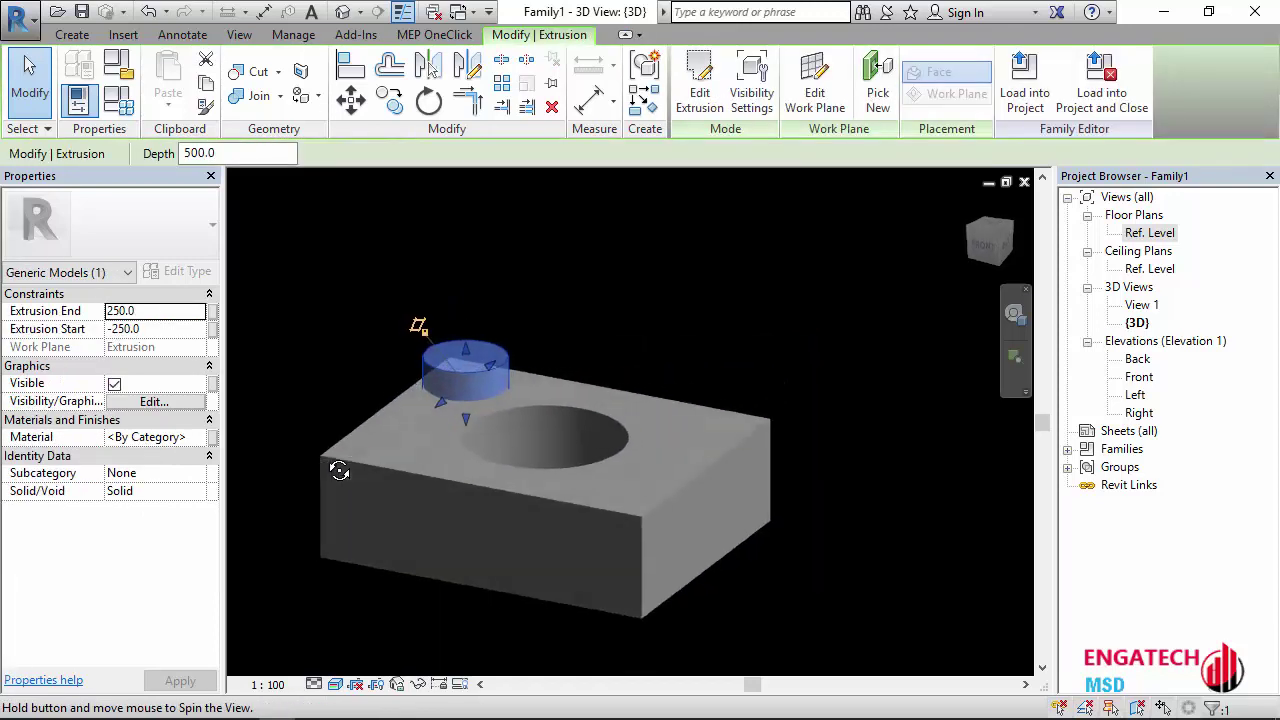
pyautogui.click(320, 373)
pyautogui.moveTo(316, 389)
pyautogui.keyDown('shift'); pyautogui.mouseDown(button='middle')
pyautogui.moveTo(425, 336)
pyautogui.moveTo(411, 384)
pyautogui.mouseUp(button='middle'); pyautogui.keyUp('shift')
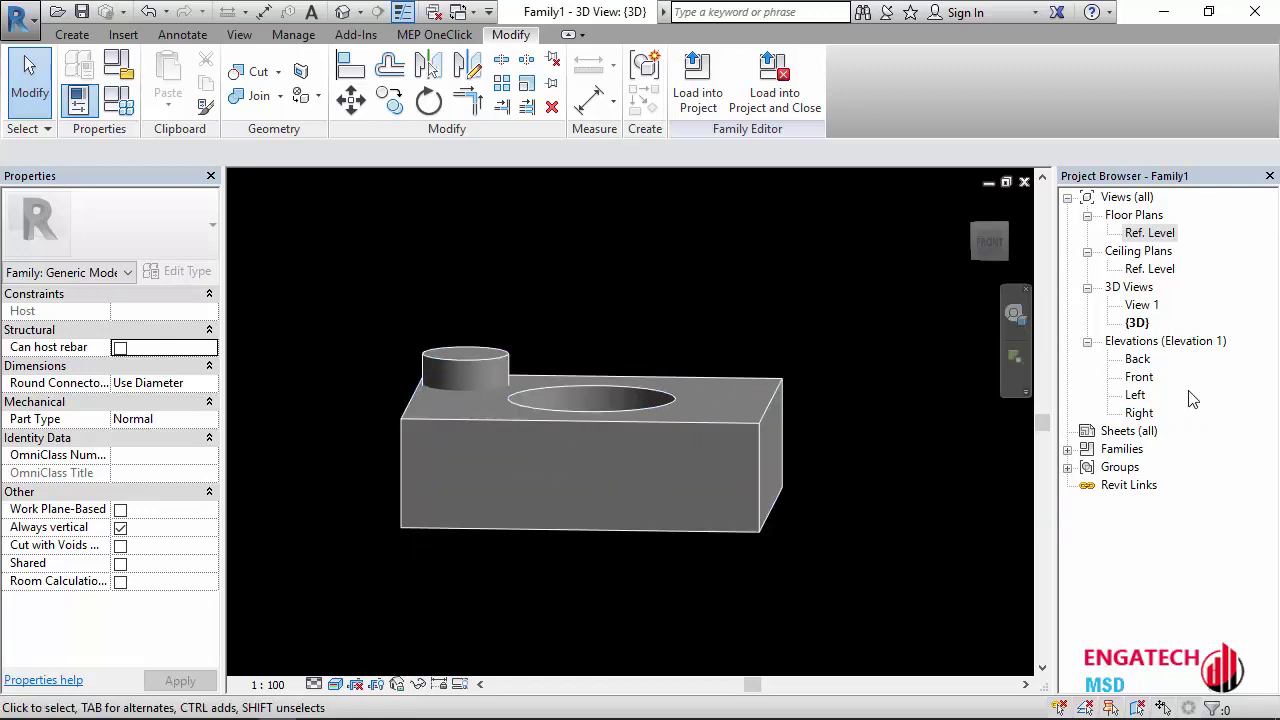
# Step: In the Front elevation, align the cylinder's bottom edge to the box's top edge, then select the cylinder
pyautogui.doubleClick(1139, 377)
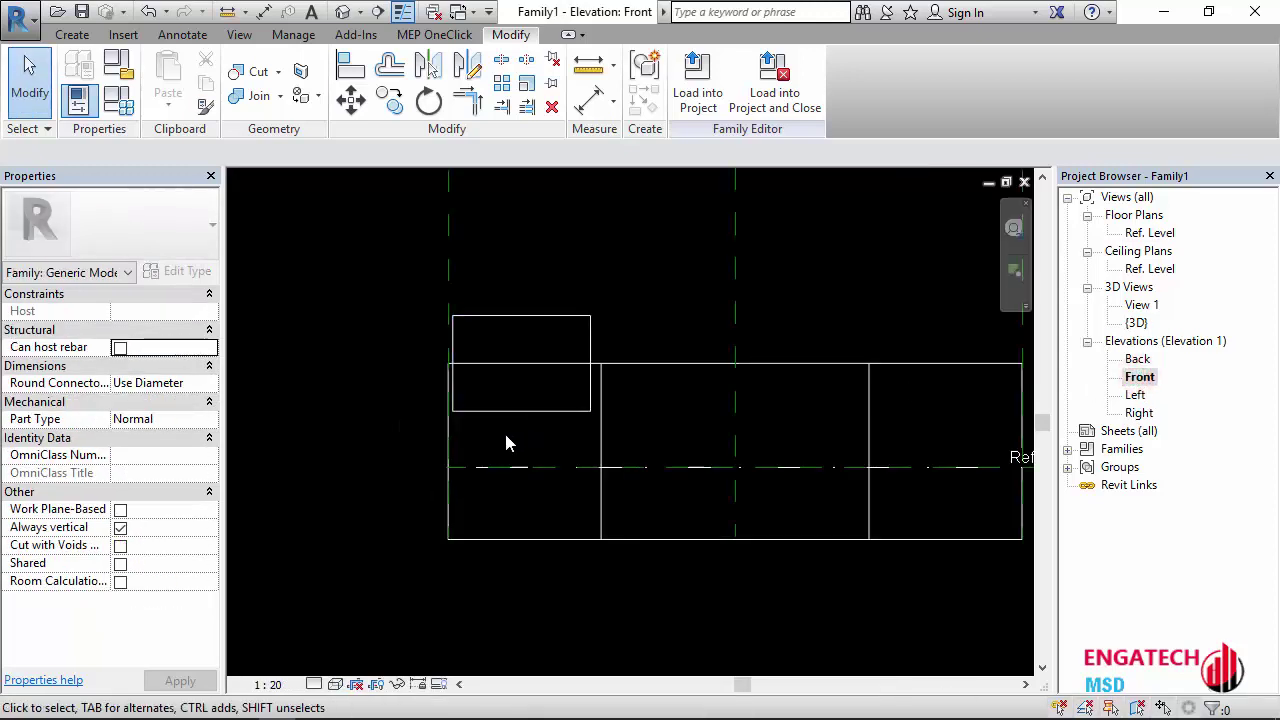
pyautogui.click(340, 78)
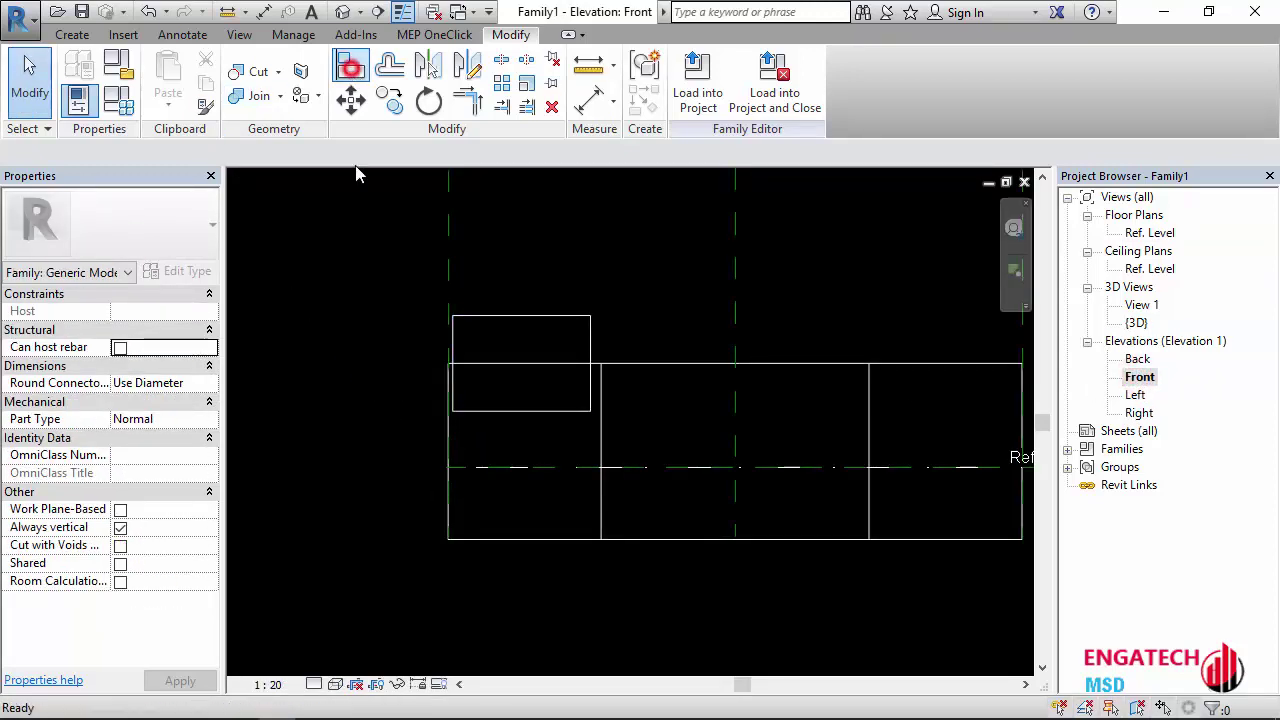
pyautogui.click(659, 365)
pyautogui.click(545, 409)
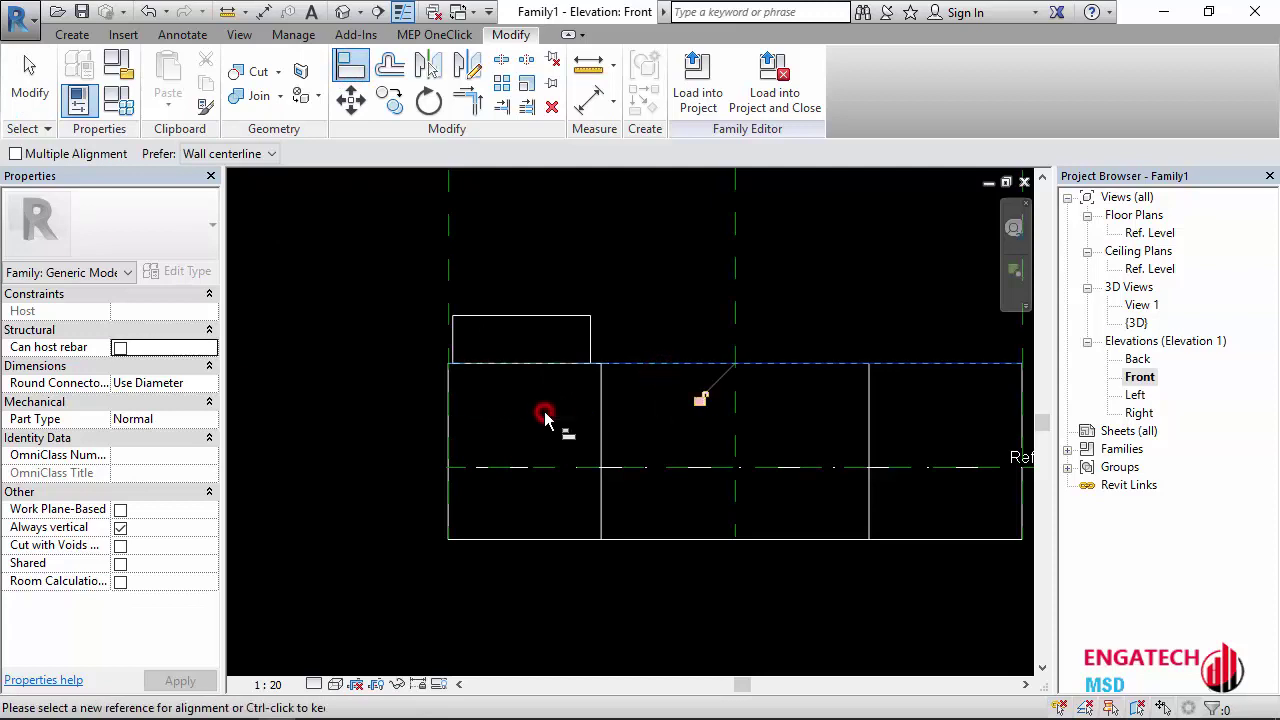
pyautogui.press('Escape')
pyautogui.click(588, 340)
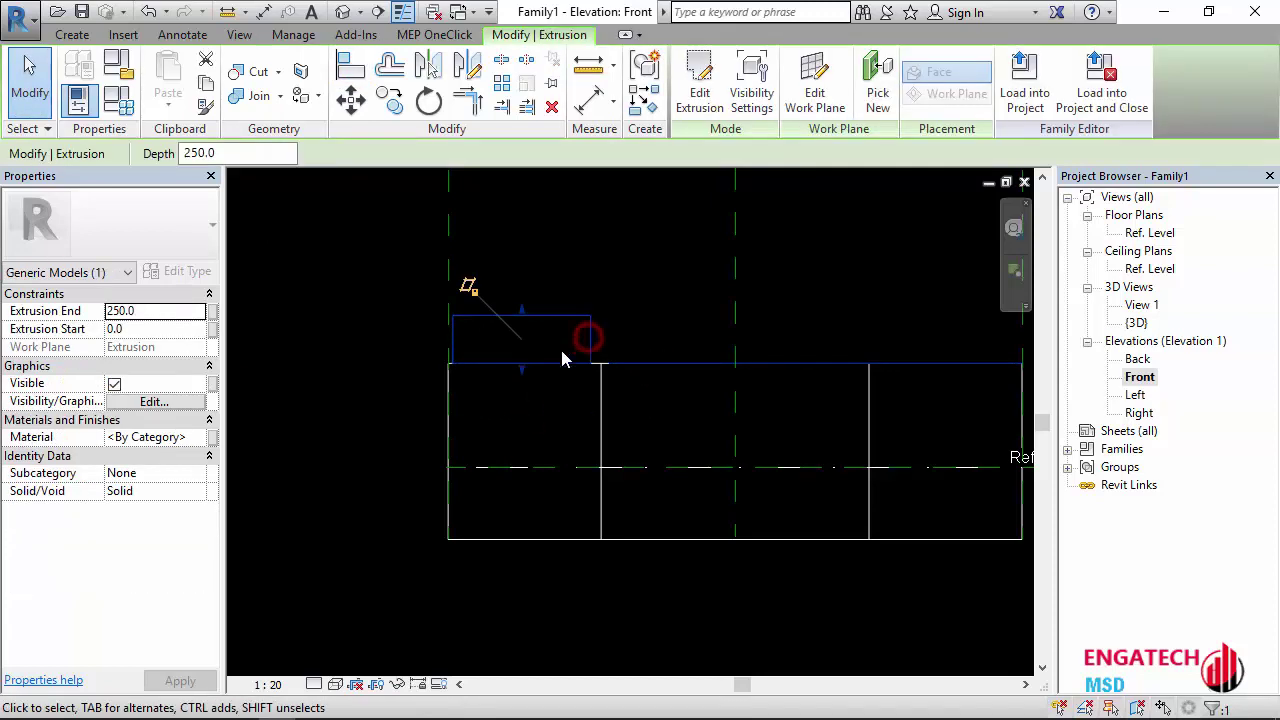
pyautogui.moveTo(449, 357); pyautogui.dragTo(446, 403, button='middle')
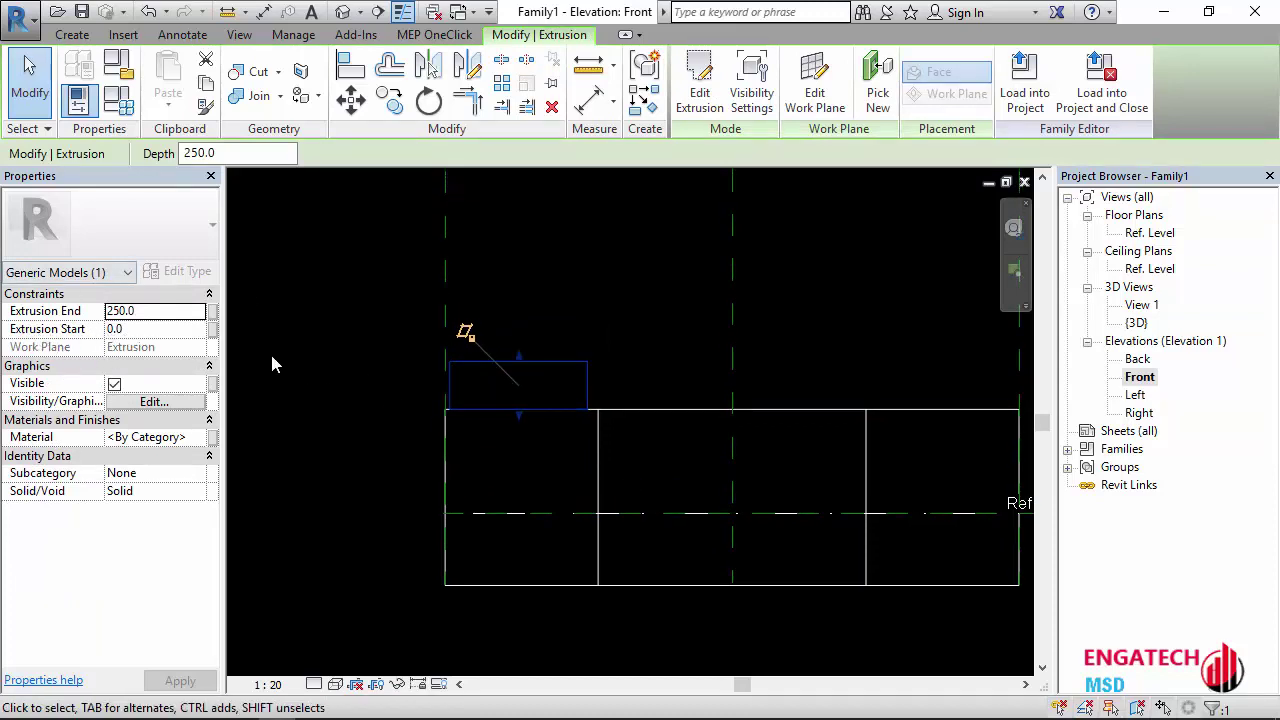
pyautogui.press('Escape')
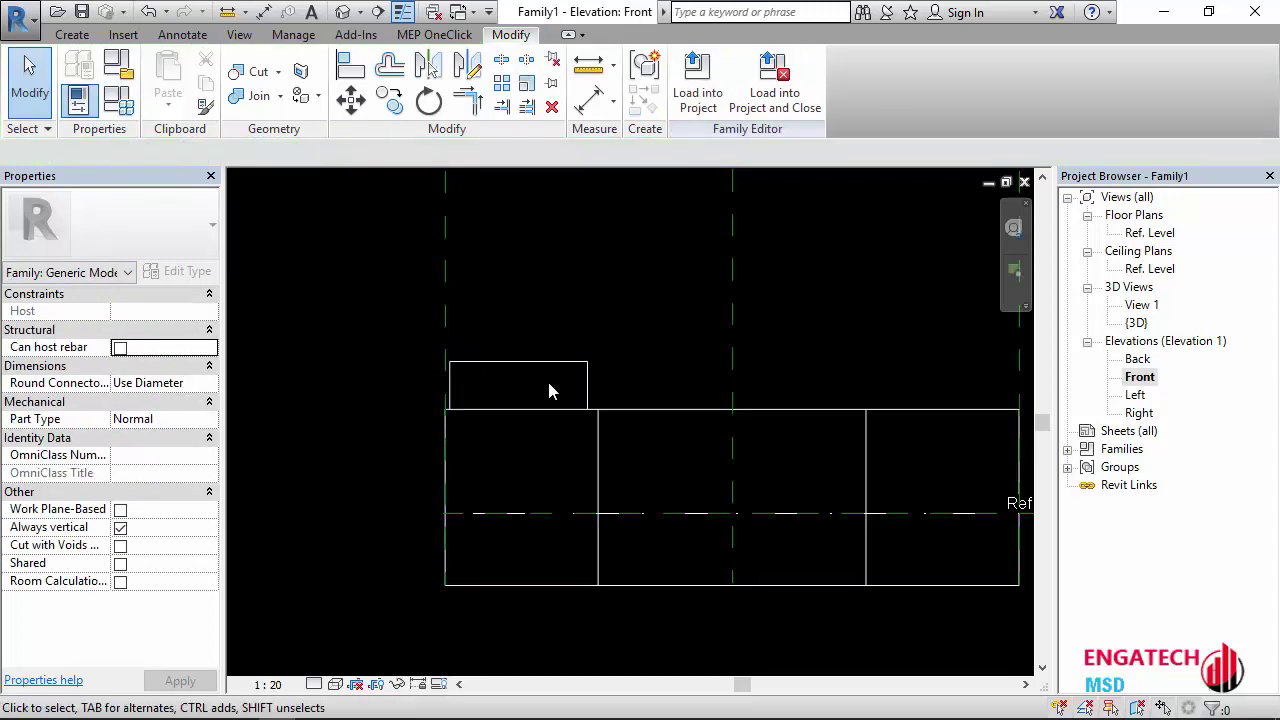
pyautogui.click(586, 388)
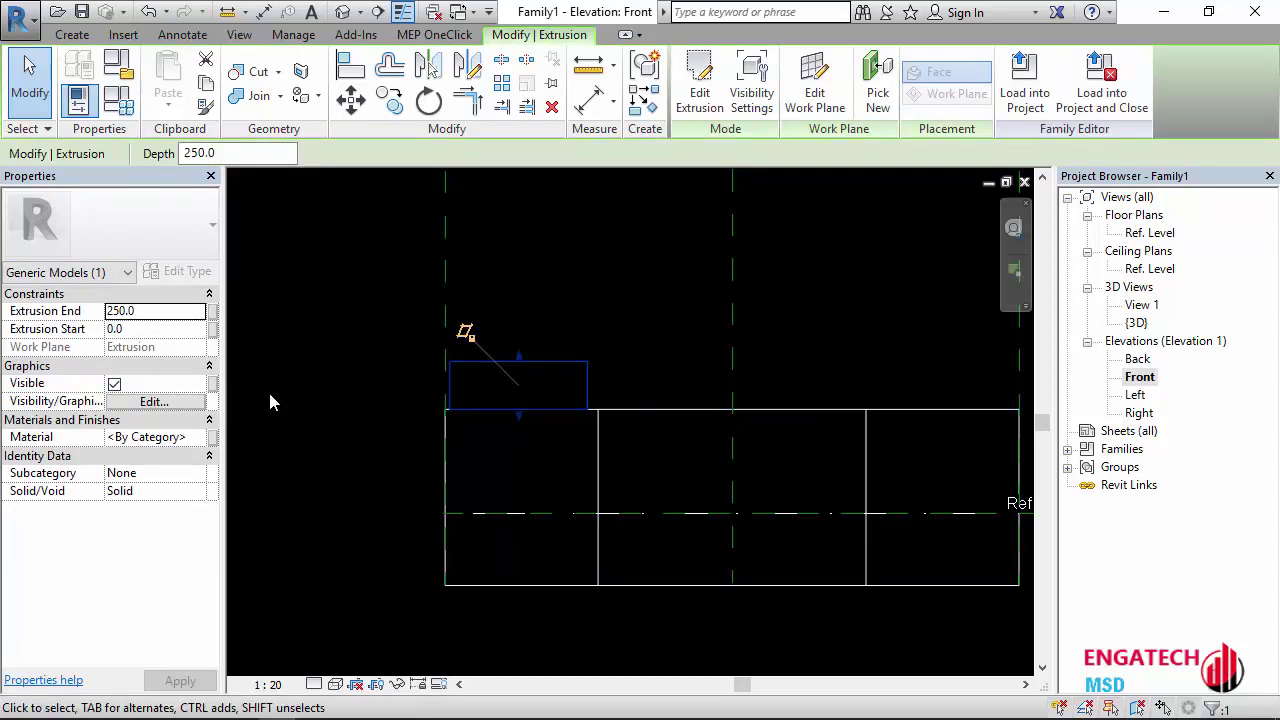
# Step: Set the cylinder's Extrusion Start to 0 and Extrusion End to 500, then check it in 3D
pyautogui.click(138, 330)
pyautogui.doubleClick(138, 330)
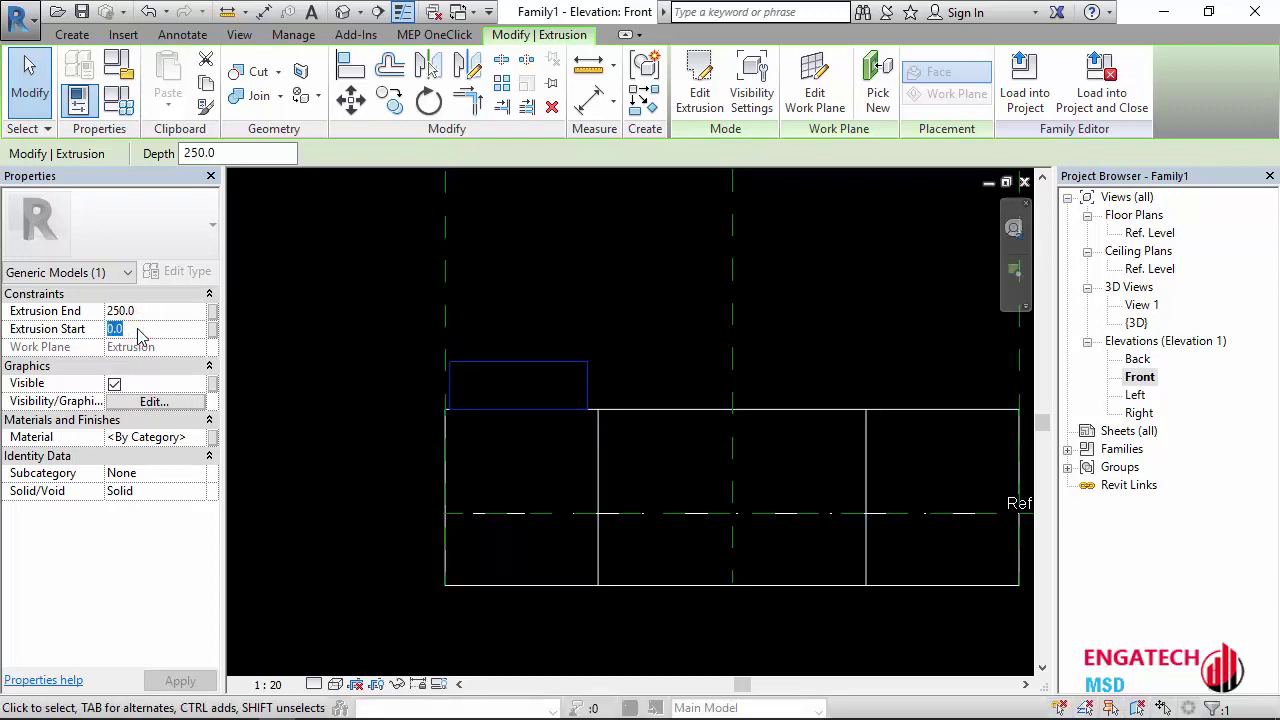
pyautogui.write('-250')
pyautogui.press('Return')
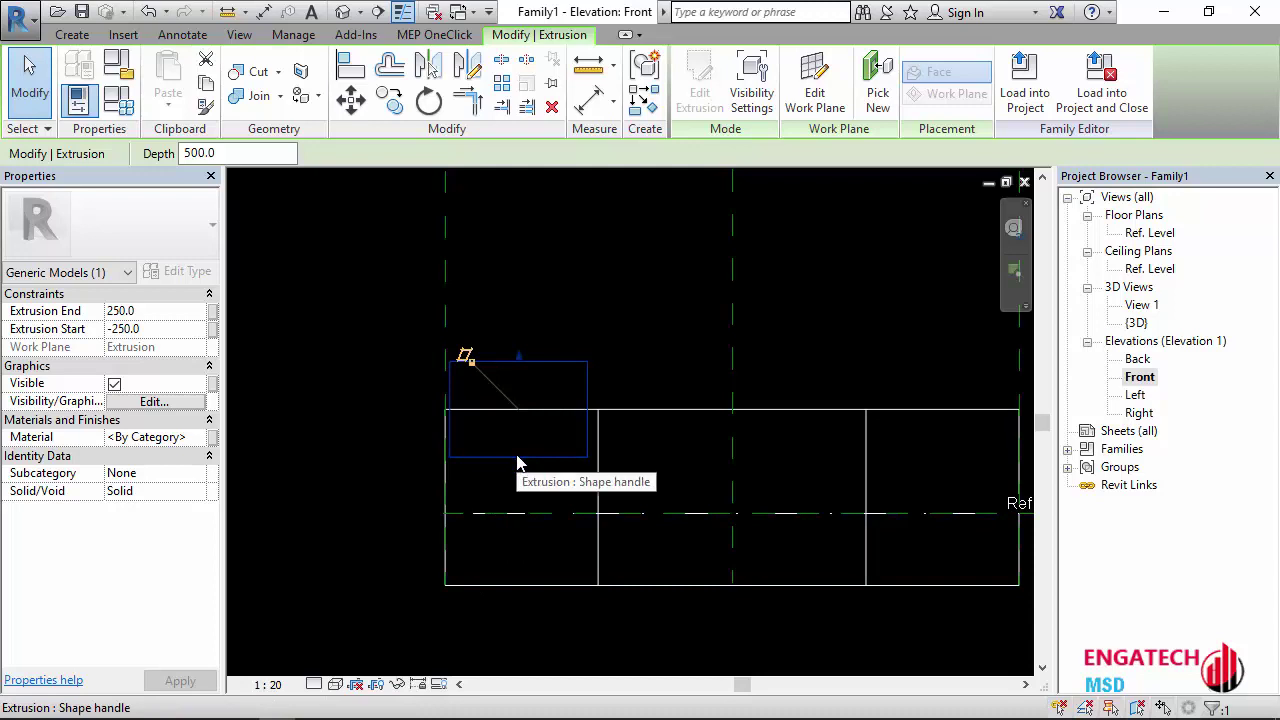
pyautogui.click(174, 330)
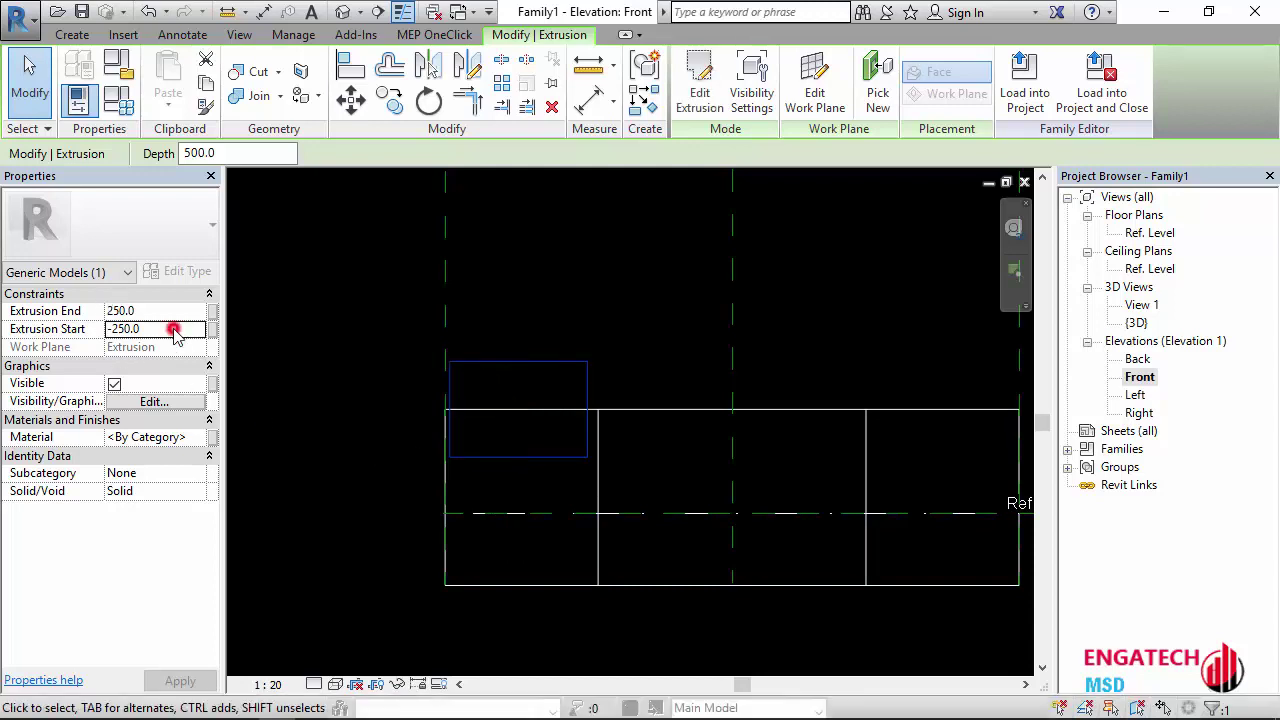
pyautogui.write('0')
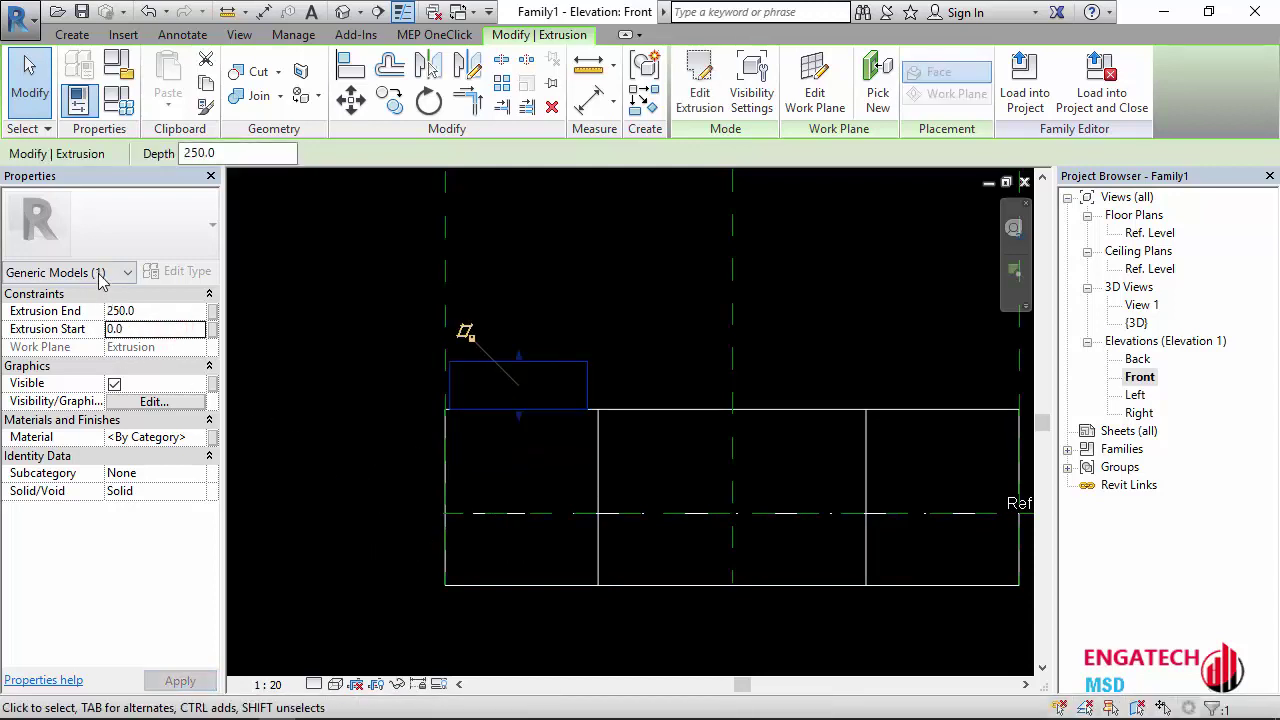
pyautogui.click(165, 312)
pyautogui.write('5')
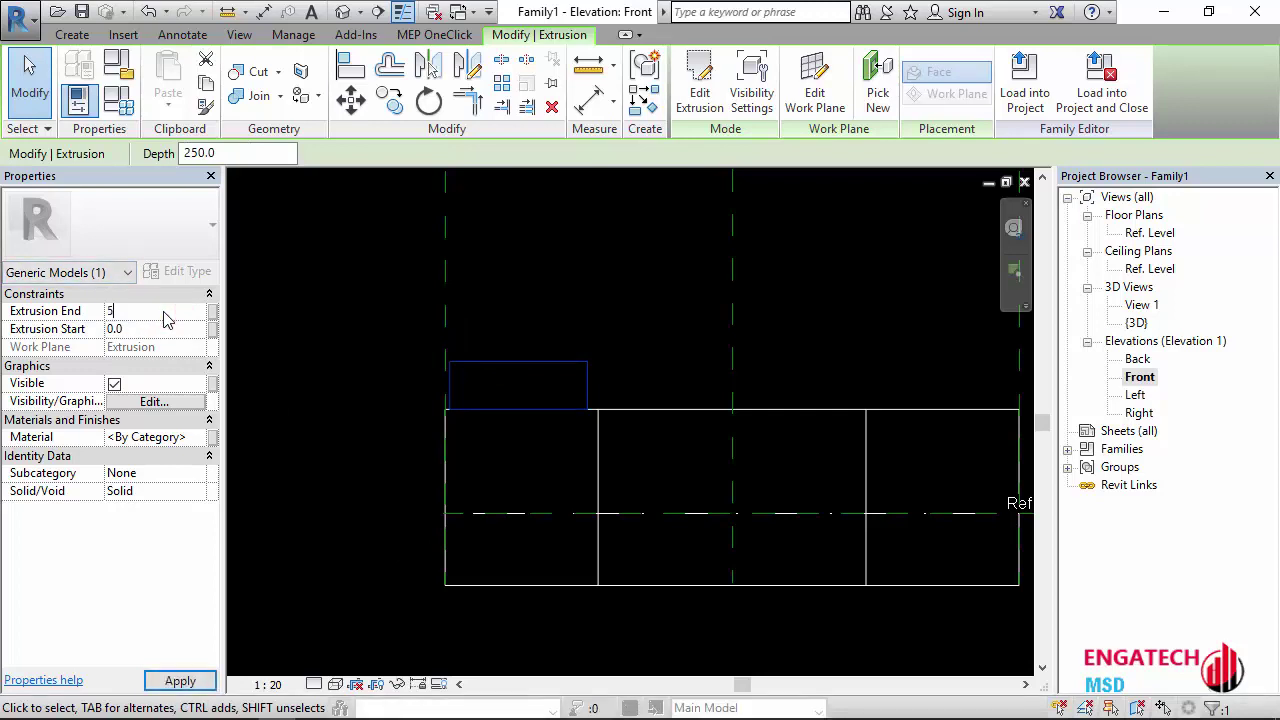
pyautogui.write('00')
pyautogui.click(351, 488)
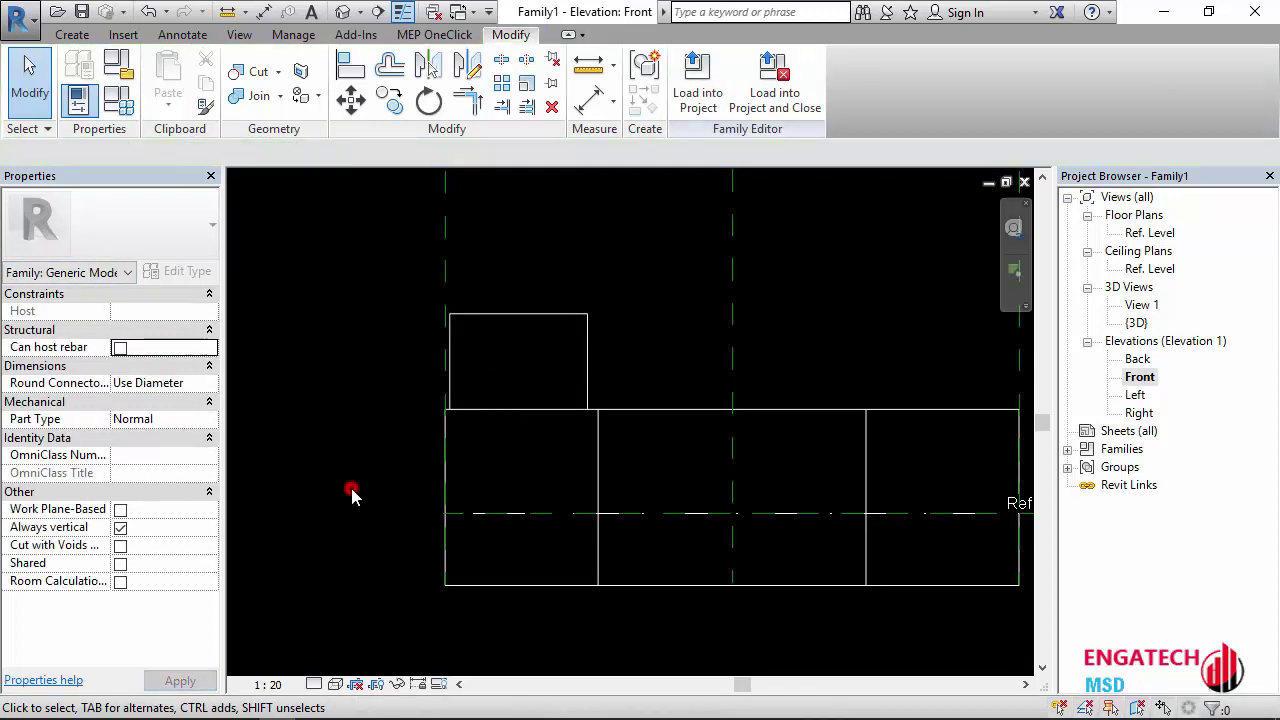
pyautogui.click(343, 12)
pyautogui.moveTo(320, 263)
pyautogui.keyDown('shift'); pyautogui.mouseDown(button='middle')
pyautogui.moveTo(317, 509)
pyautogui.moveTo(243, 380)
pyautogui.moveTo(467, 366)
pyautogui.moveTo(663, 463)
pyautogui.moveTo(757, 343)
pyautogui.moveTo(654, 251)
pyautogui.moveTo(393, 481)
pyautogui.moveTo(448, 456)
pyautogui.mouseUp(button='middle'); pyautogui.keyUp('shift')
pyautogui.click(448, 456)
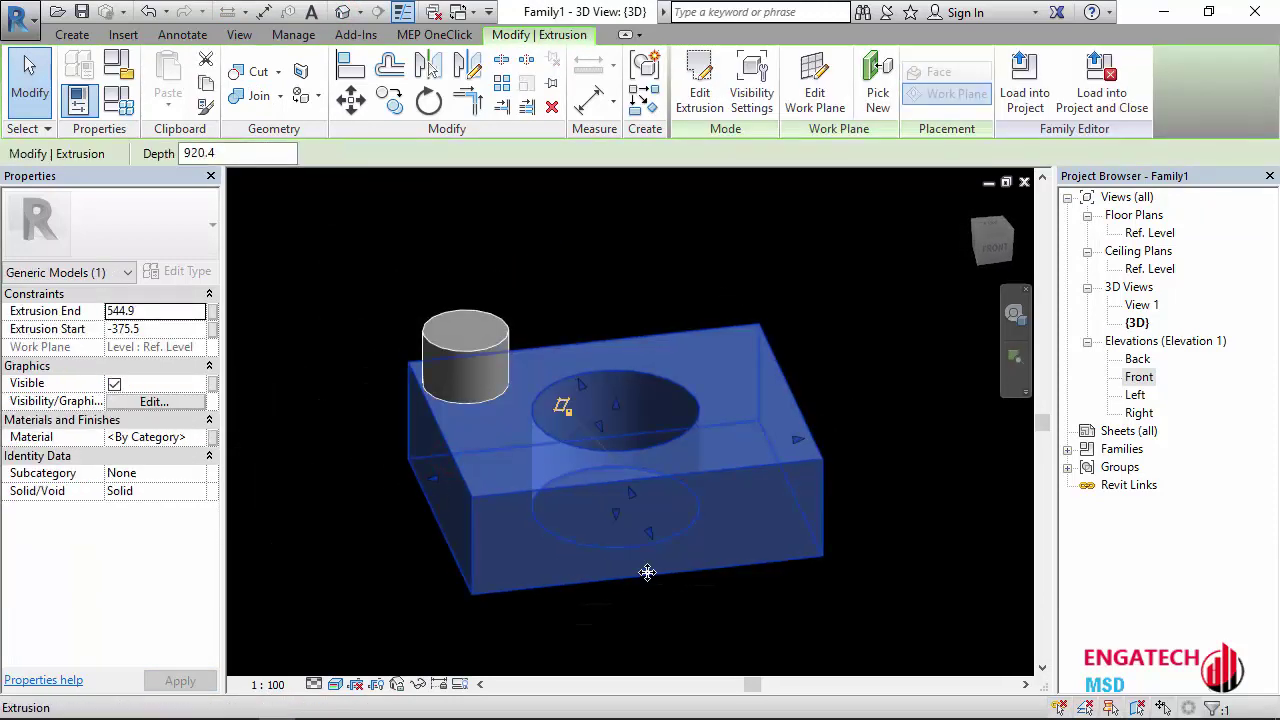
pyautogui.moveTo(662, 432)
pyautogui.keyDown('shift'); pyautogui.mouseDown(button='middle')
pyautogui.moveTo(634, 500)
pyautogui.moveTo(534, 518)
pyautogui.moveTo(480, 486)
pyautogui.moveTo(466, 361)
pyautogui.mouseUp(button='middle'); pyautogui.keyUp('shift')
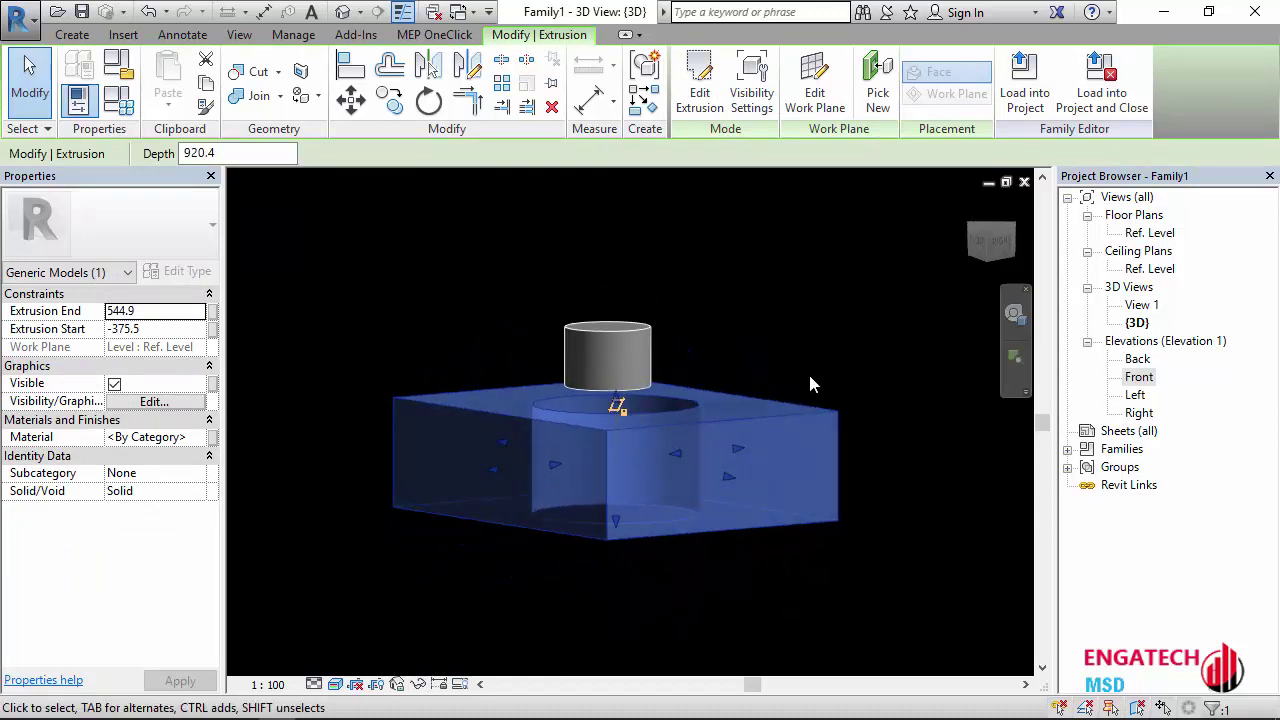
pyautogui.moveTo(766, 516)
pyautogui.keyDown('shift'); pyautogui.mouseDown(button='middle')
pyautogui.moveTo(500, 506)
pyautogui.moveTo(414, 323)
pyautogui.moveTo(628, 315)
pyautogui.moveTo(740, 494)
pyautogui.moveTo(869, 617)
pyautogui.mouseUp(button='middle'); pyautogui.keyUp('shift')
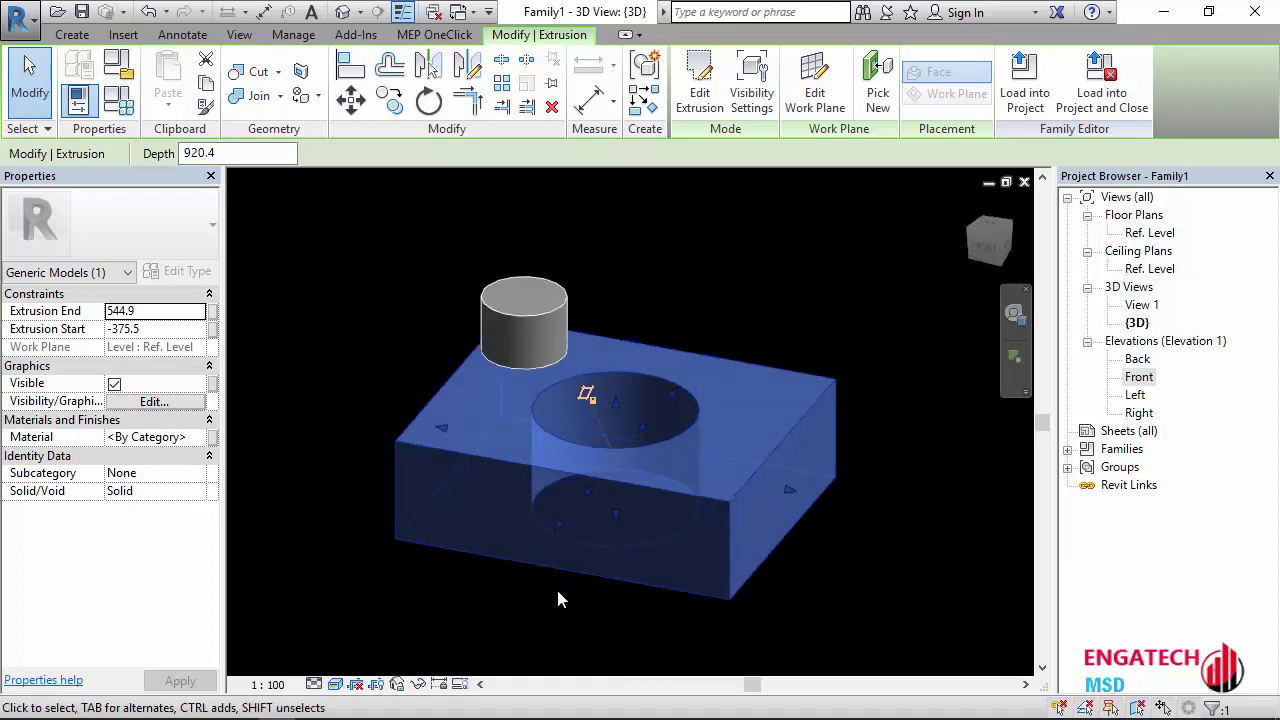